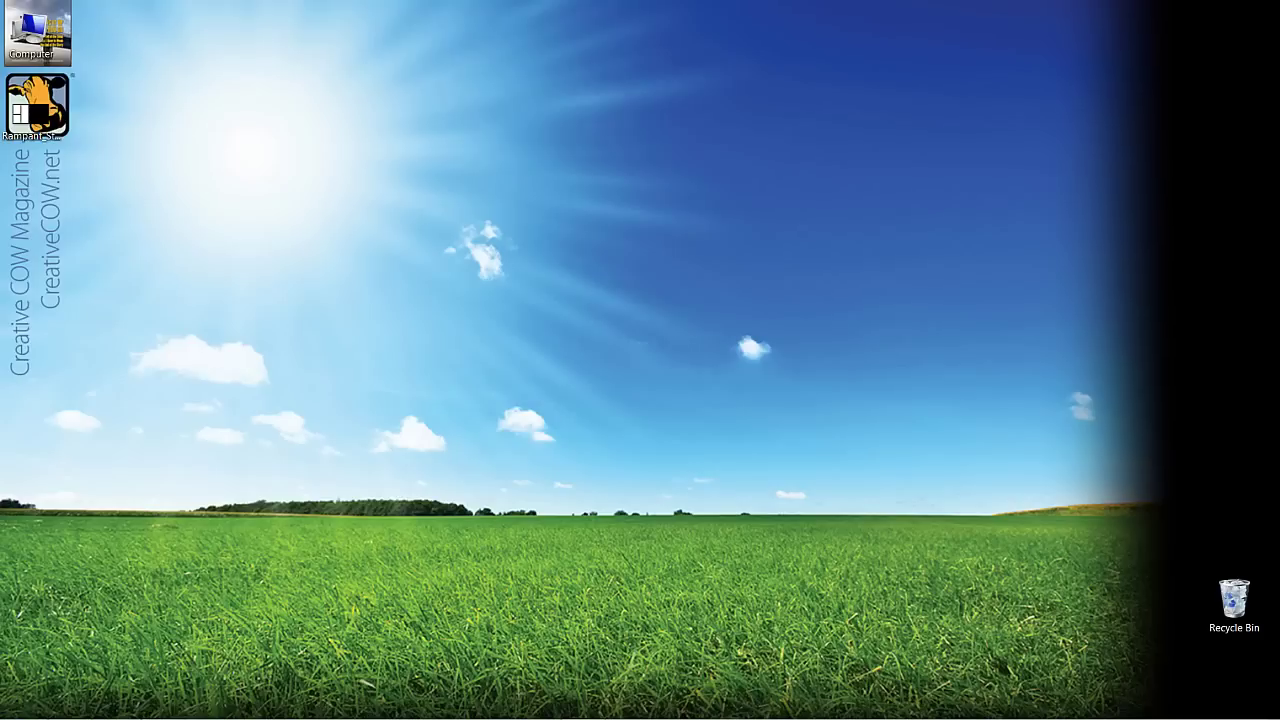
# Step: Examine the Rampant_Style_Mattes_016.png matte layout in Photoshop
pyautogui.hotkey('alt', 'Tab')
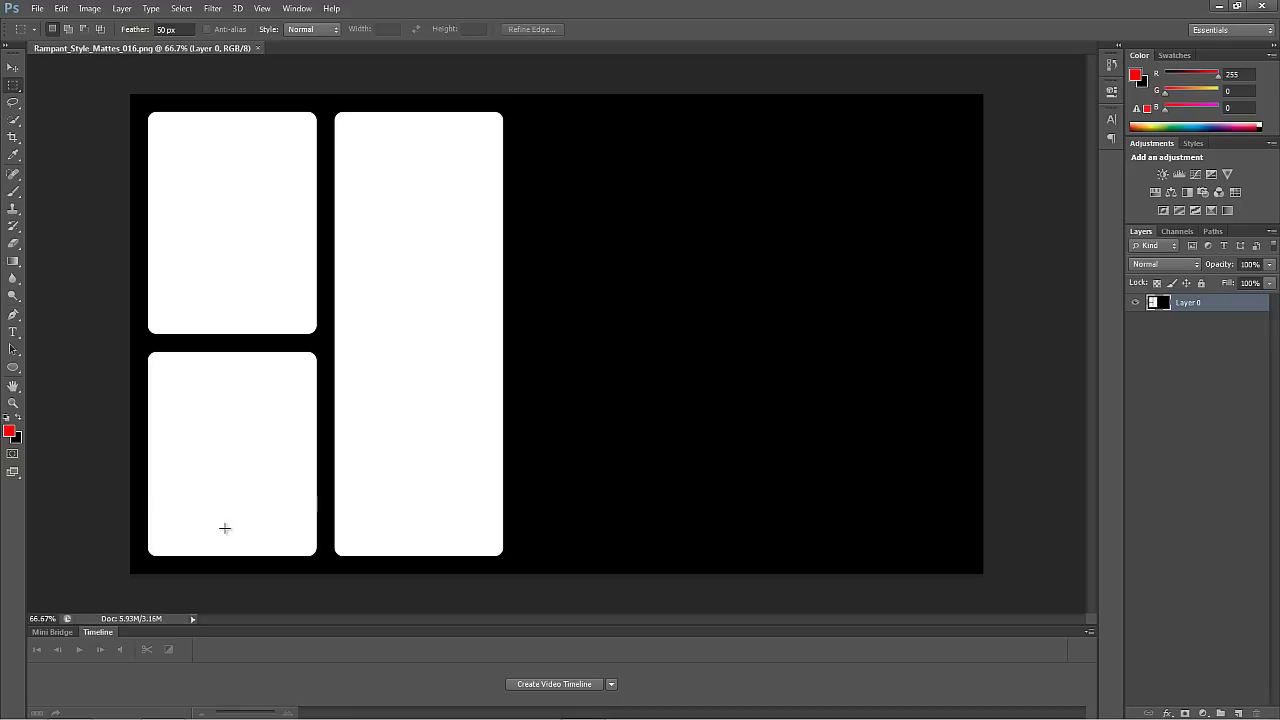
pyautogui.click(1210, 5)
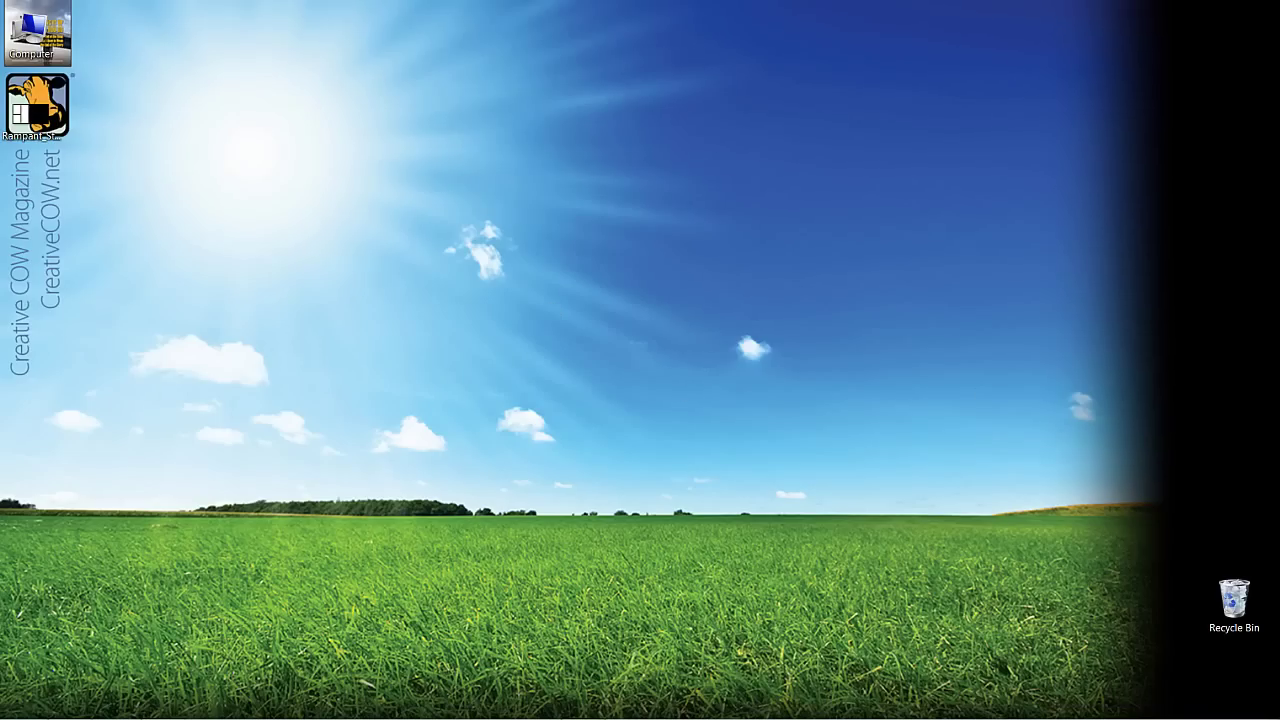
# Step: Switch to Avid Symphony and import Rampant_Style_Mattes_016 from the desktop into the GPHX bin with the existing import settings
pyautogui.hotkey('alt', 'Tab')
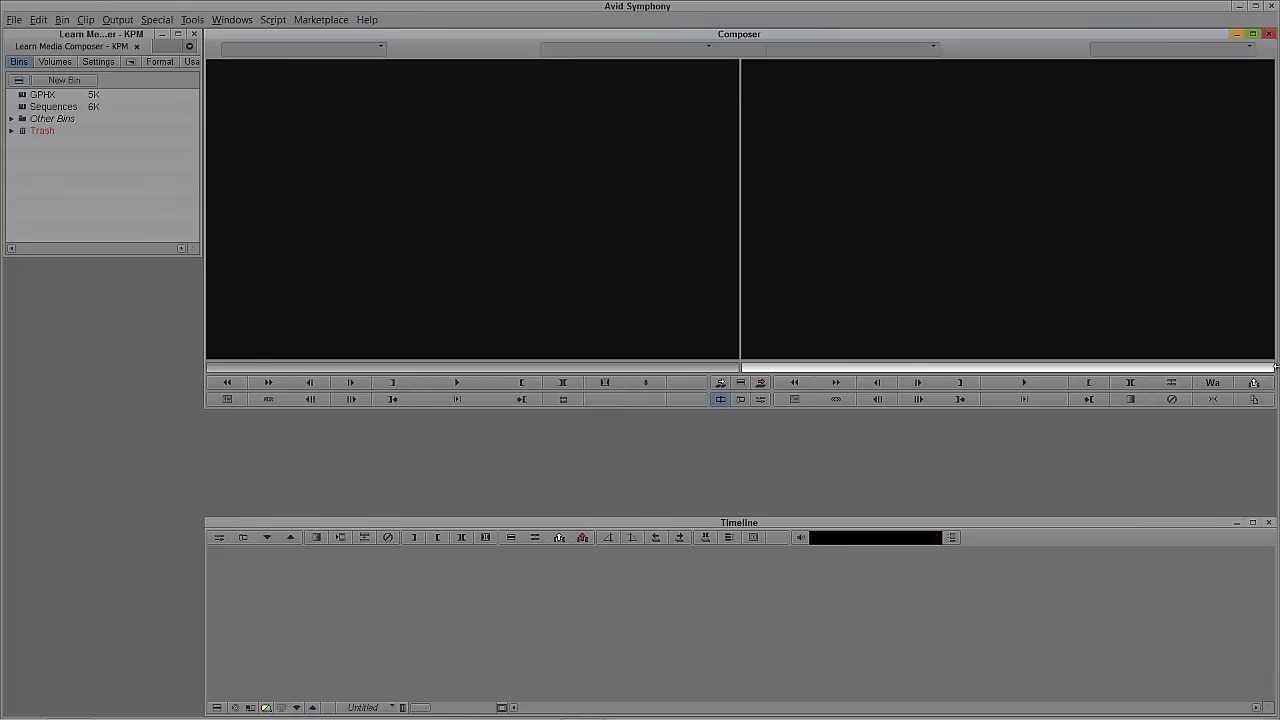
pyautogui.doubleClick(22, 97)
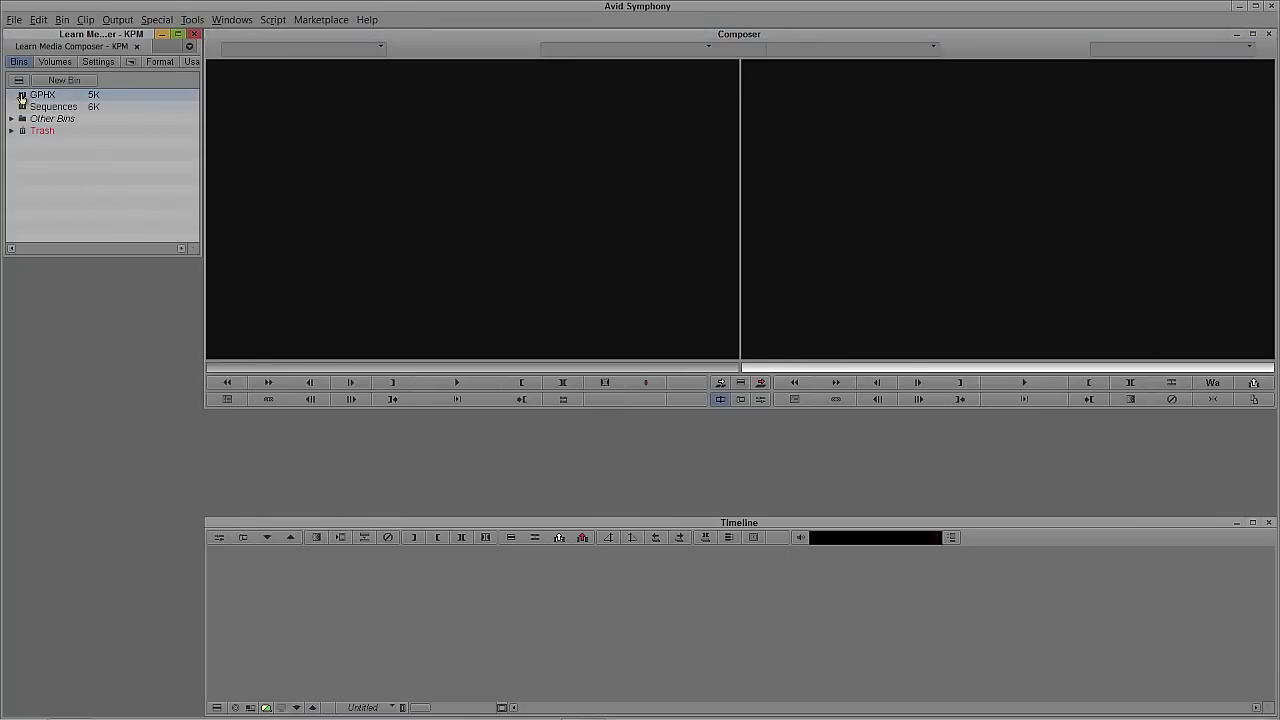
pyautogui.rightClick(80, 378)
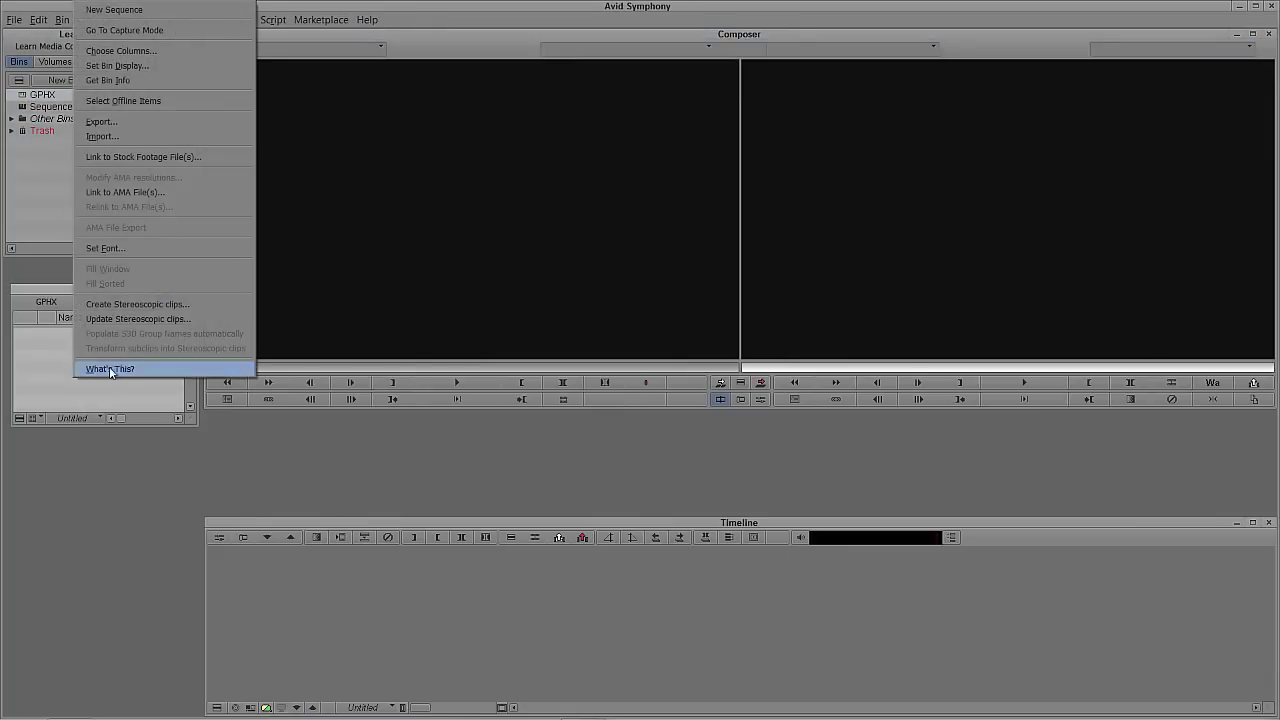
pyautogui.click(130, 137)
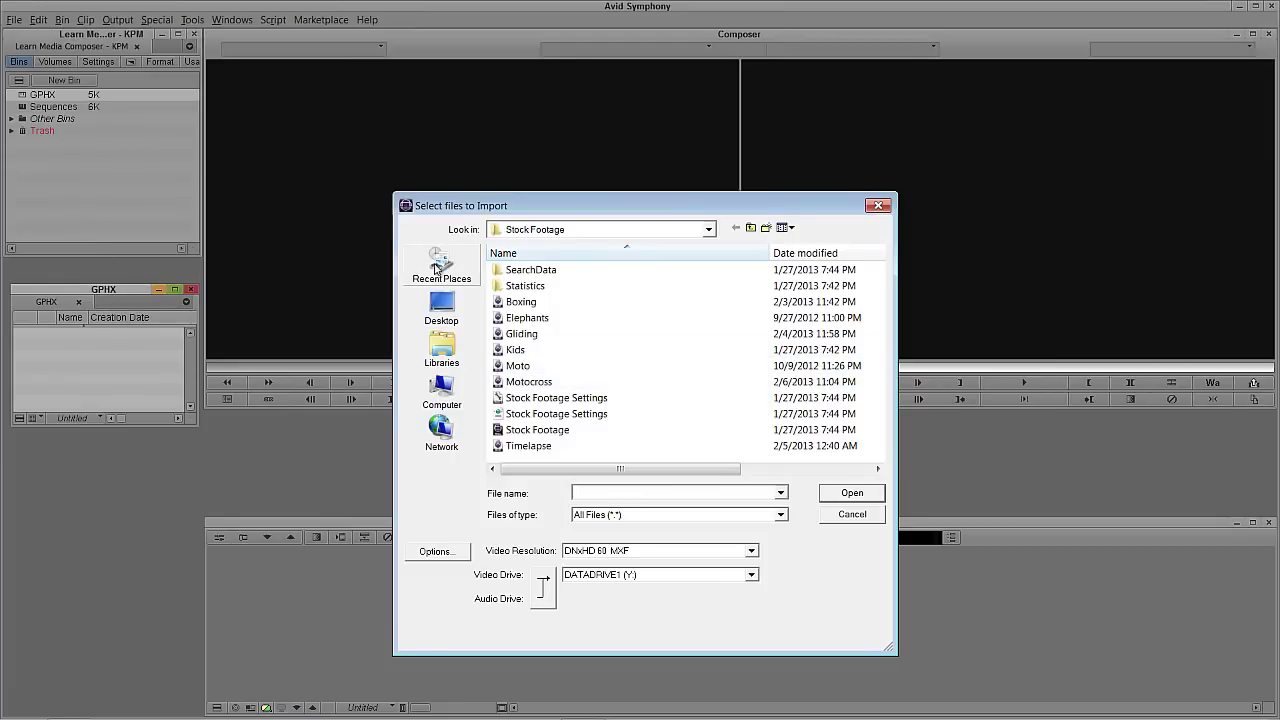
pyautogui.click(441, 306)
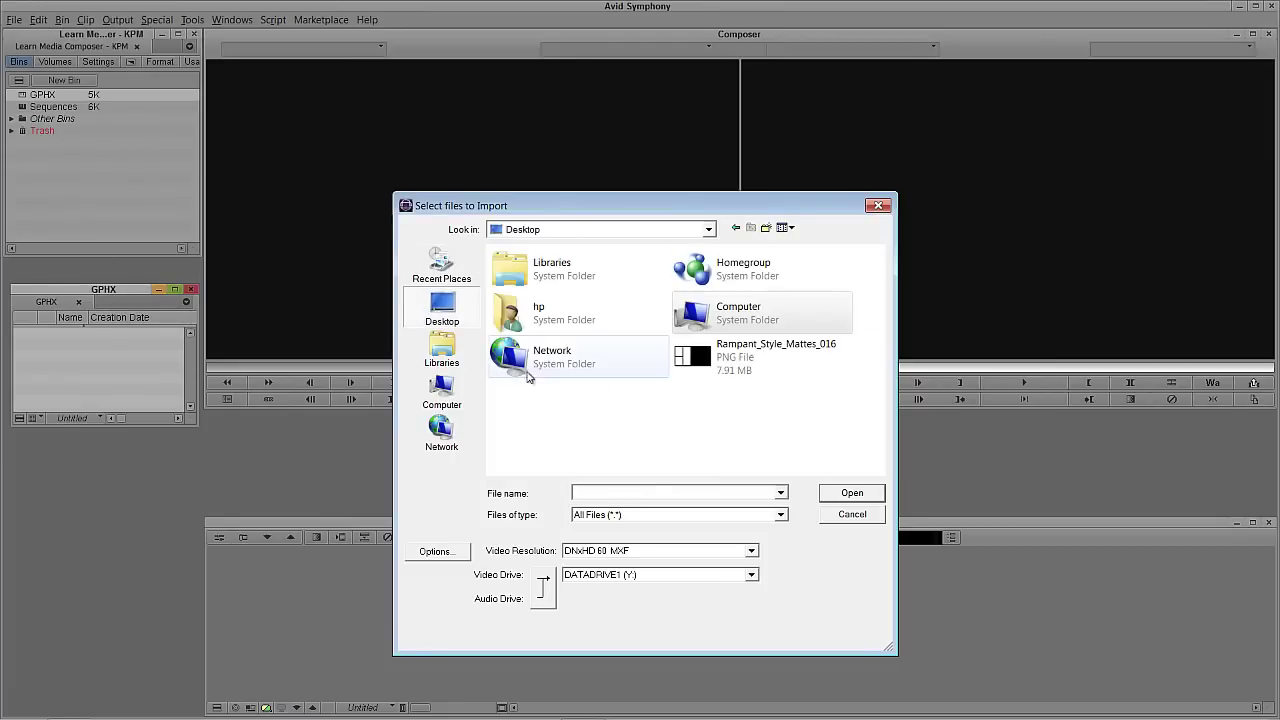
pyautogui.click(764, 364)
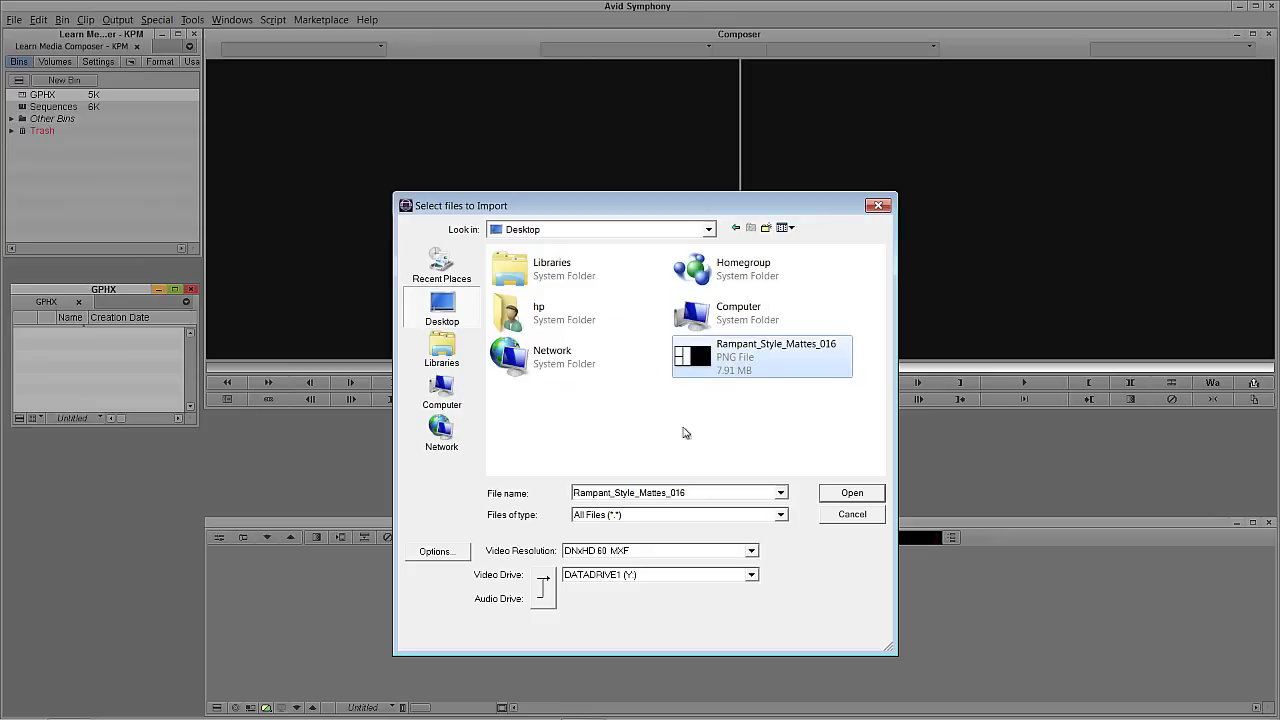
pyautogui.click(435, 552)
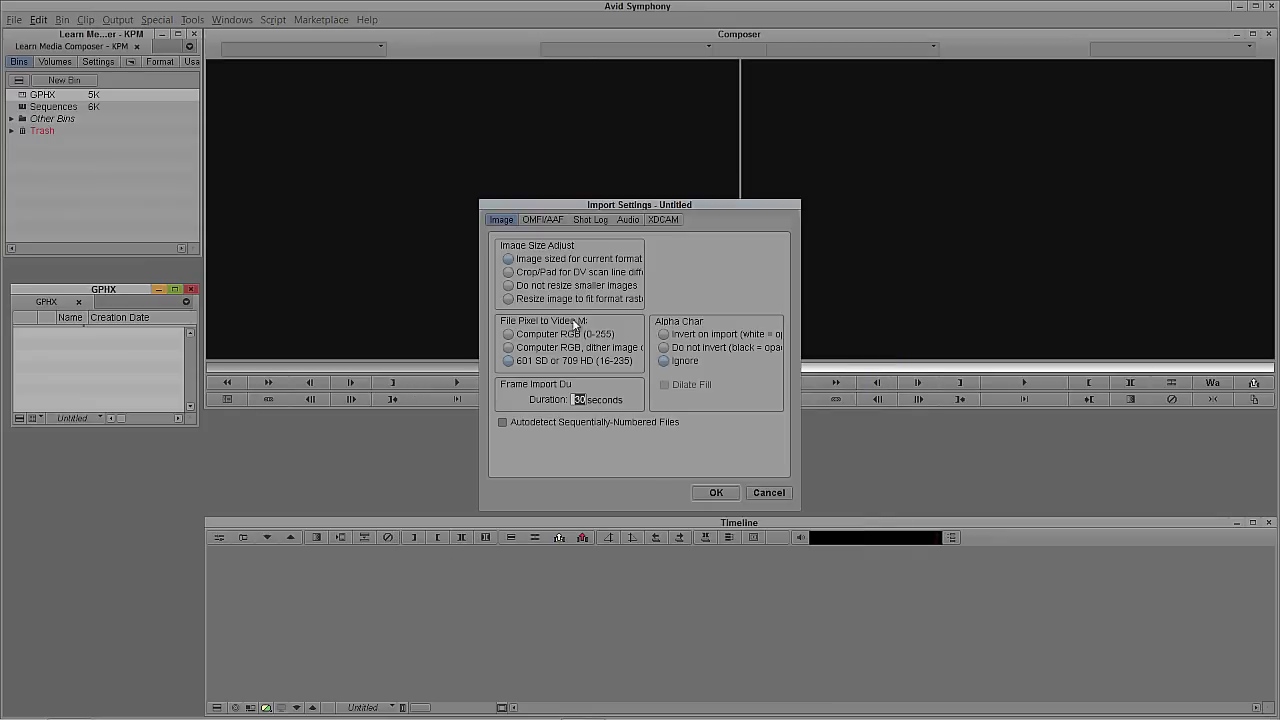
pyautogui.click(715, 493)
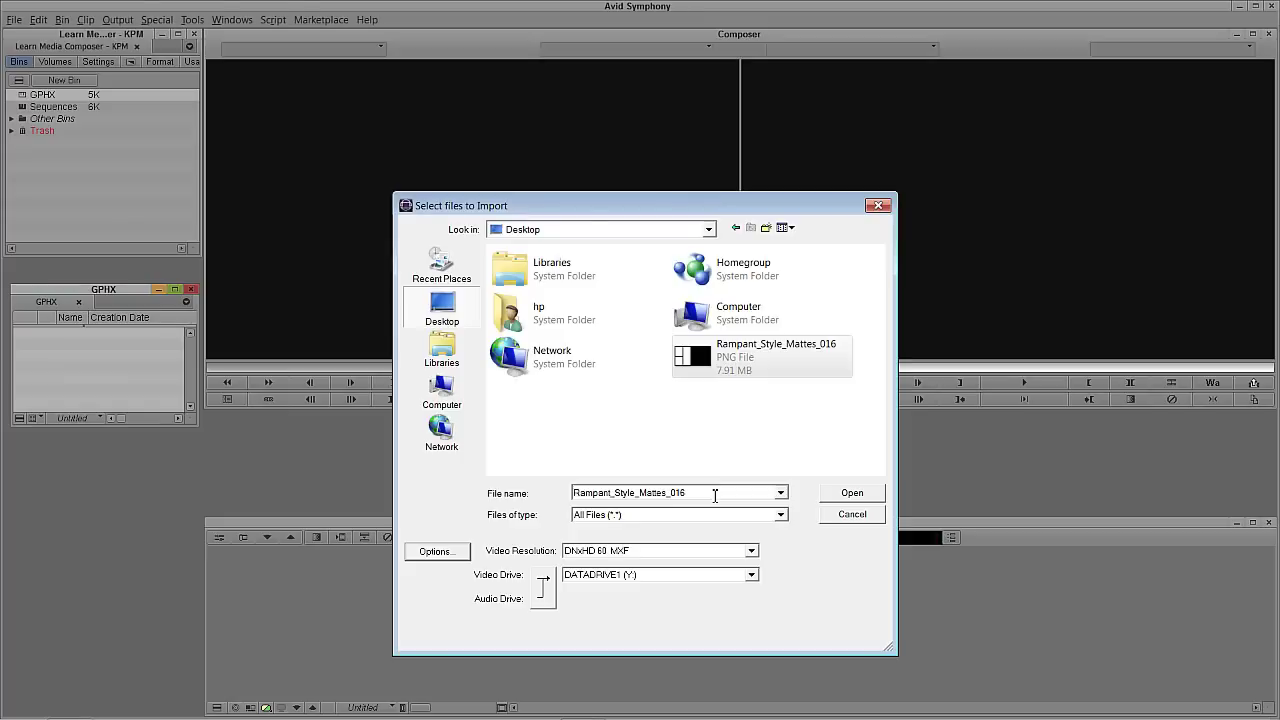
pyautogui.click(849, 494)
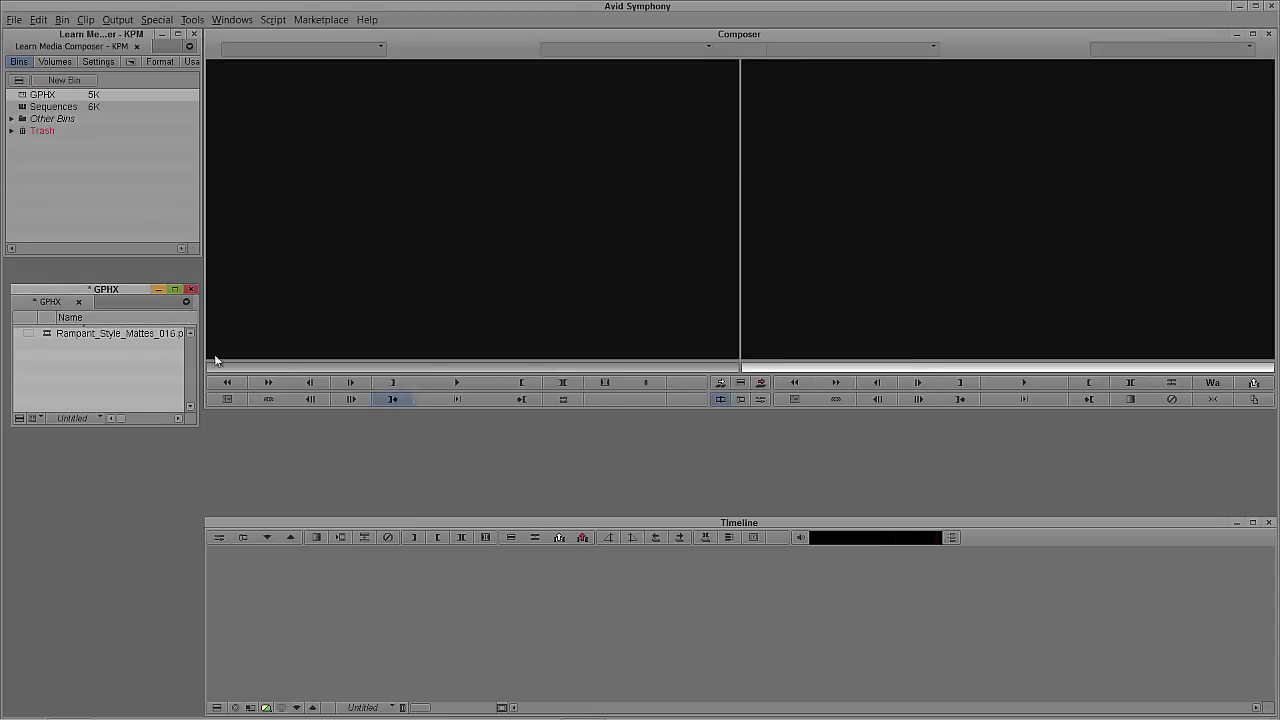
# Step: Edit a marked section of the imported matte clip, about 8 seconds long, into a new sequence on V1
pyautogui.doubleClick(48, 334)
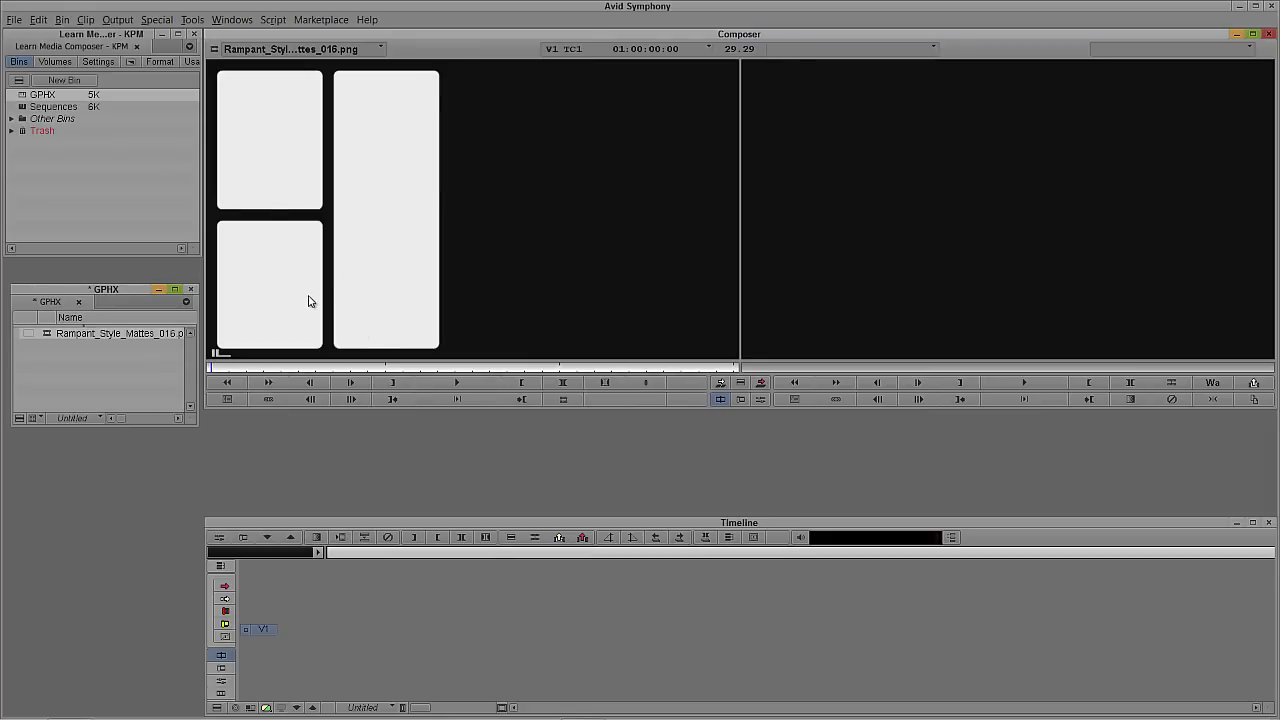
pyautogui.click(423, 367)
pyautogui.moveTo(397, 368); pyautogui.dragTo(465, 368)
pyautogui.press('o')
pyautogui.press('v')
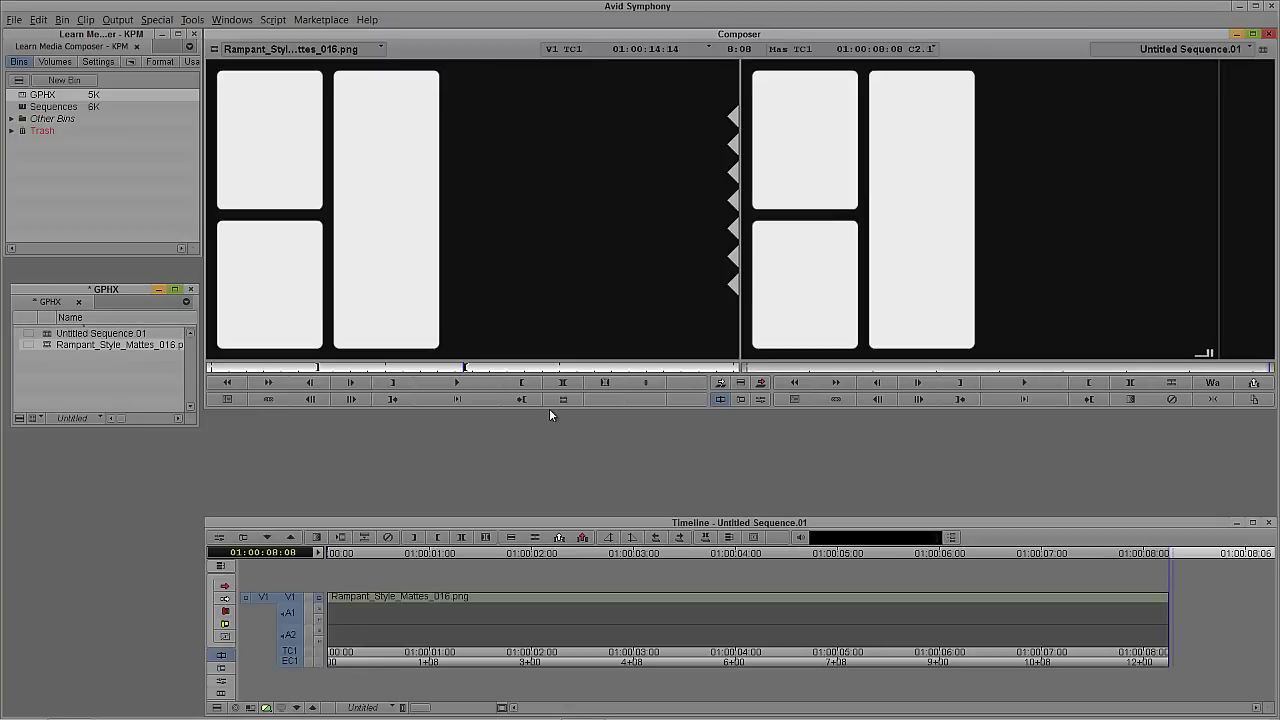
# Step: Park at about 01:00:03:15 and apply the 3D Warp effect from the Blend category to the matte clip on V1
pyautogui.click(686, 606)
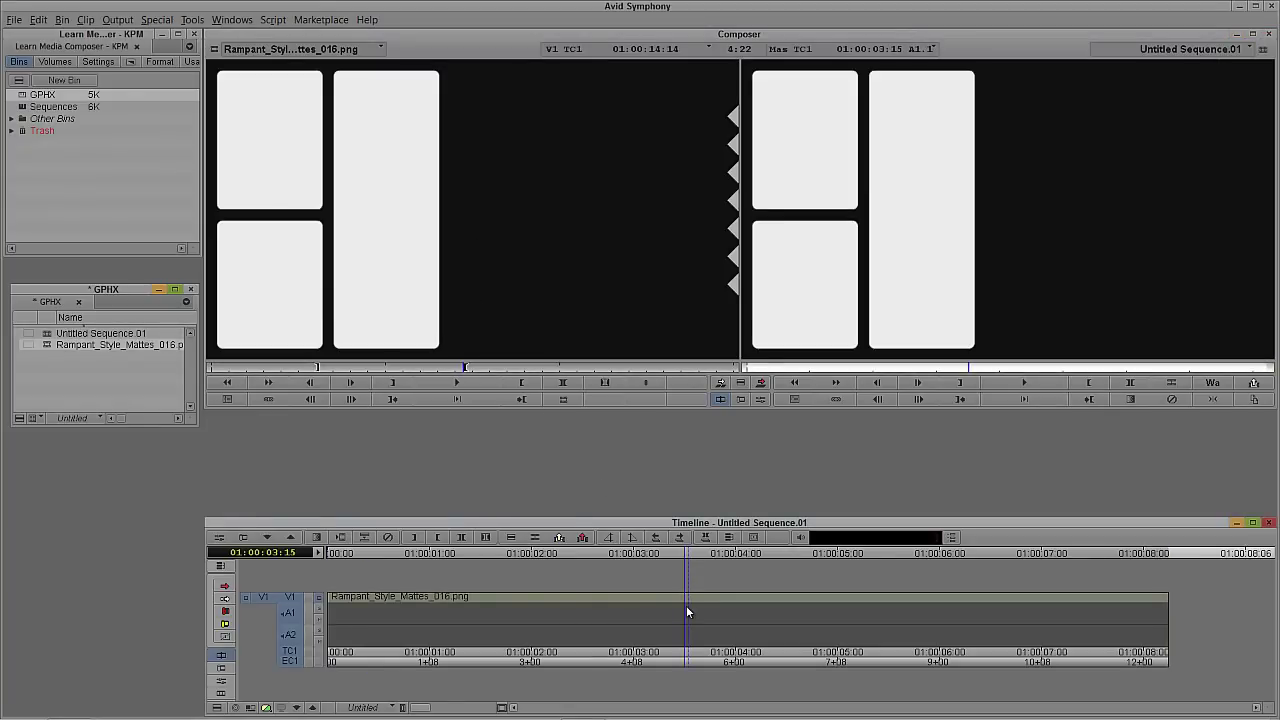
pyautogui.hotkey('ctrl', '8')
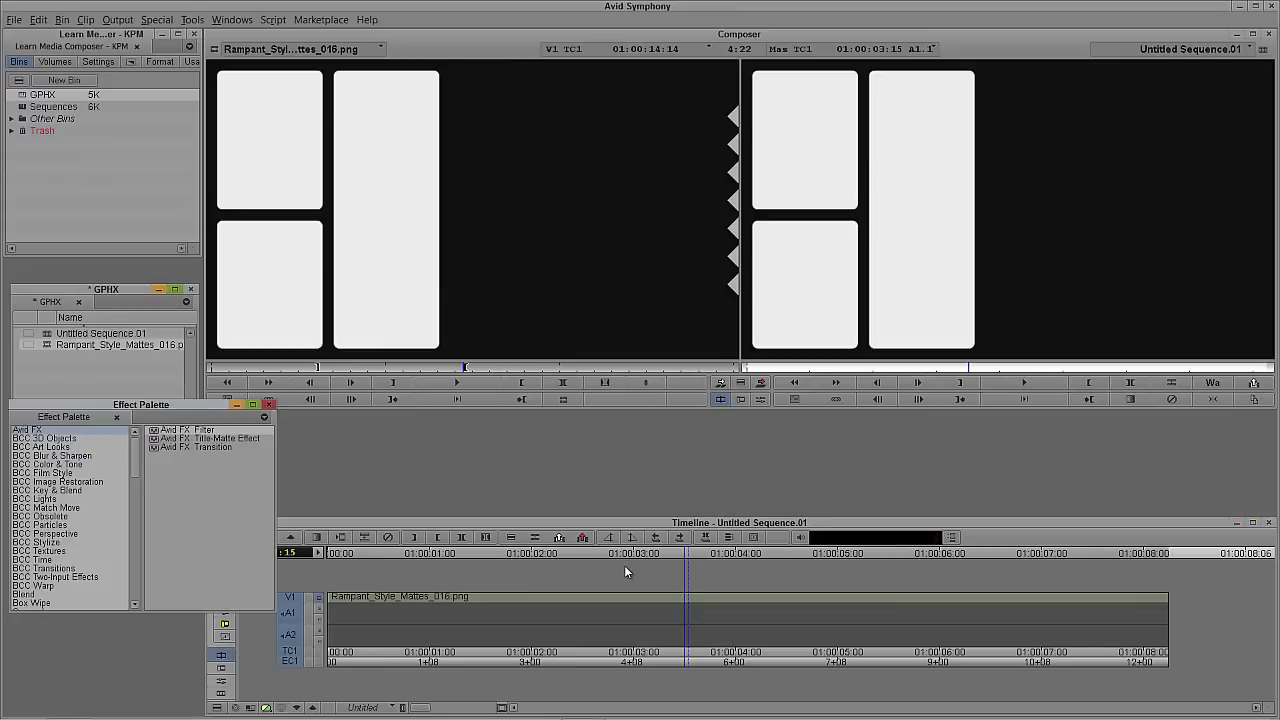
pyautogui.scroll(-3, 140, 470)
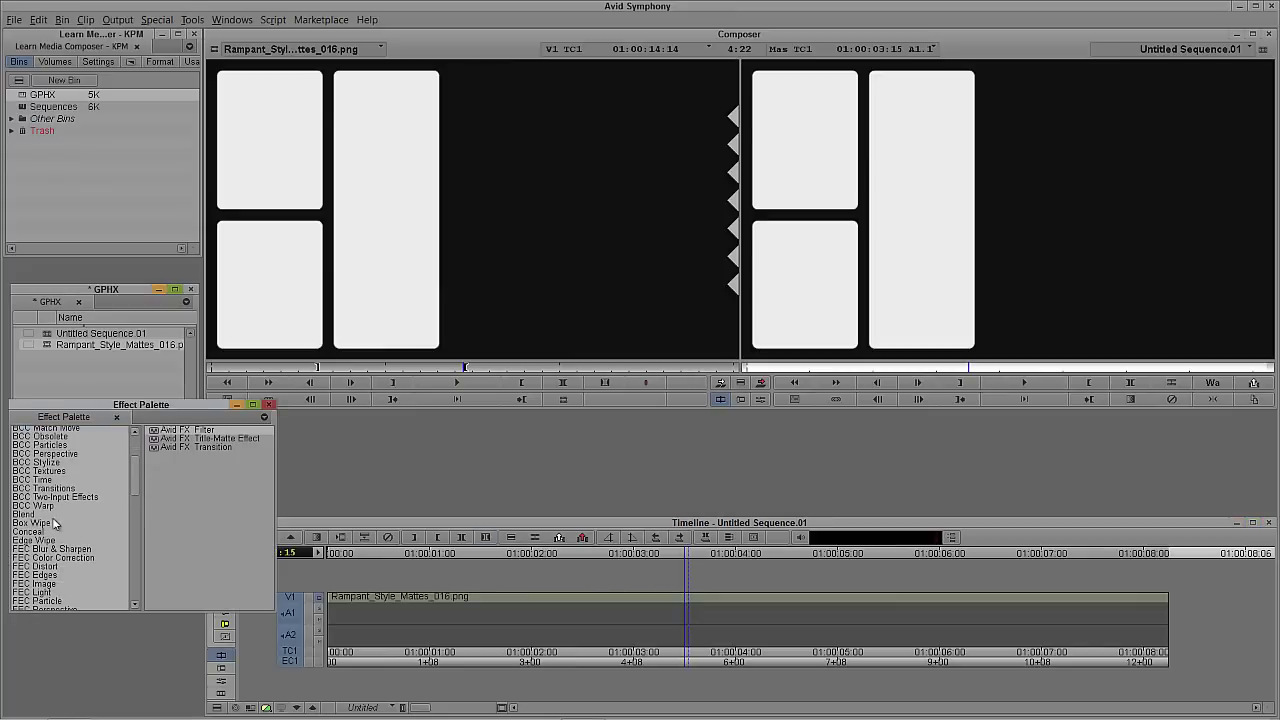
pyautogui.click(52, 515)
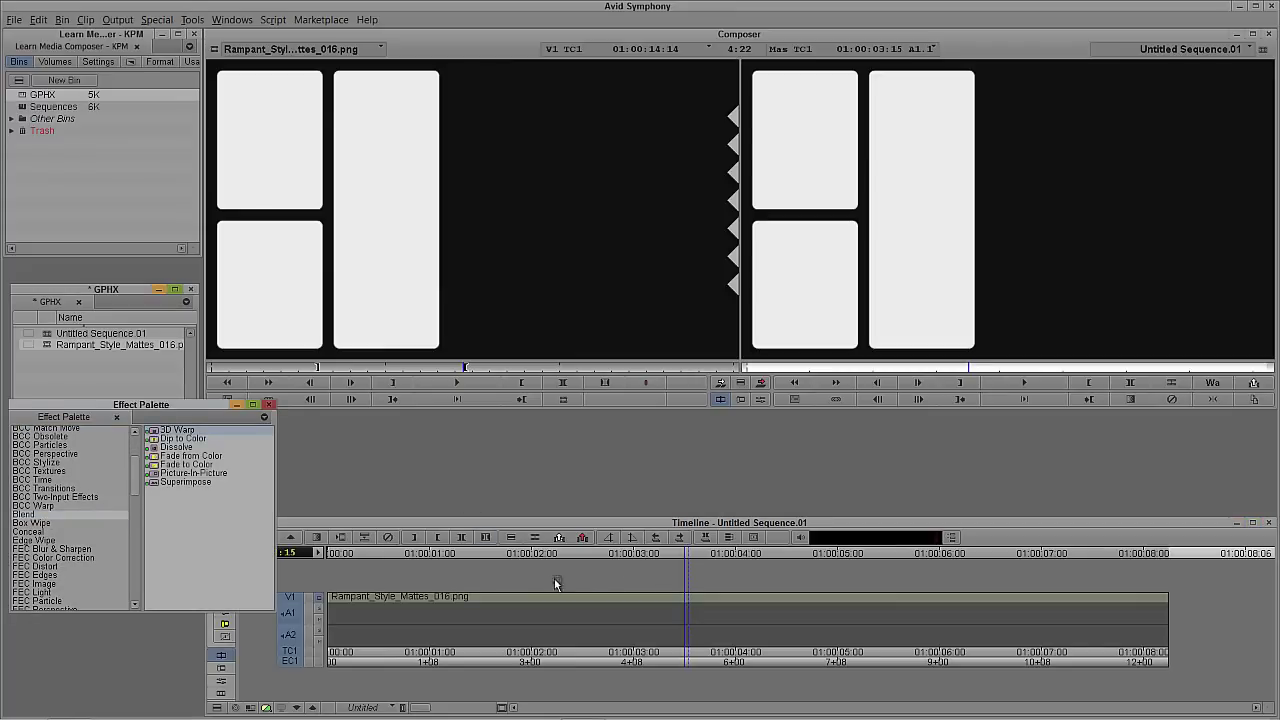
pyautogui.moveTo(557, 583); pyautogui.dragTo(601, 595)
# Step: Crop the matte with the 3D Warp effect to isolate the upper-left white box, and leave effect mode
pyautogui.hotkey('shift', 'e')
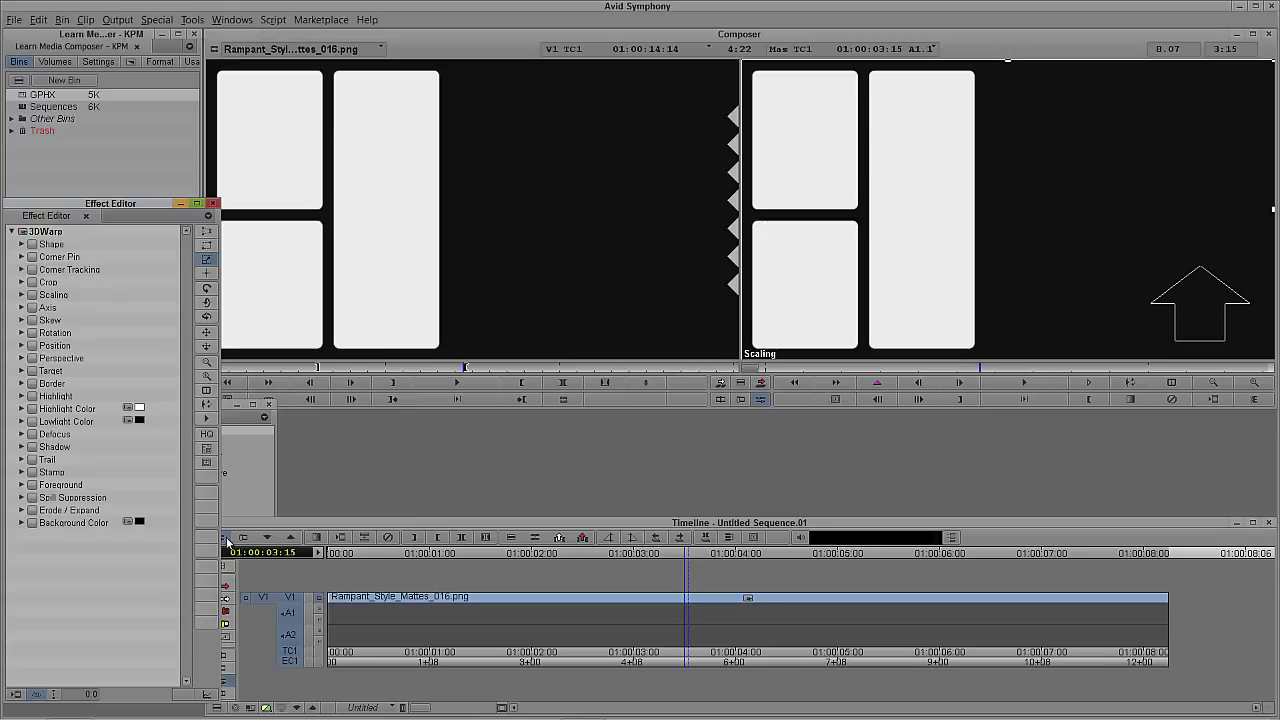
pyautogui.click(206, 245)
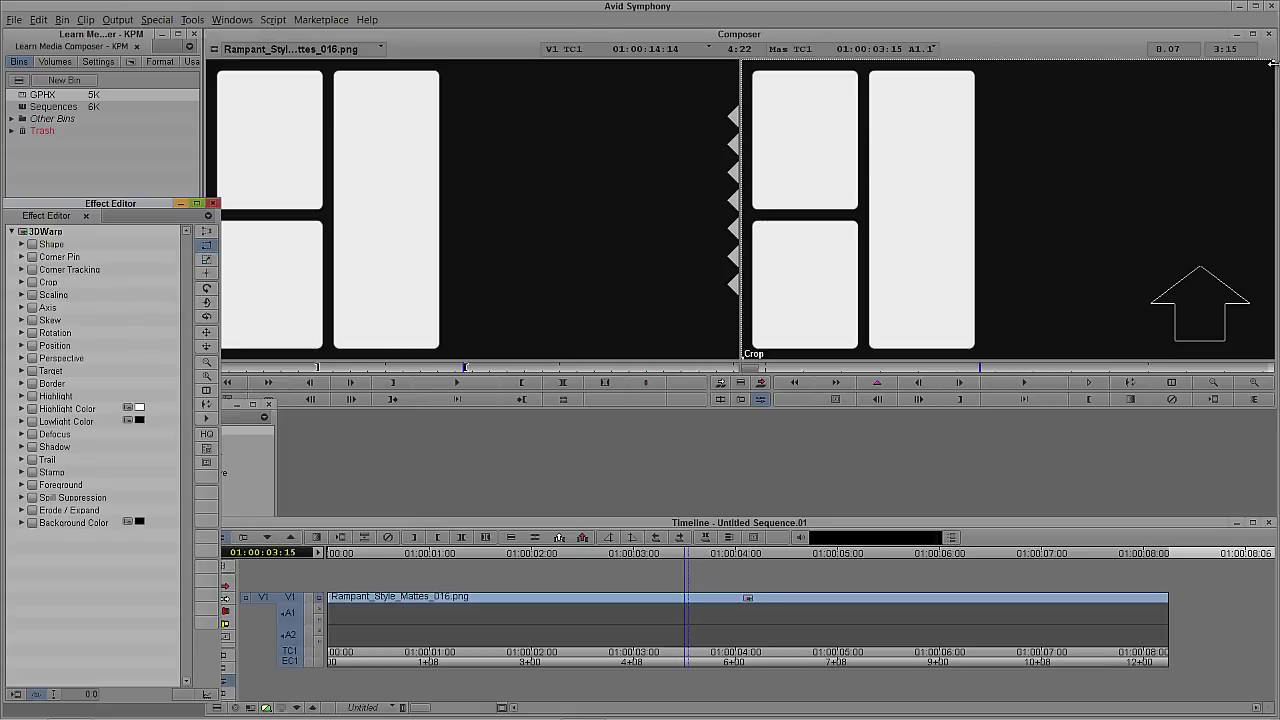
pyautogui.click(1052, 36)
pyautogui.moveTo(1052, 36); pyautogui.dragTo(866, 21)
pyautogui.moveTo(754, 364); pyautogui.dragTo(708, 220)
pyautogui.rightClick(708, 219)
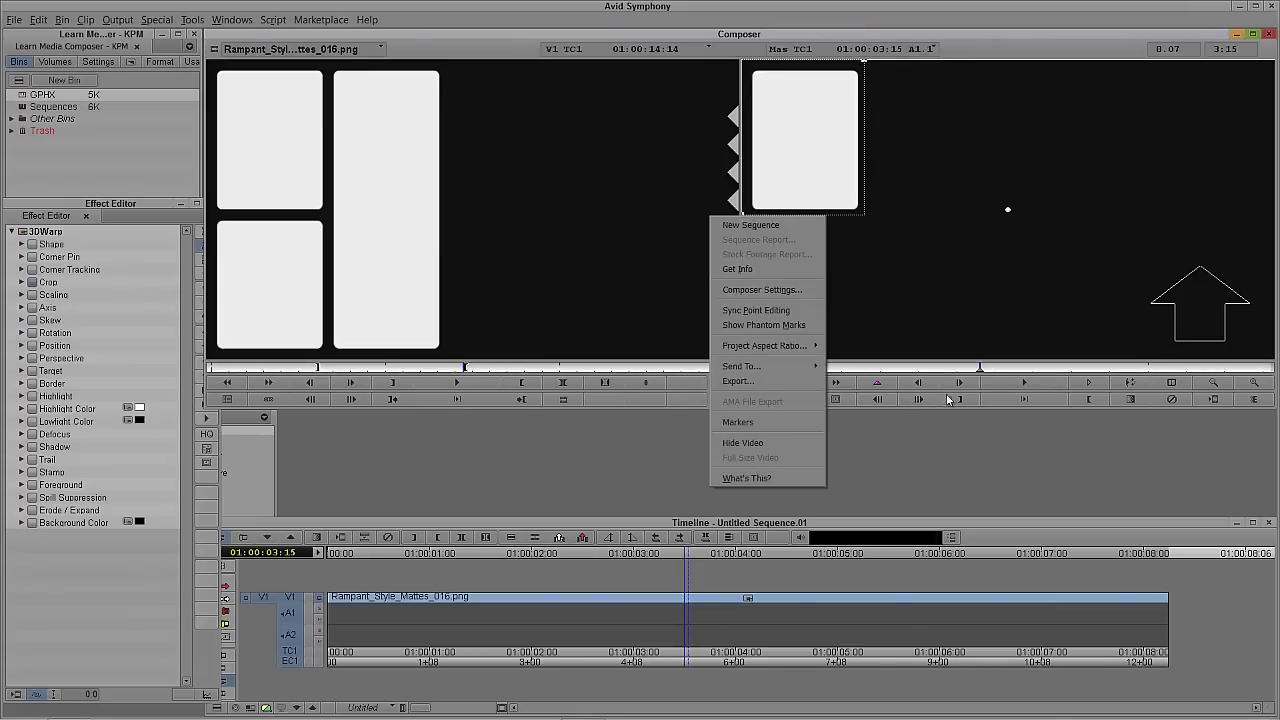
pyautogui.click(979, 372)
# Step: Start an export of the cropped matte frame with the file name 1
pyautogui.rightClick(891, 193)
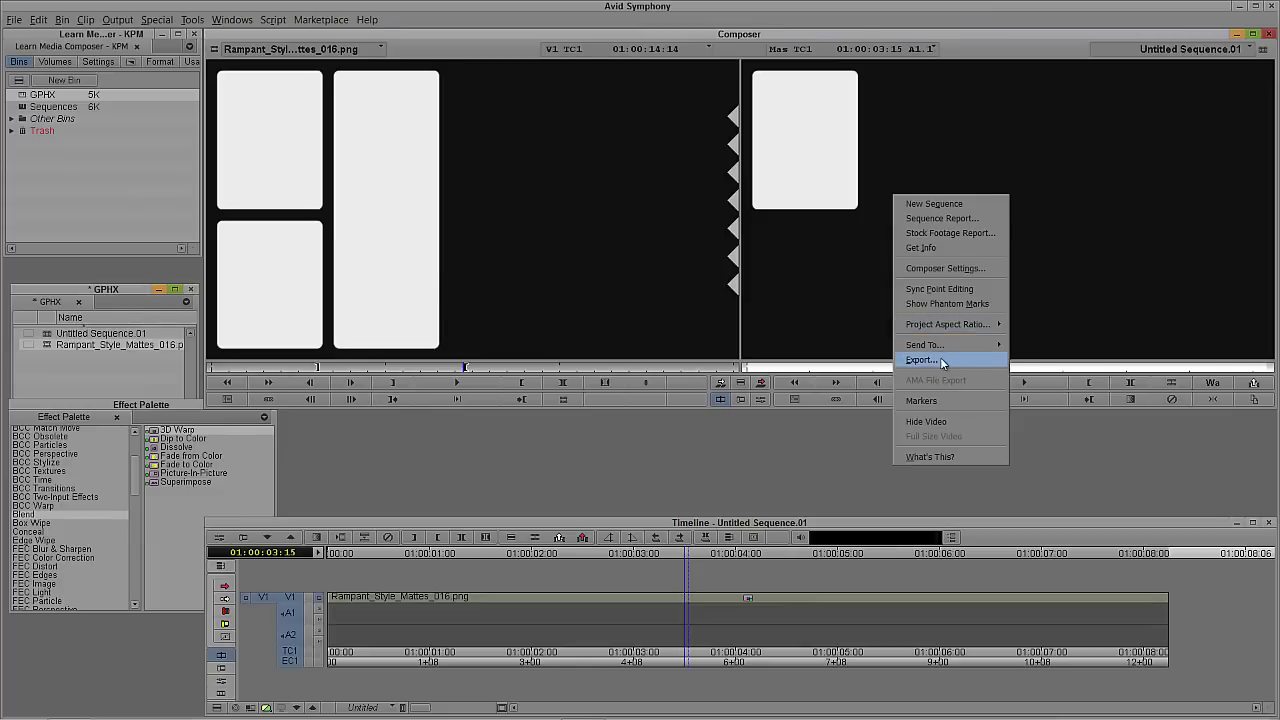
pyautogui.click(940, 360)
pyautogui.write('1')
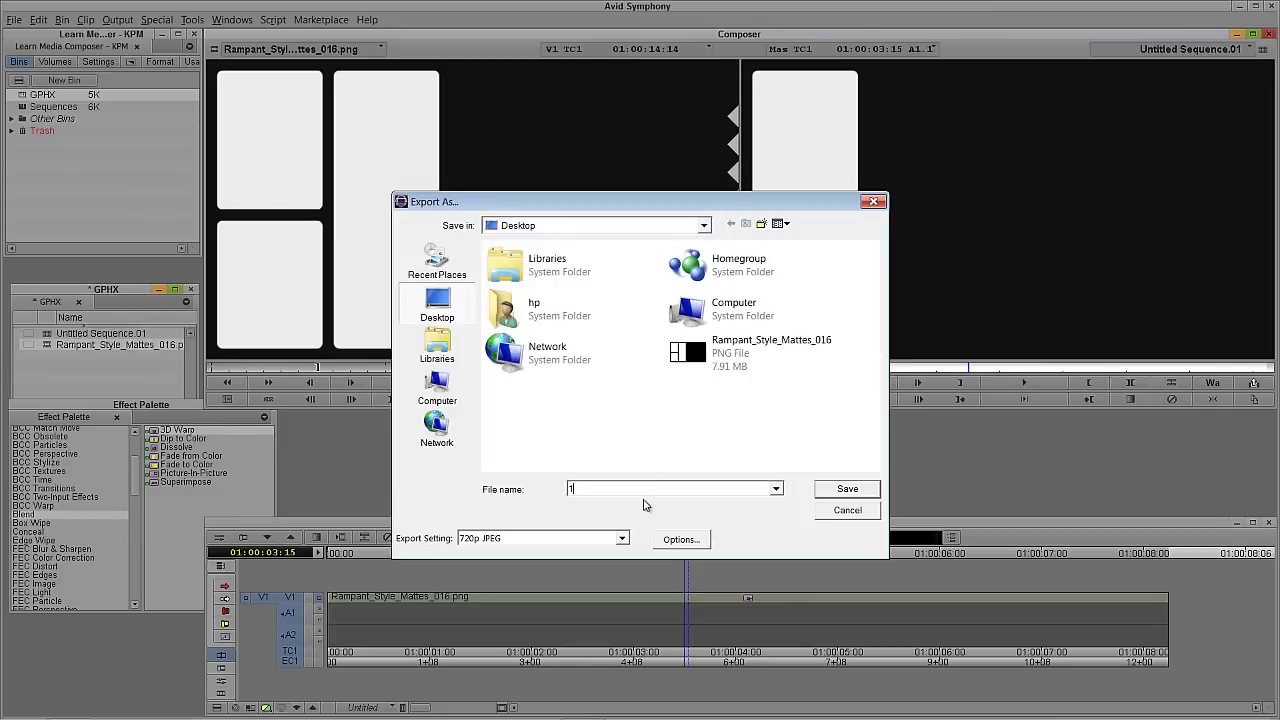
pyautogui.click(600, 538)
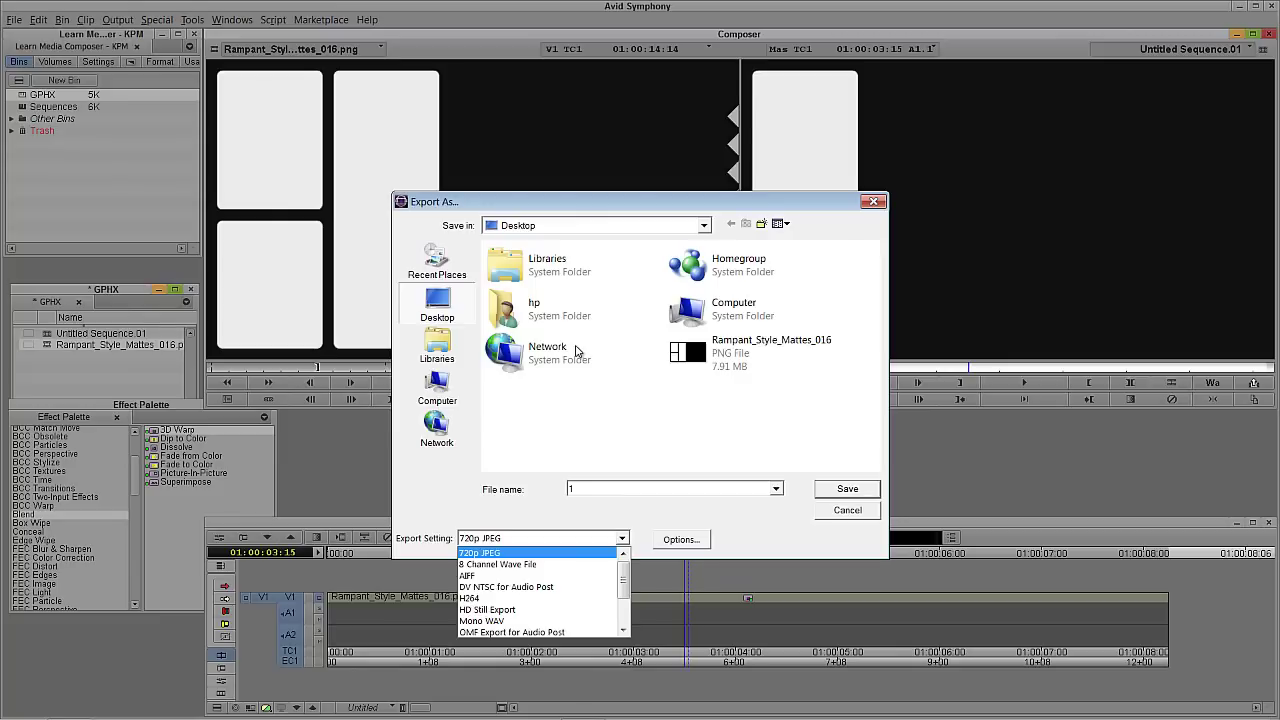
pyautogui.click(704, 228)
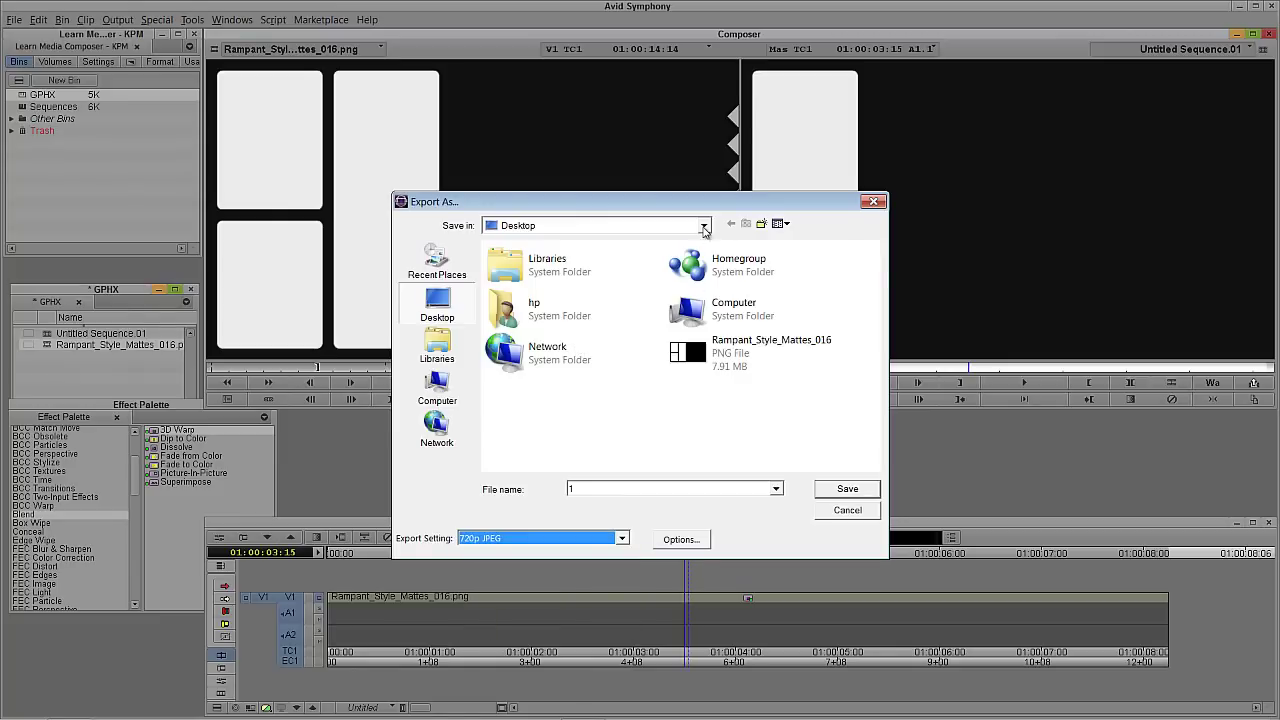
# Step: Create a GPHX folder in Avid Projects > Learn Media Composer on DATADRIVE1 (Y:) and make it the export destination
pyautogui.click(437, 388)
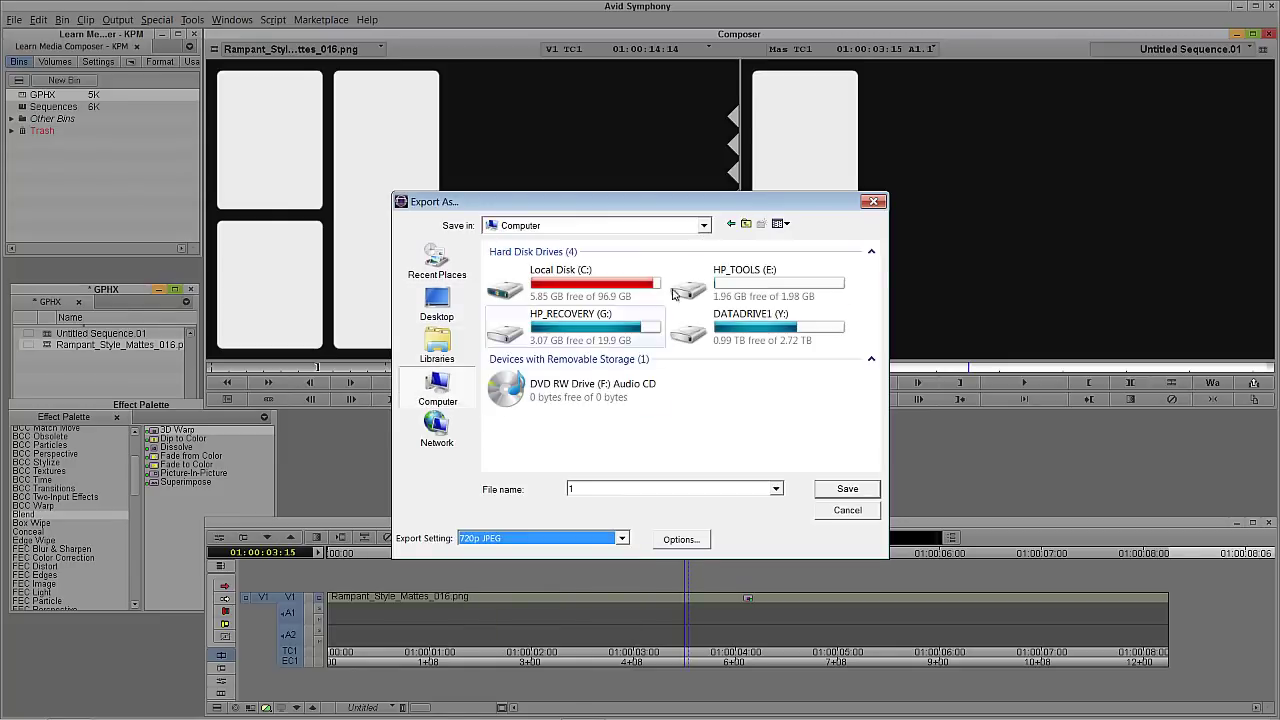
pyautogui.doubleClick(755, 333)
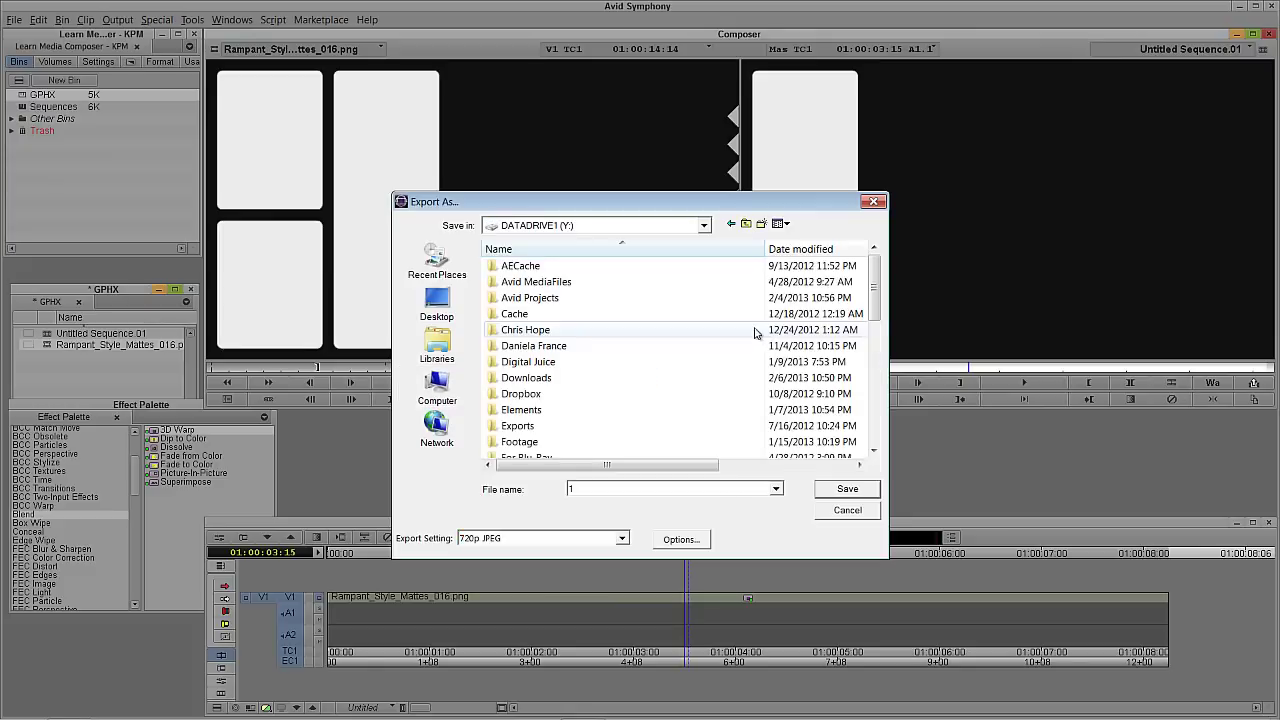
pyautogui.doubleClick(560, 298)
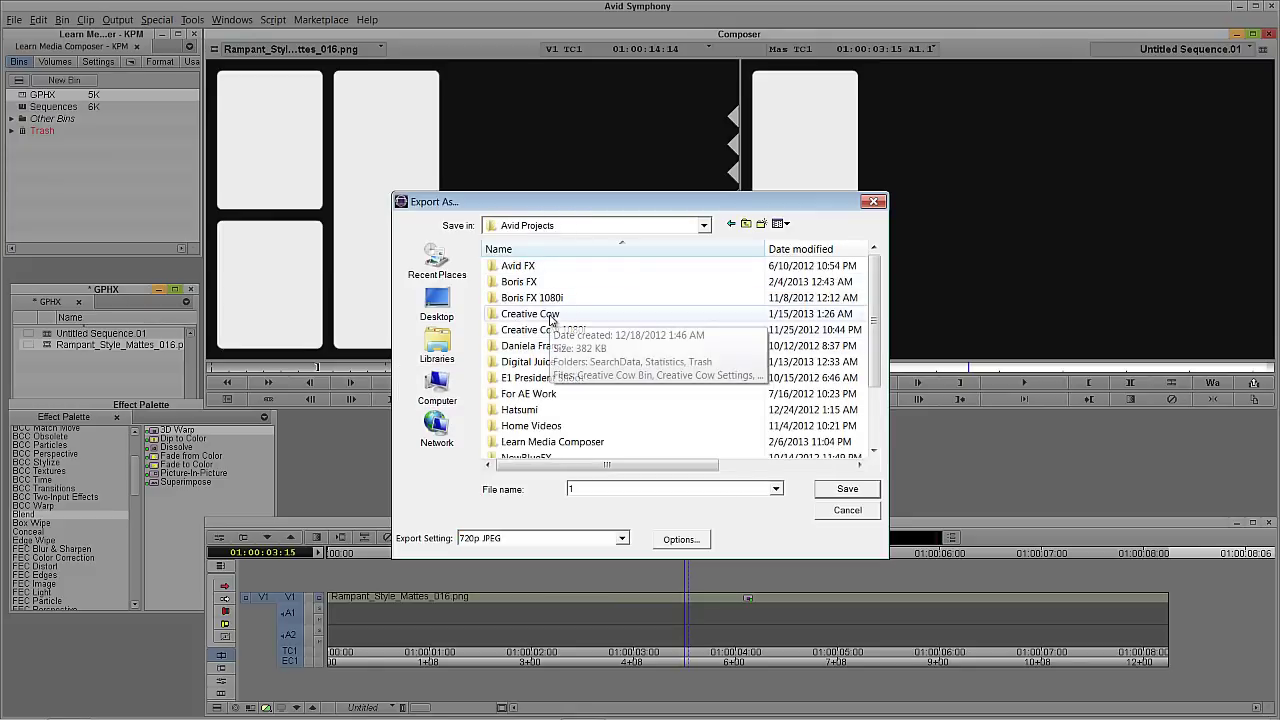
pyautogui.doubleClick(578, 444)
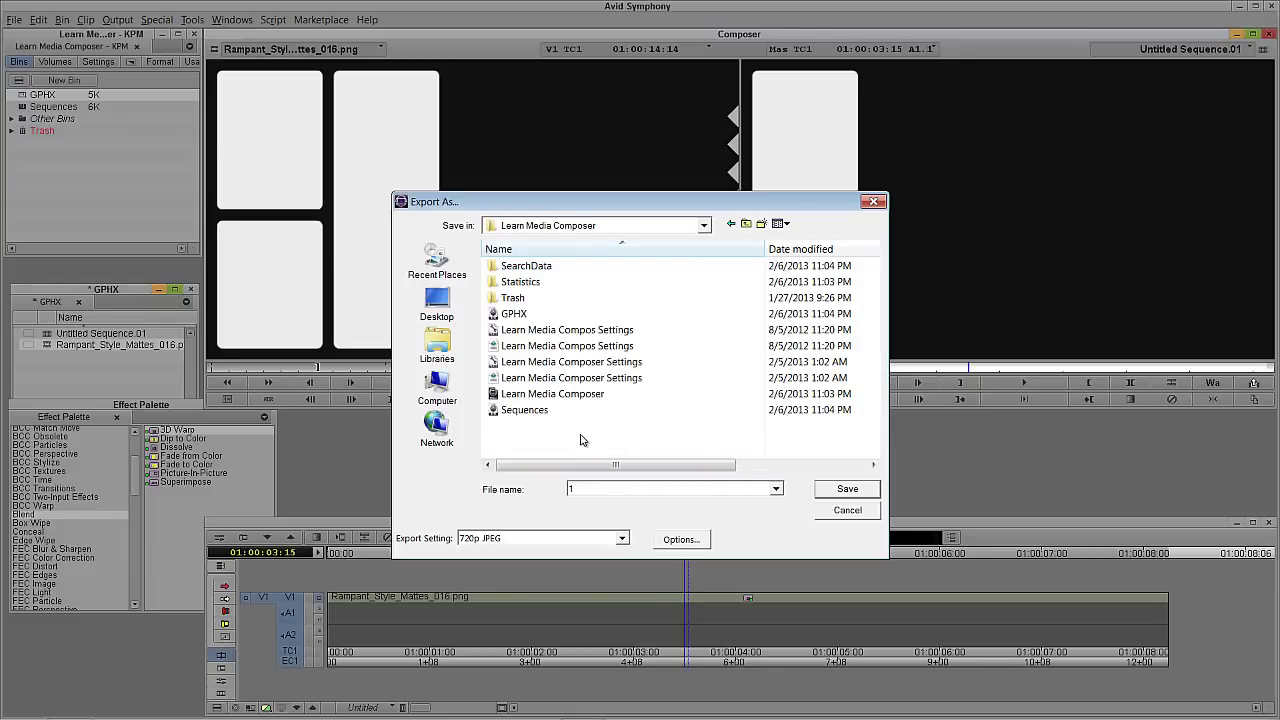
pyautogui.hotkey('ctrl', 'shift', 'n')
pyautogui.write('GPHX')
pyautogui.press('Return')
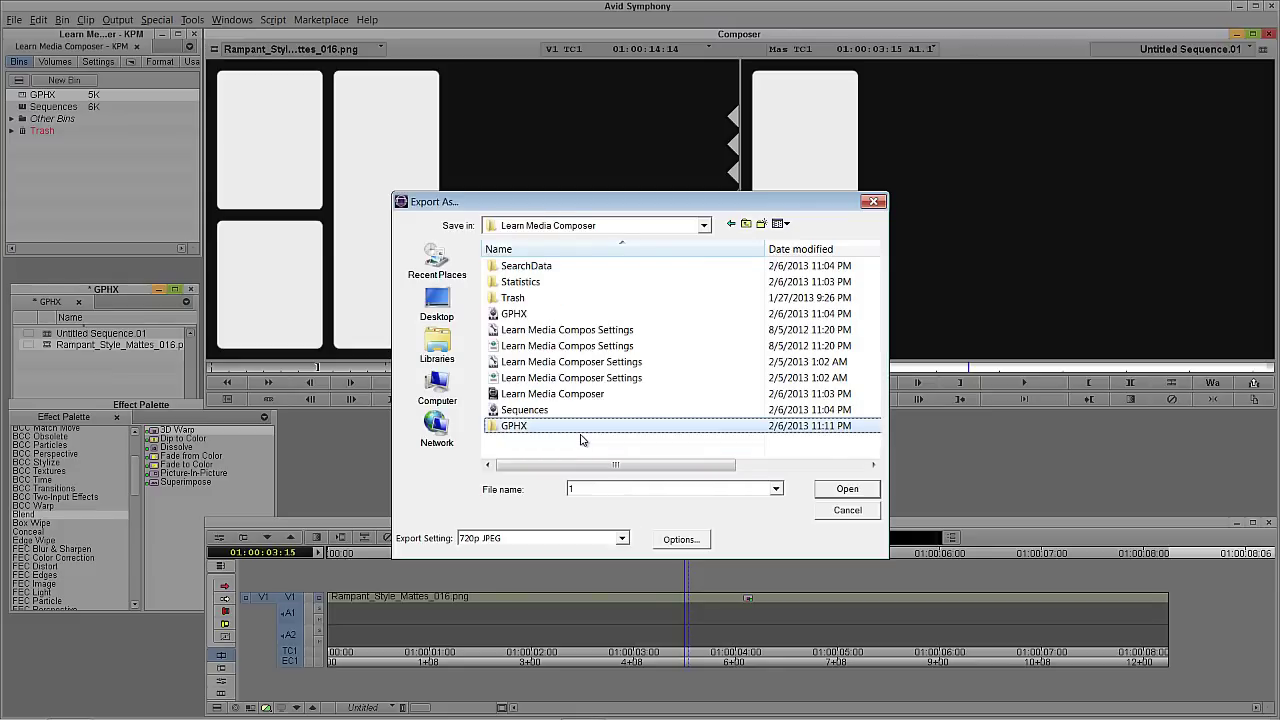
pyautogui.doubleClick(531, 428)
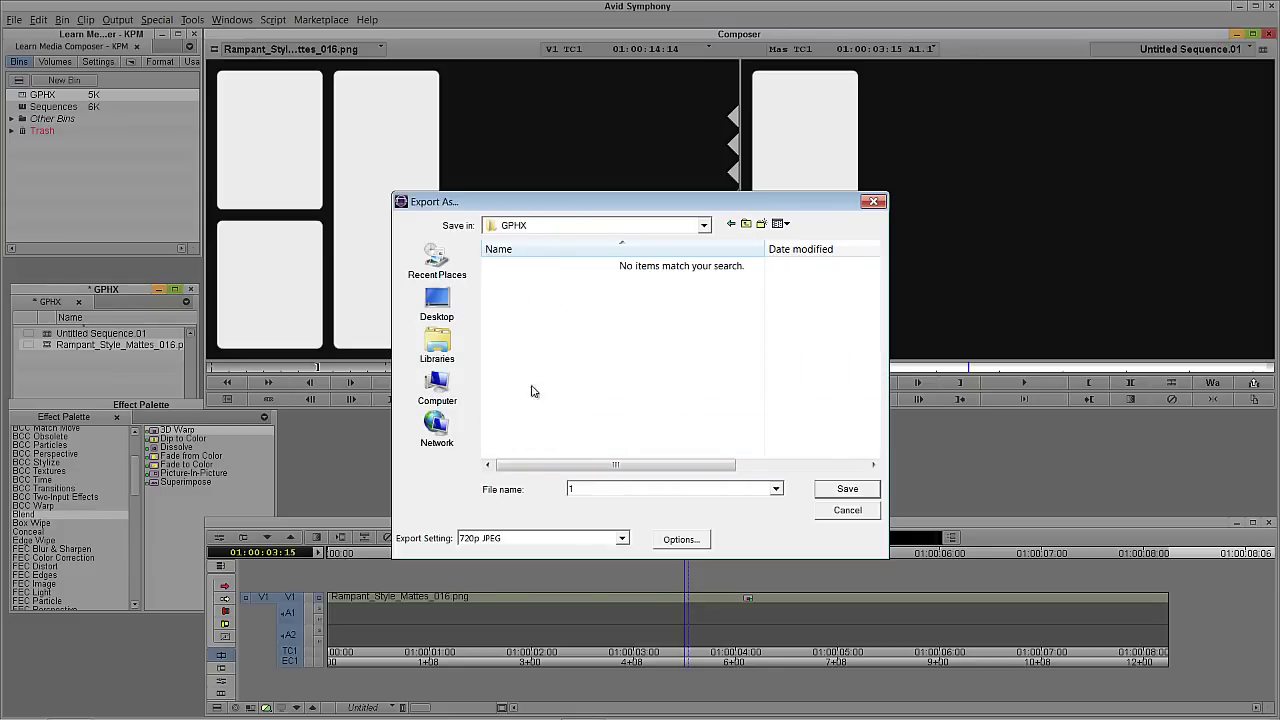
# Step: Base the export on the HD Still Export setting, with the graphic format set to JPEG and the size to 1280 x 720
pyautogui.click(567, 544)
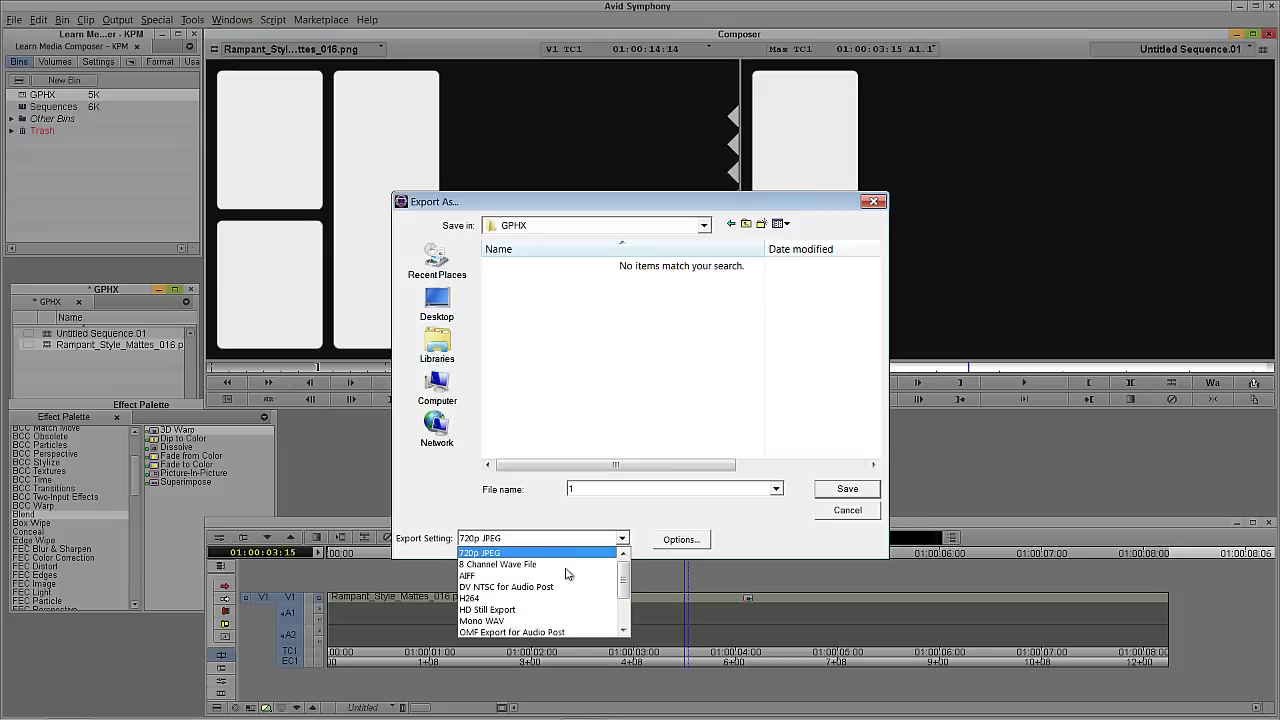
pyautogui.click(574, 609)
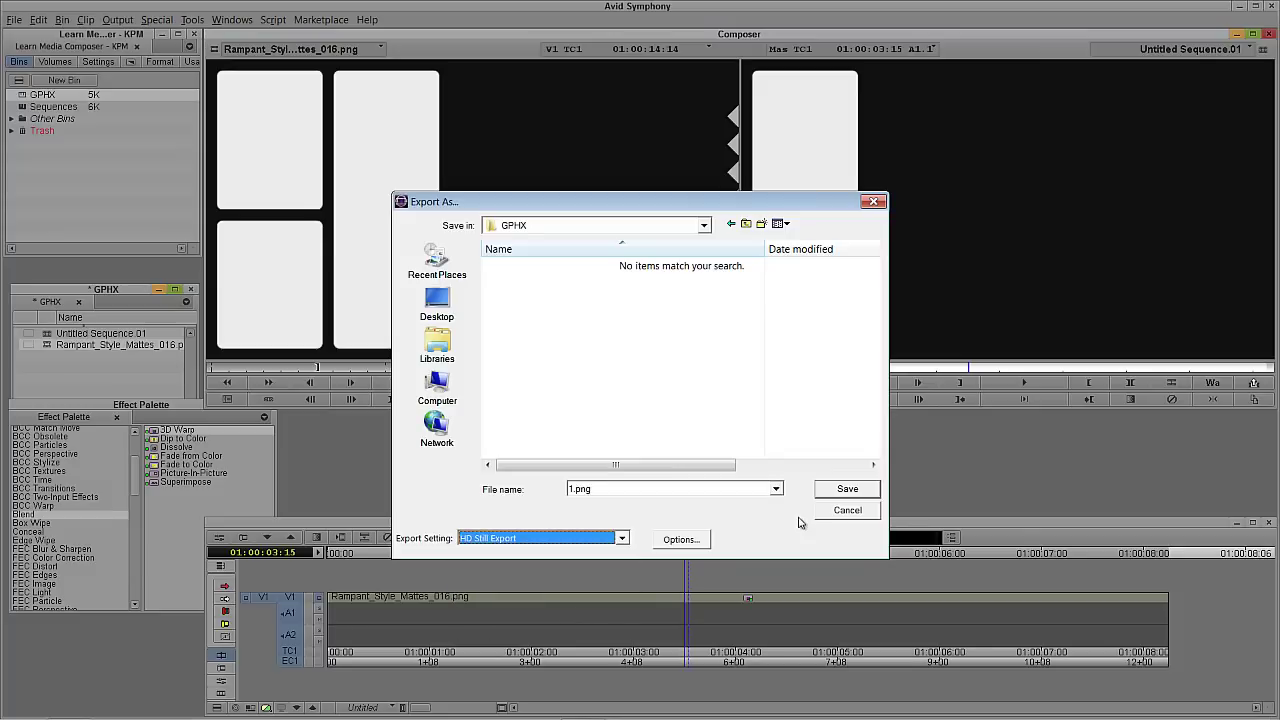
pyautogui.click(691, 542)
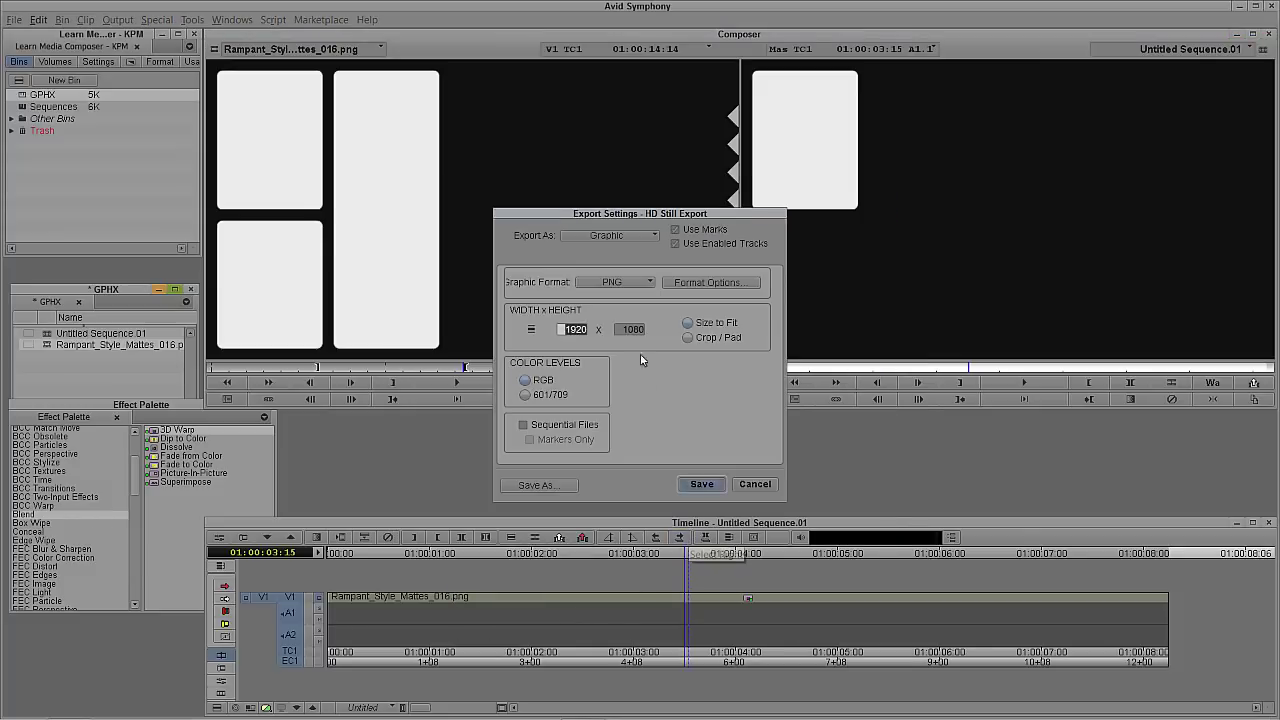
pyautogui.click(622, 281)
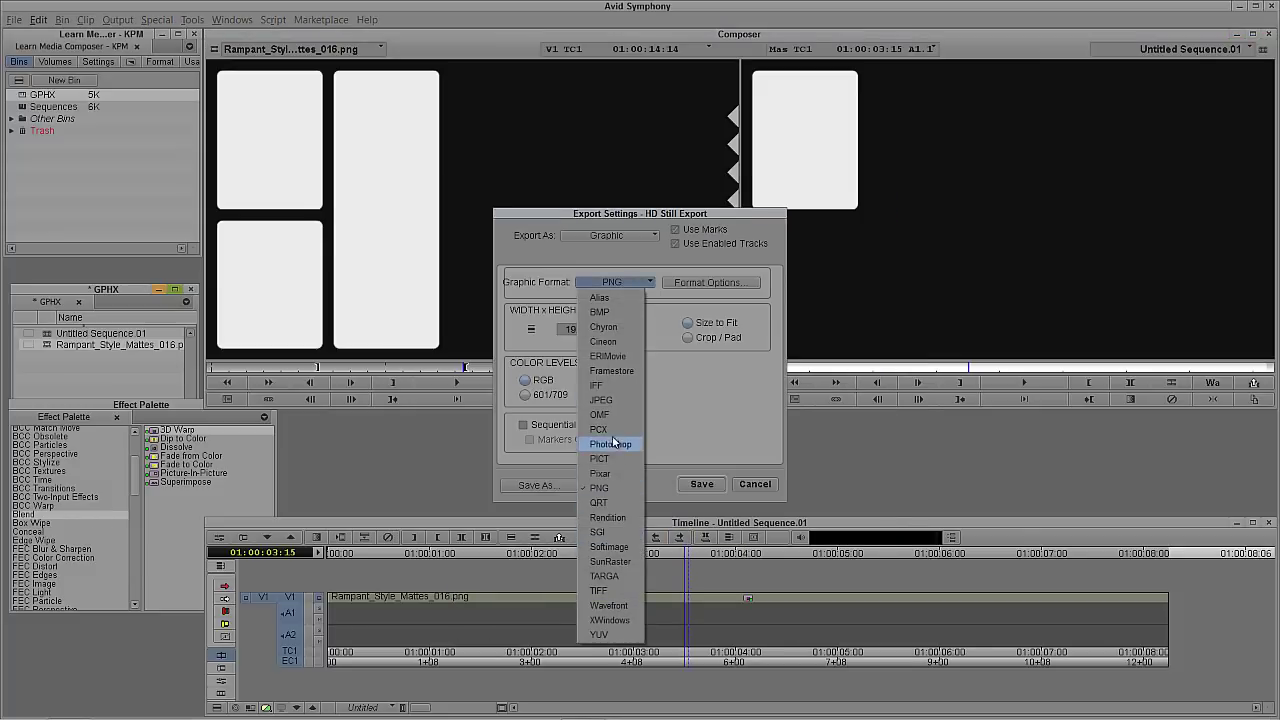
pyautogui.click(612, 399)
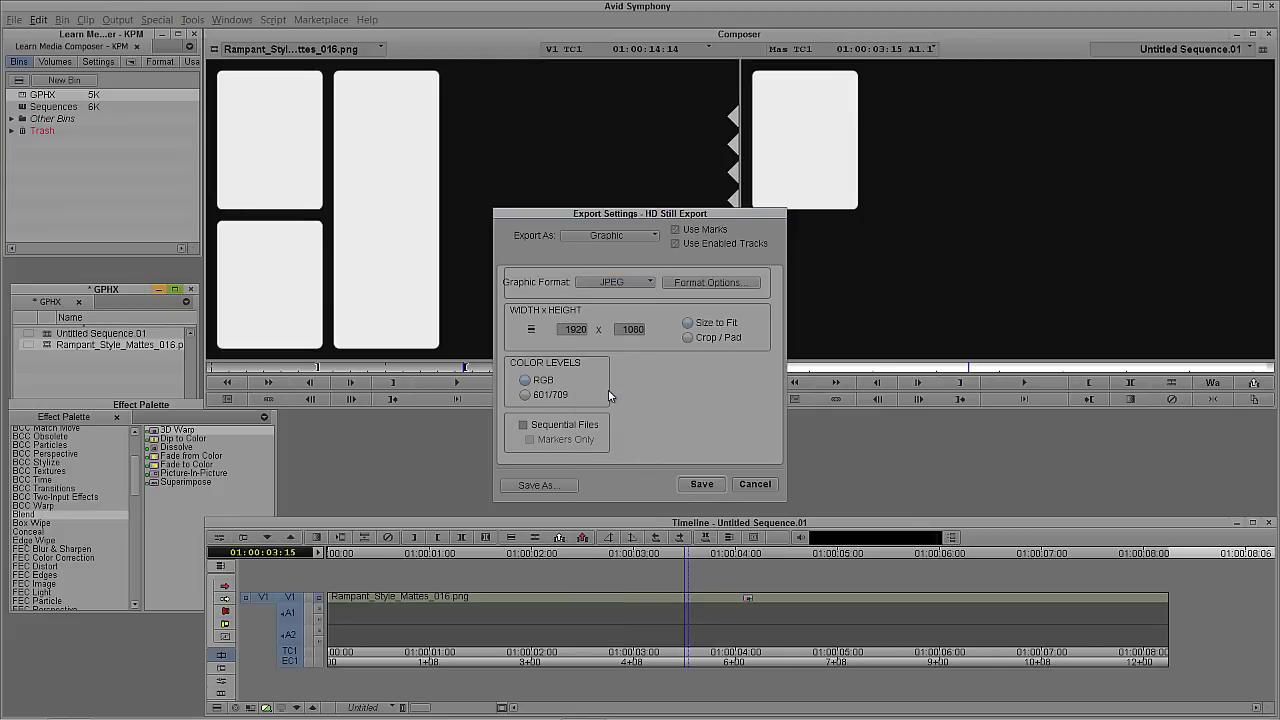
pyautogui.click(530, 329)
pyautogui.click(545, 363)
# Step: Store the settings as export setting 720p JPEG, replacing the existing one, and export the frame as 1.jpg
pyautogui.click(534, 486)
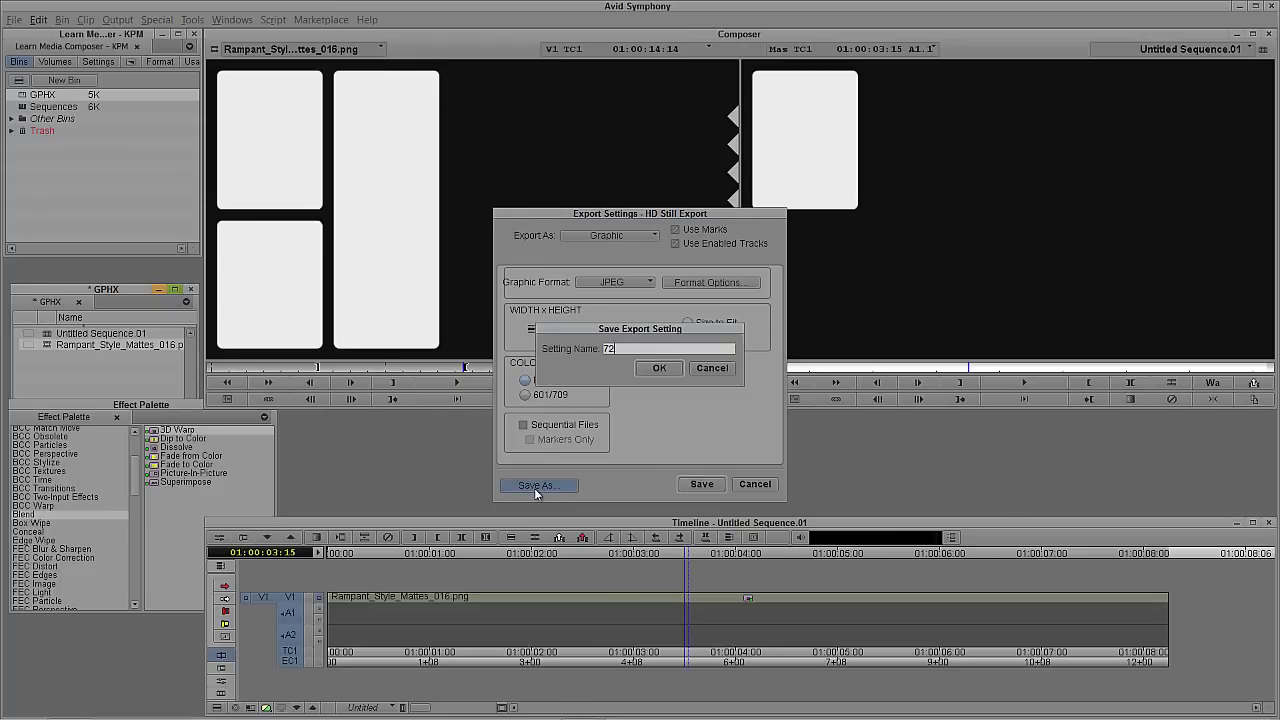
pyautogui.write('0p JPEG')
pyautogui.press('Return')
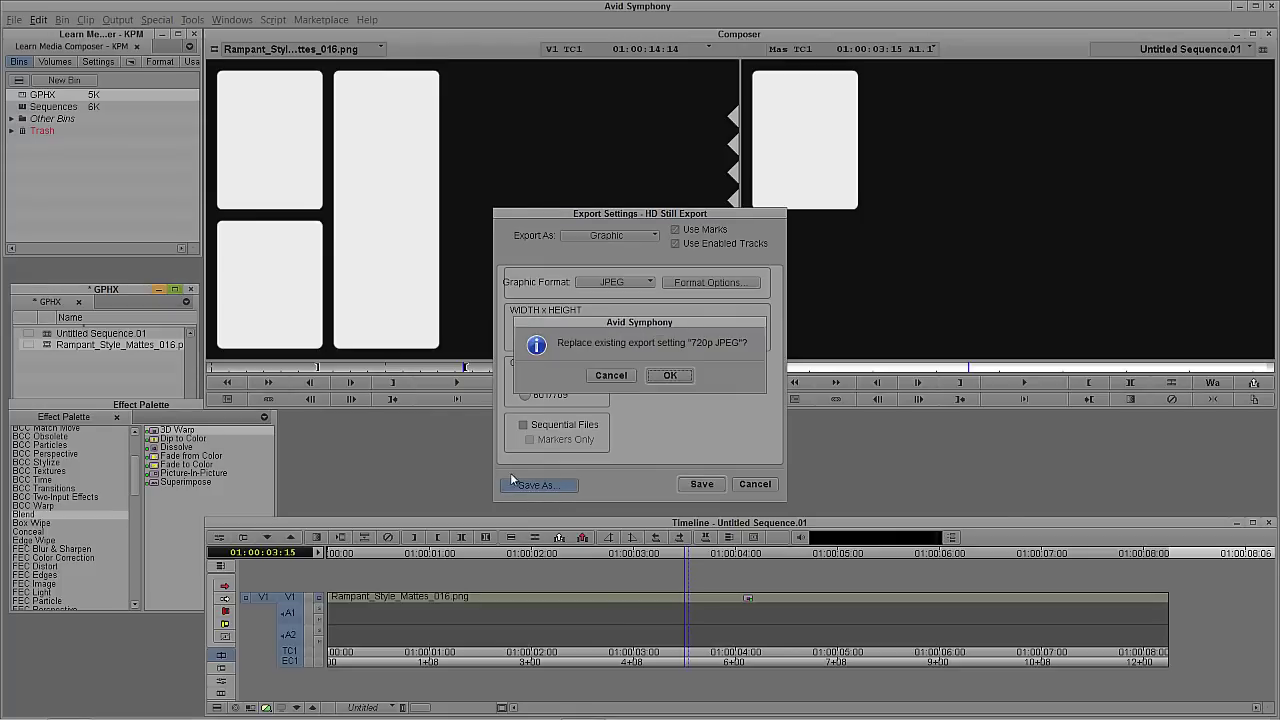
pyautogui.click(669, 375)
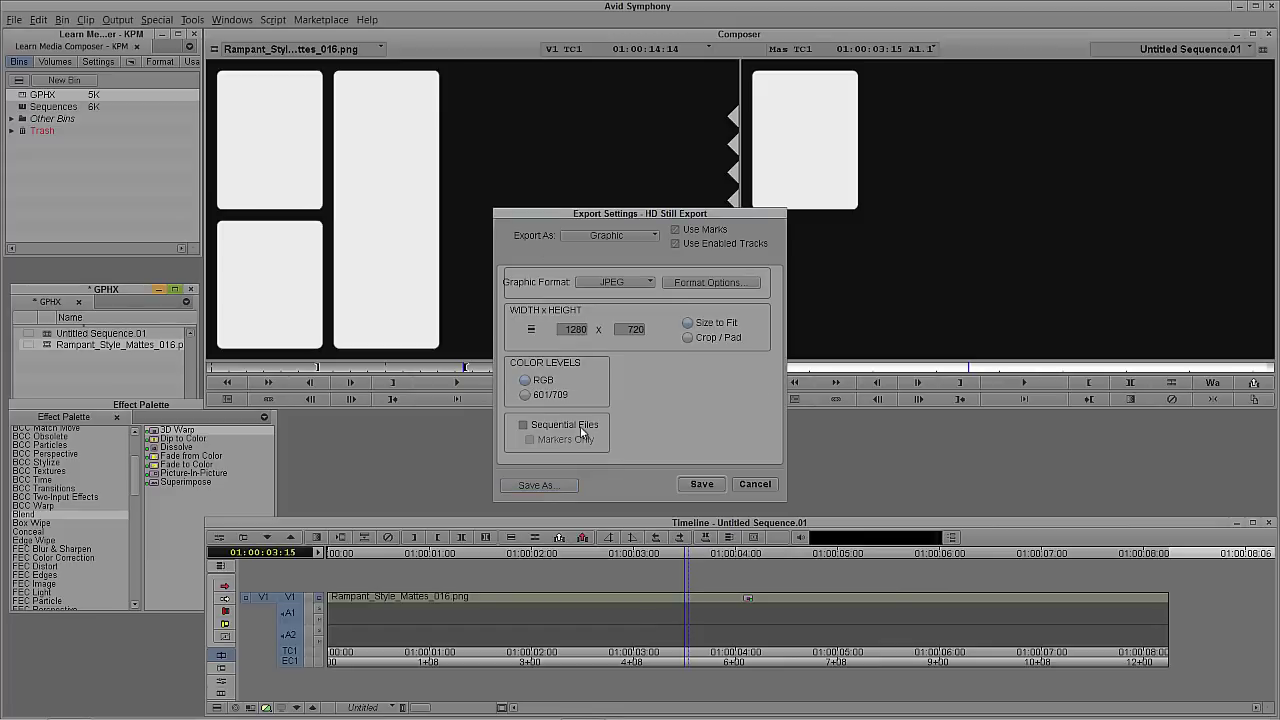
pyautogui.click(701, 485)
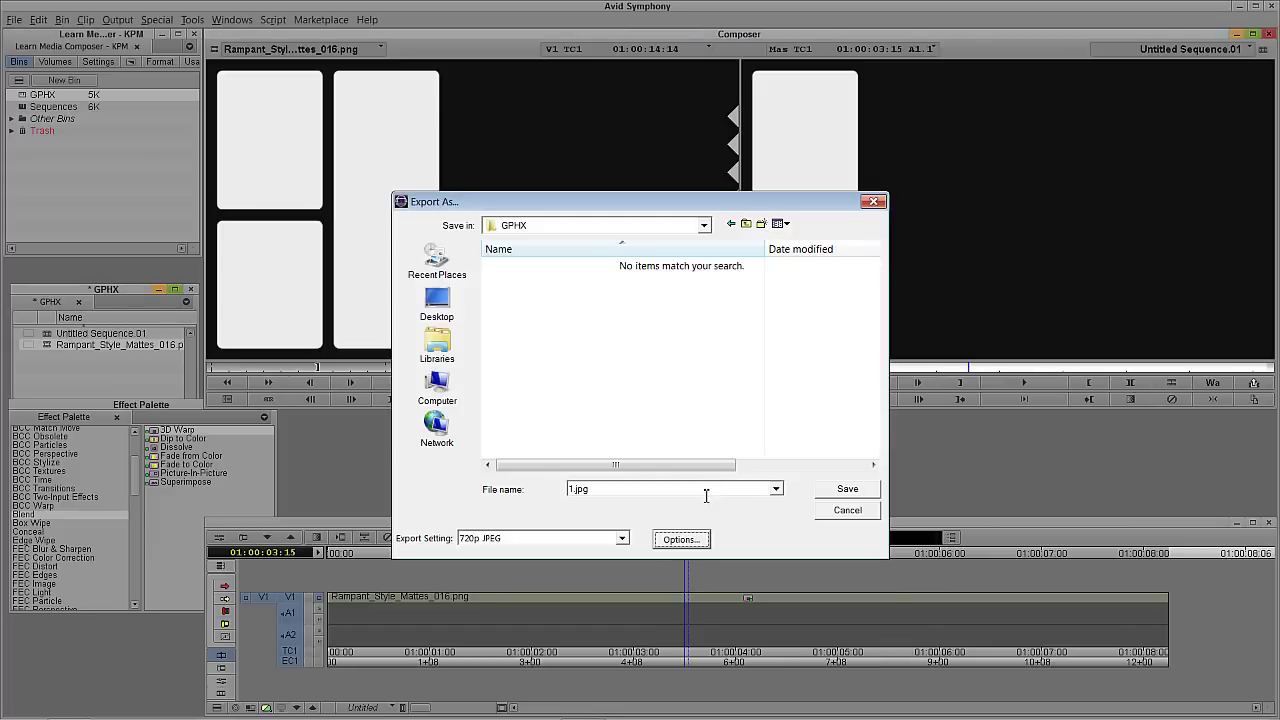
pyautogui.click(827, 490)
# Step: Adjust the matte's 3D Warp crop to isolate the lower-left white box, and leave effect mode
pyautogui.press("'")
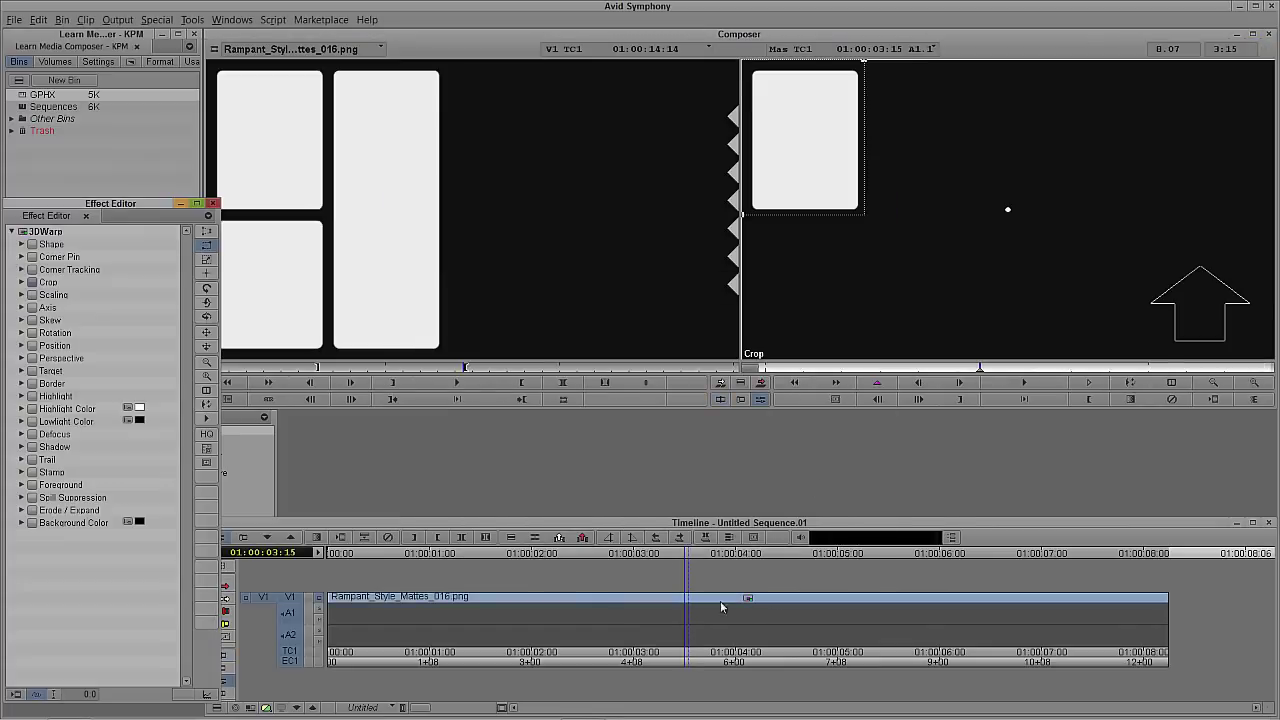
pyautogui.moveTo(741, 222); pyautogui.dragTo(744, 358)
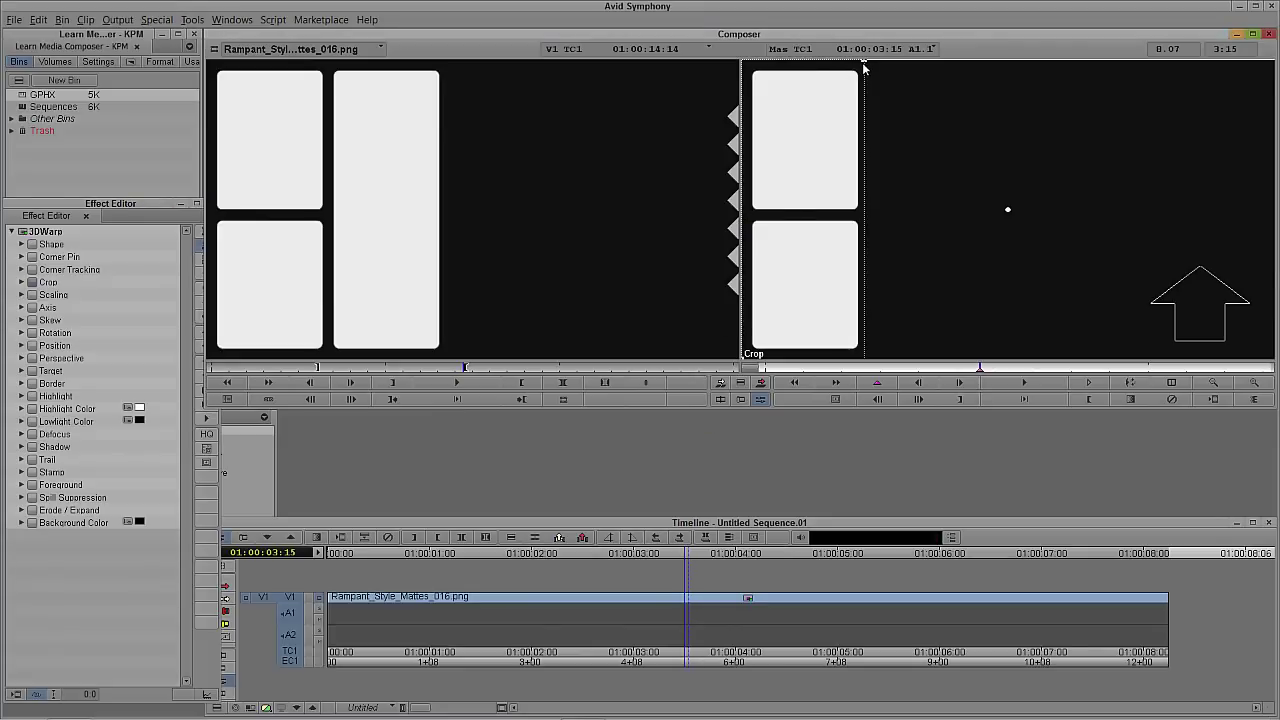
pyautogui.moveTo(864, 66); pyautogui.dragTo(866, 211)
pyautogui.hotkey('ctrl', '8')
# Step: Export the frame with the lower-left box to the GPHX folder with the file name 2
pyautogui.rightClick(846, 268)
pyautogui.click(872, 430)
pyautogui.write('2')
pyautogui.click(823, 488)
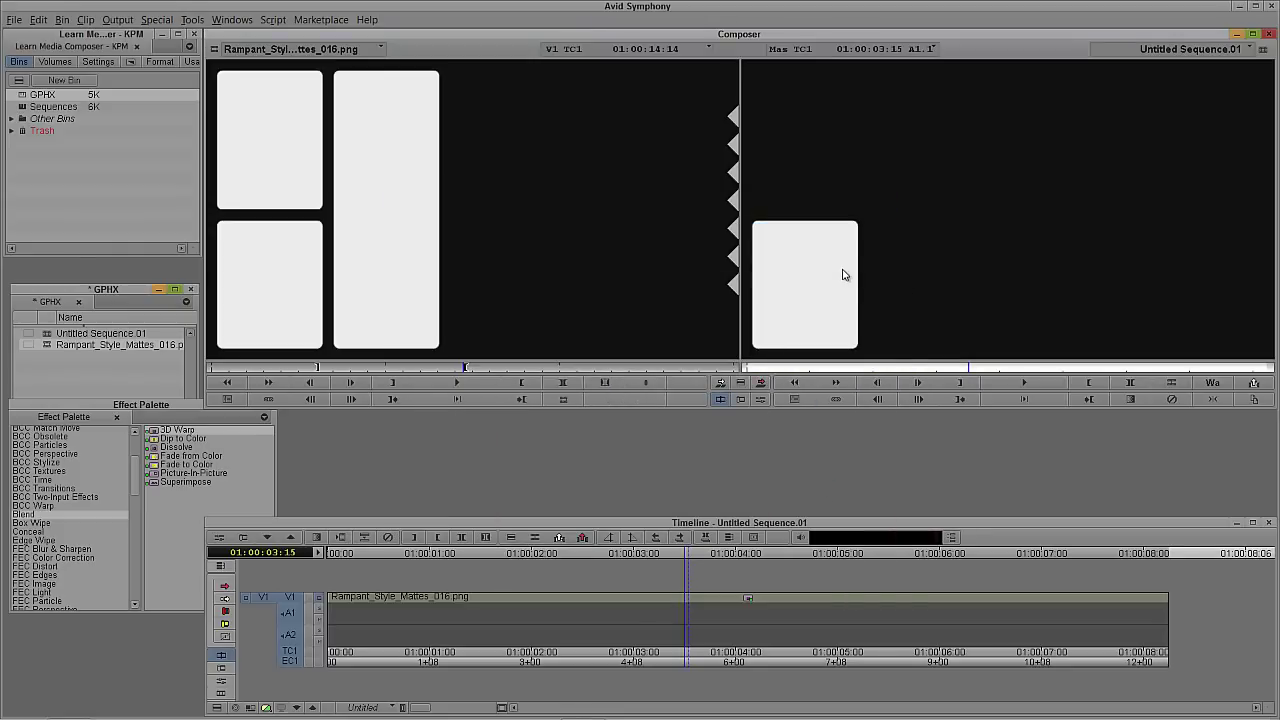
# Step: Adjust the 3D Warp crop to isolate the tall white box, and leave effect mode
pyautogui.hotkey('ctrl', '8')
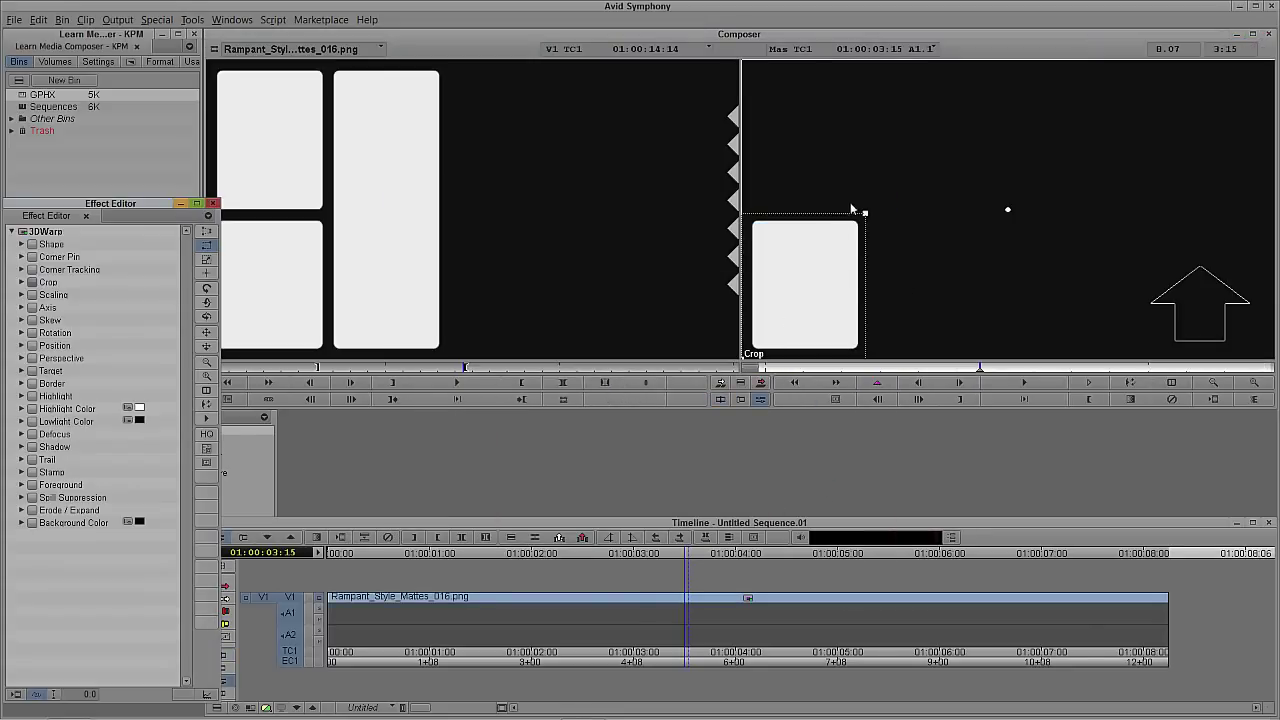
pyautogui.moveTo(865, 218); pyautogui.dragTo(980, 63)
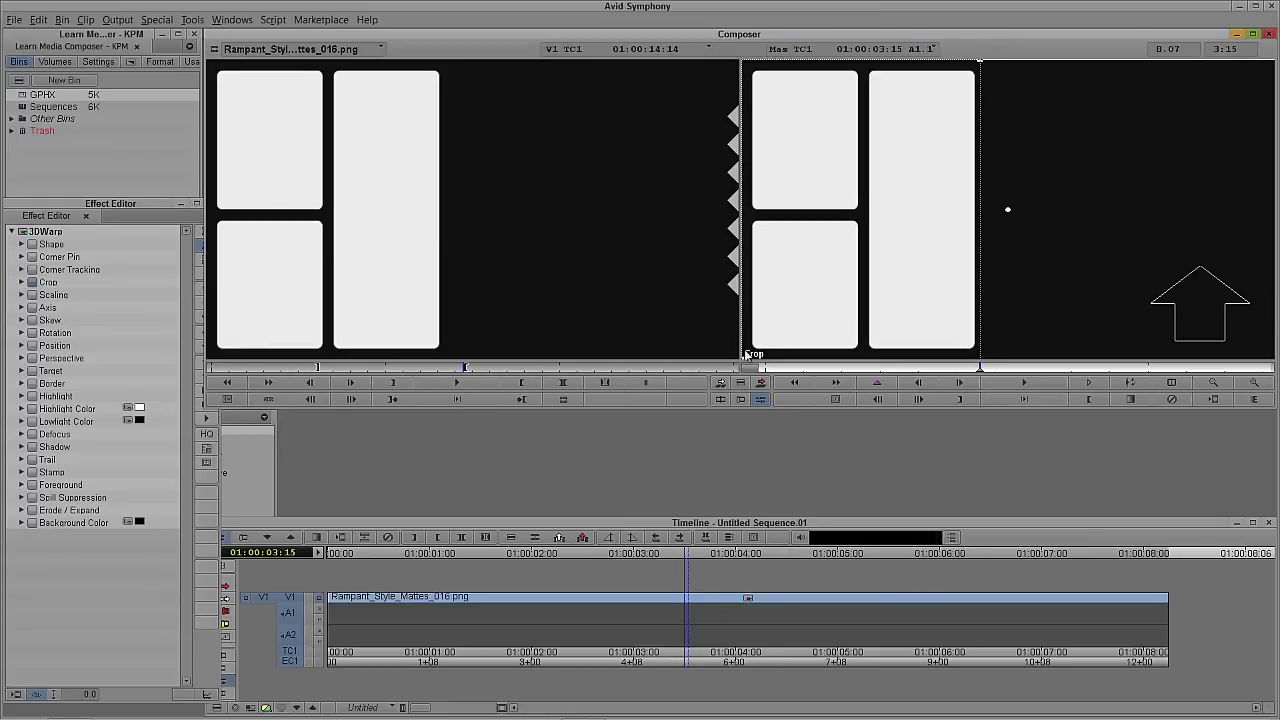
pyautogui.moveTo(743, 362); pyautogui.dragTo(867, 400)
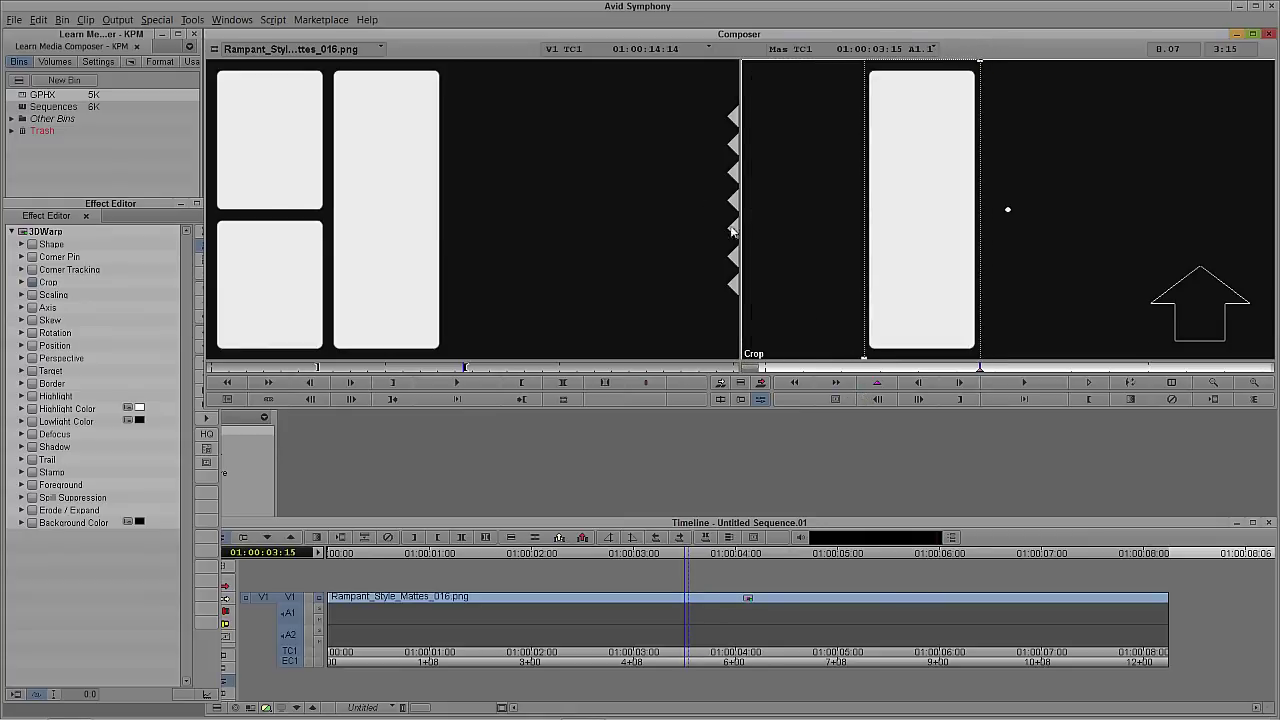
pyautogui.click(903, 488)
# Step: Export the frame with the tall box to the GPHX folder using the 720p JPEG setting and the file name 3
pyautogui.rightClick(882, 266)
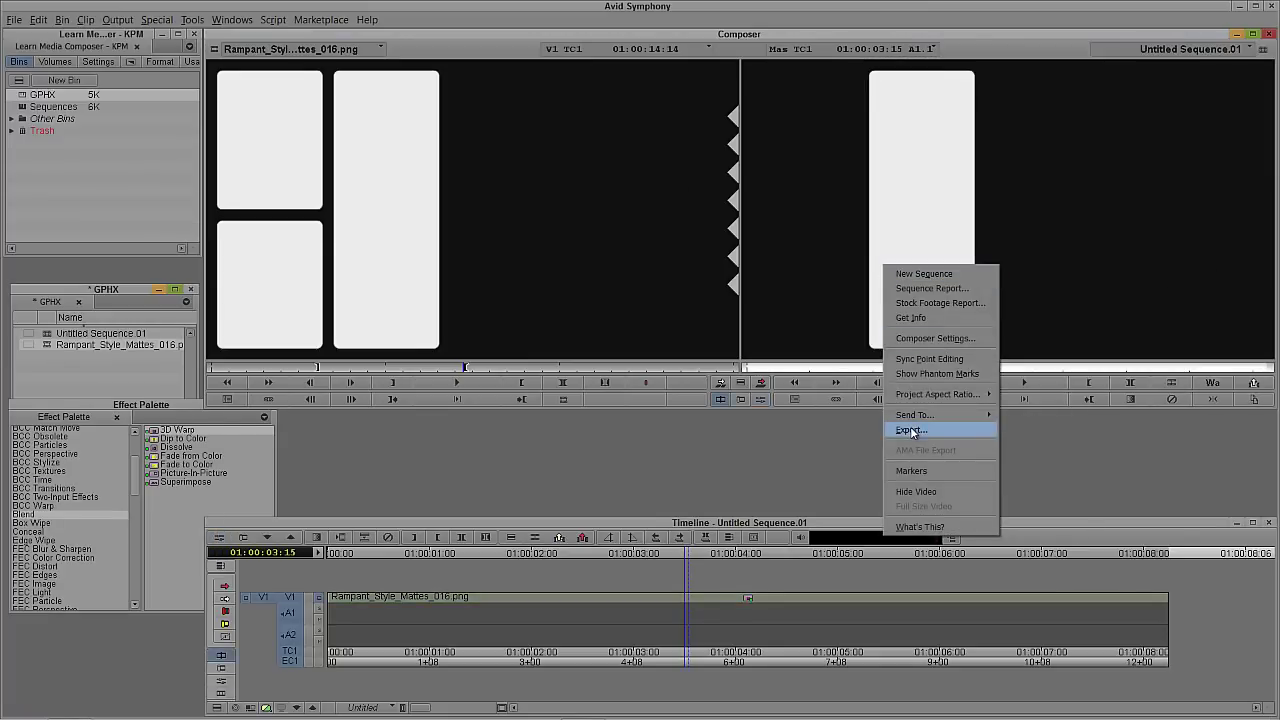
pyautogui.click(912, 431)
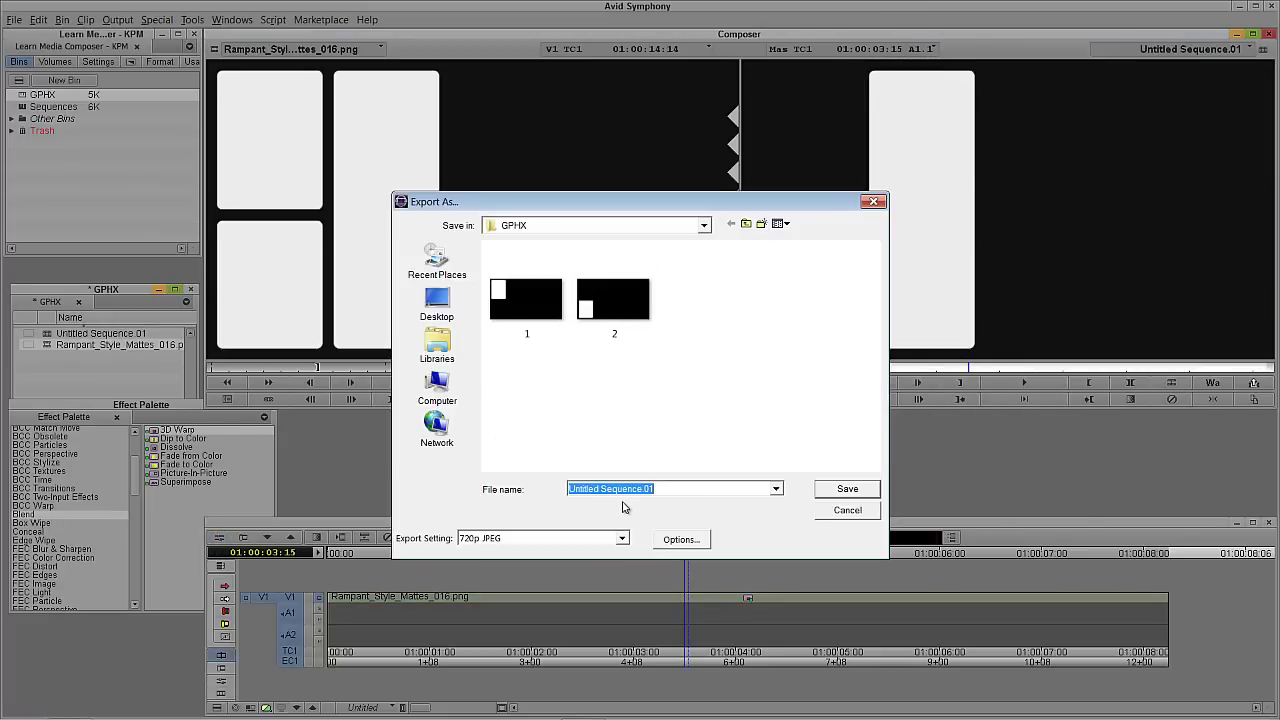
pyautogui.write('3')
pyautogui.click(831, 491)
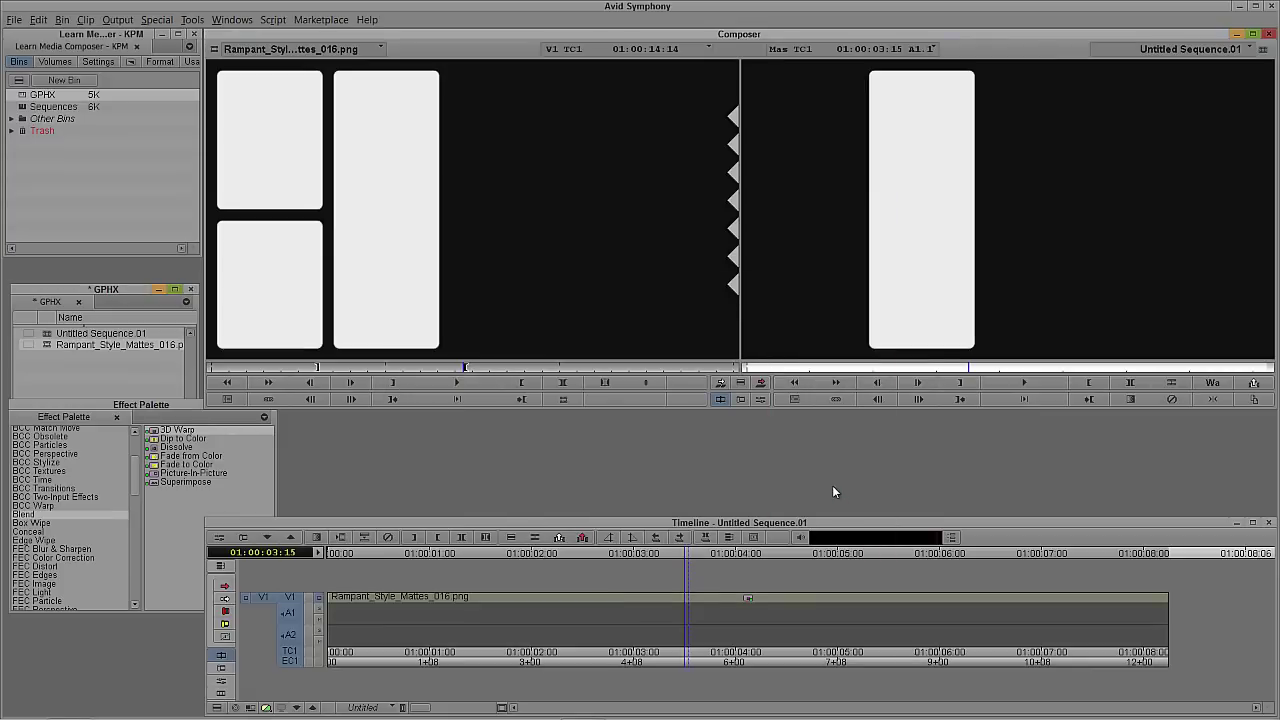
# Step: Delete the sequence and the matte clip, including its associated media file, from the GPHX bin
pyautogui.click(61, 381)
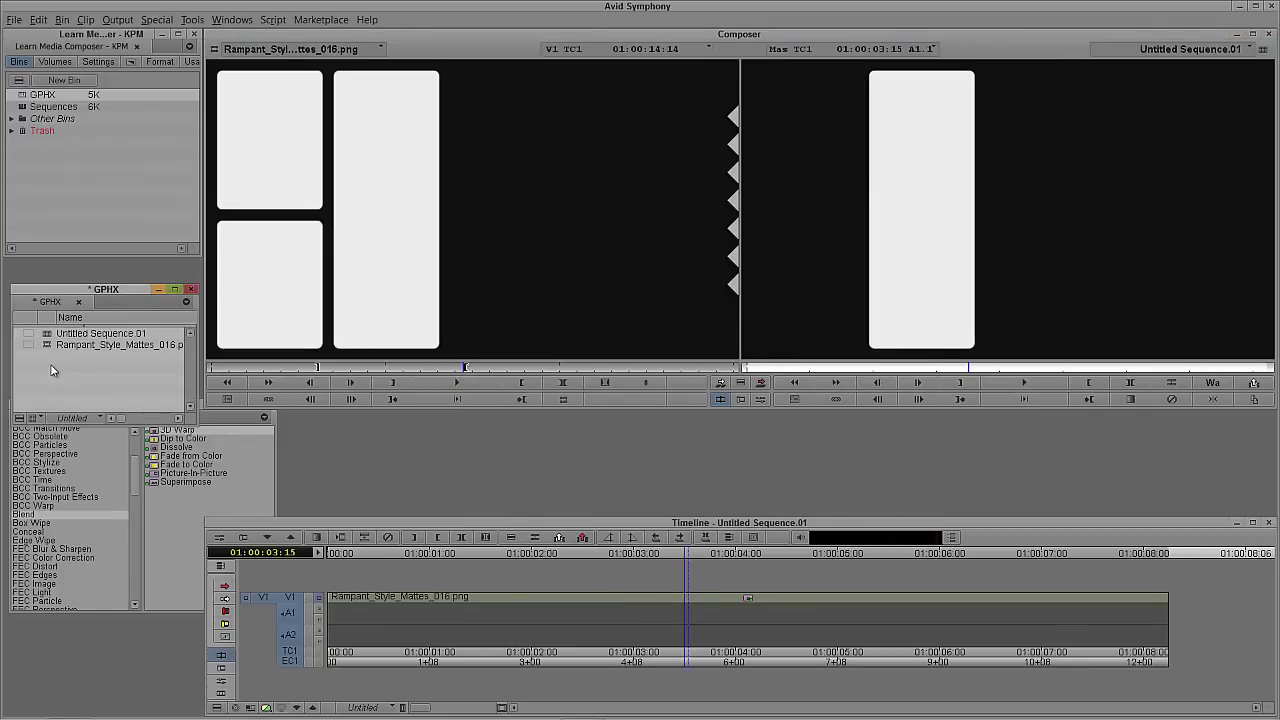
pyautogui.hotkey('ctrl', 'a')
pyautogui.press('Delete')
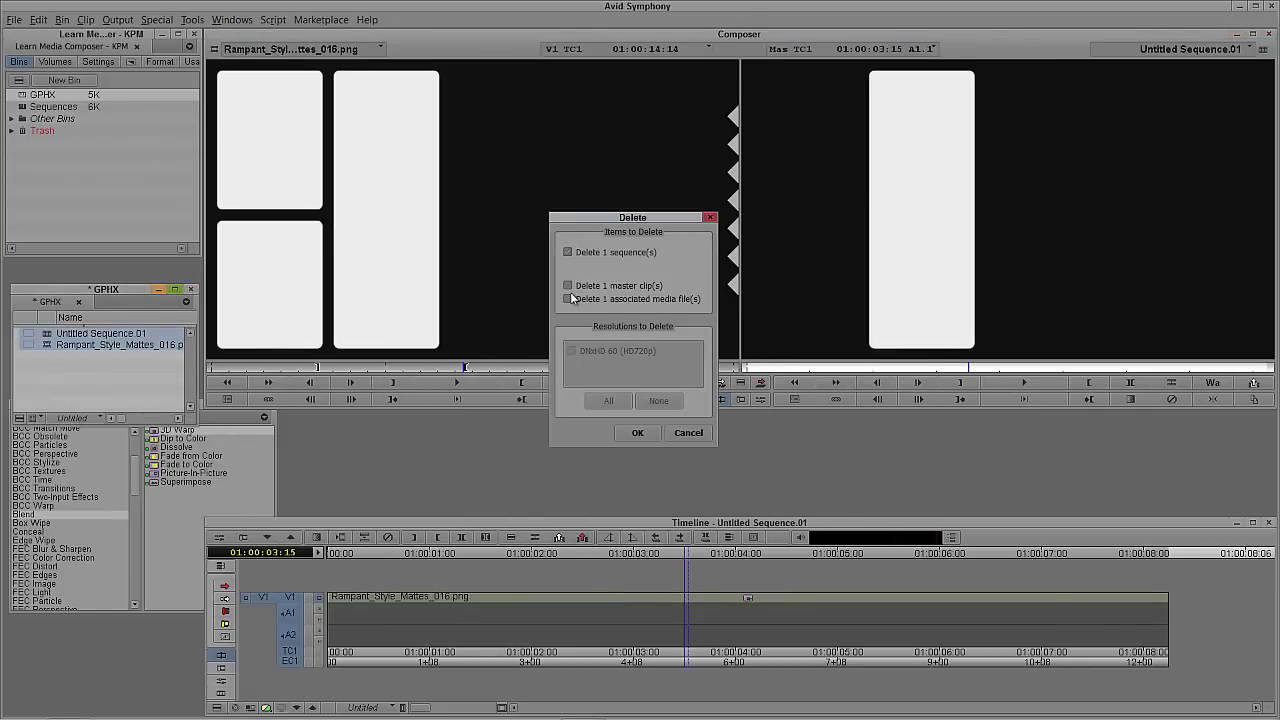
pyautogui.click(567, 298)
pyautogui.click(637, 432)
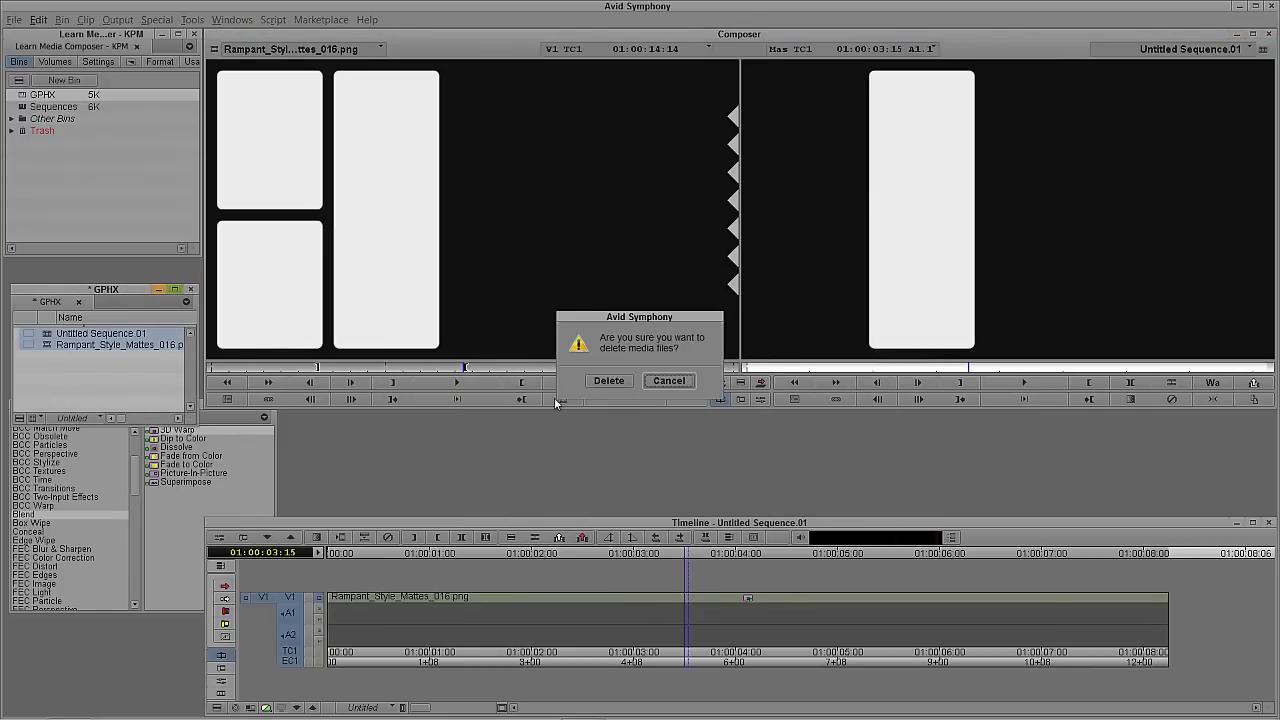
pyautogui.click(586, 381)
# Step: Start an import into the GPHX bin and select 1.jpg, 2.jpg and 3.jpg in Avid Projects > Learn Media Composer > GPHX on DATADRIVE1 (Y:)
pyautogui.rightClick(75, 352)
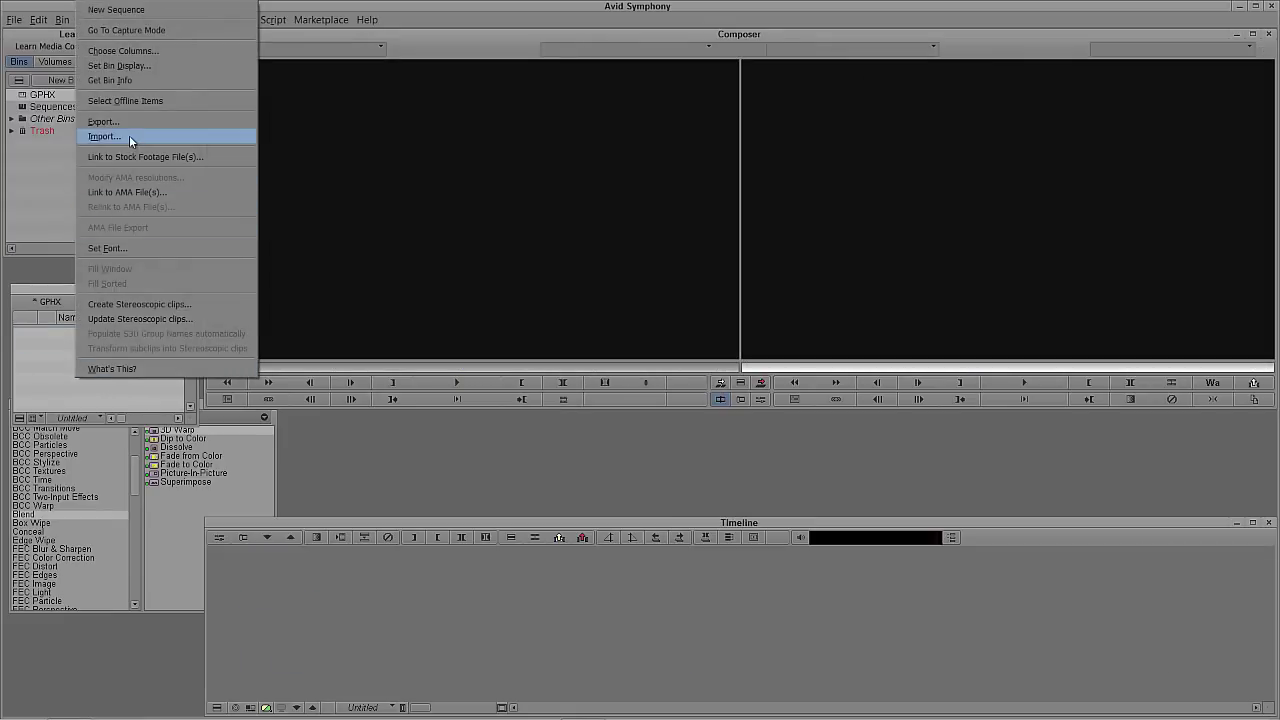
pyautogui.click(129, 135)
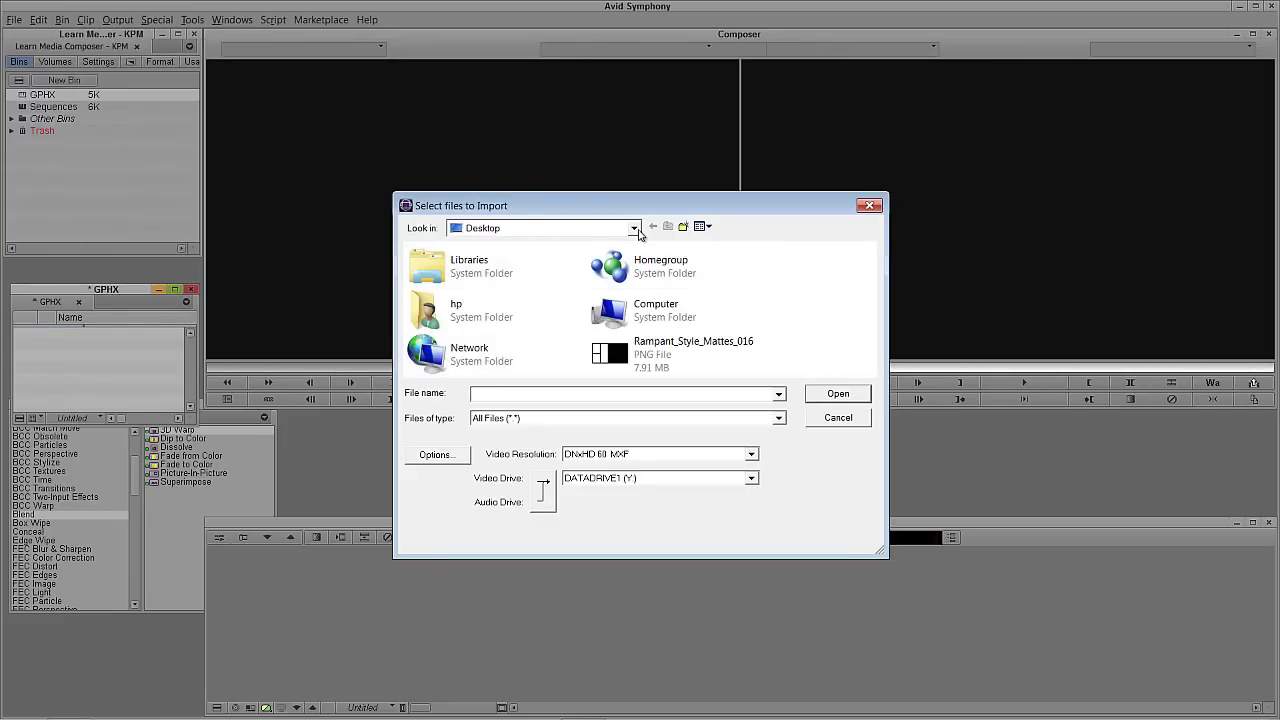
pyautogui.click(634, 229)
pyautogui.click(512, 391)
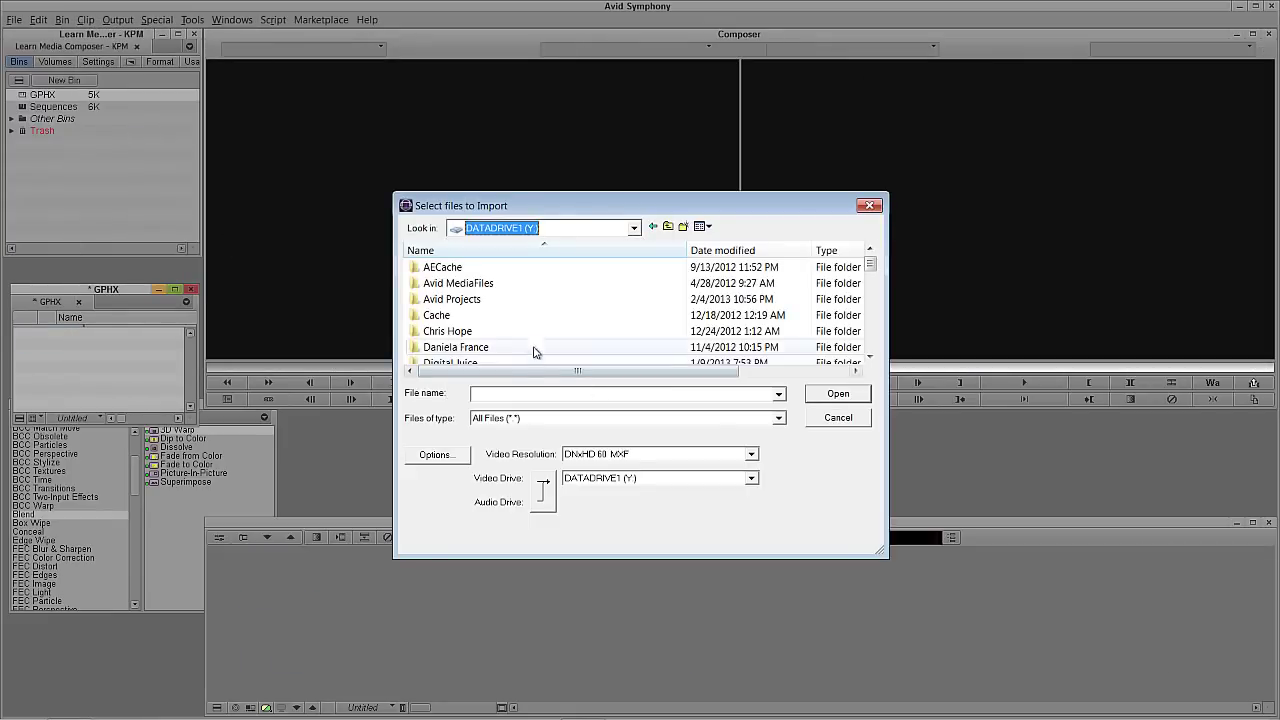
pyautogui.doubleClick(508, 300)
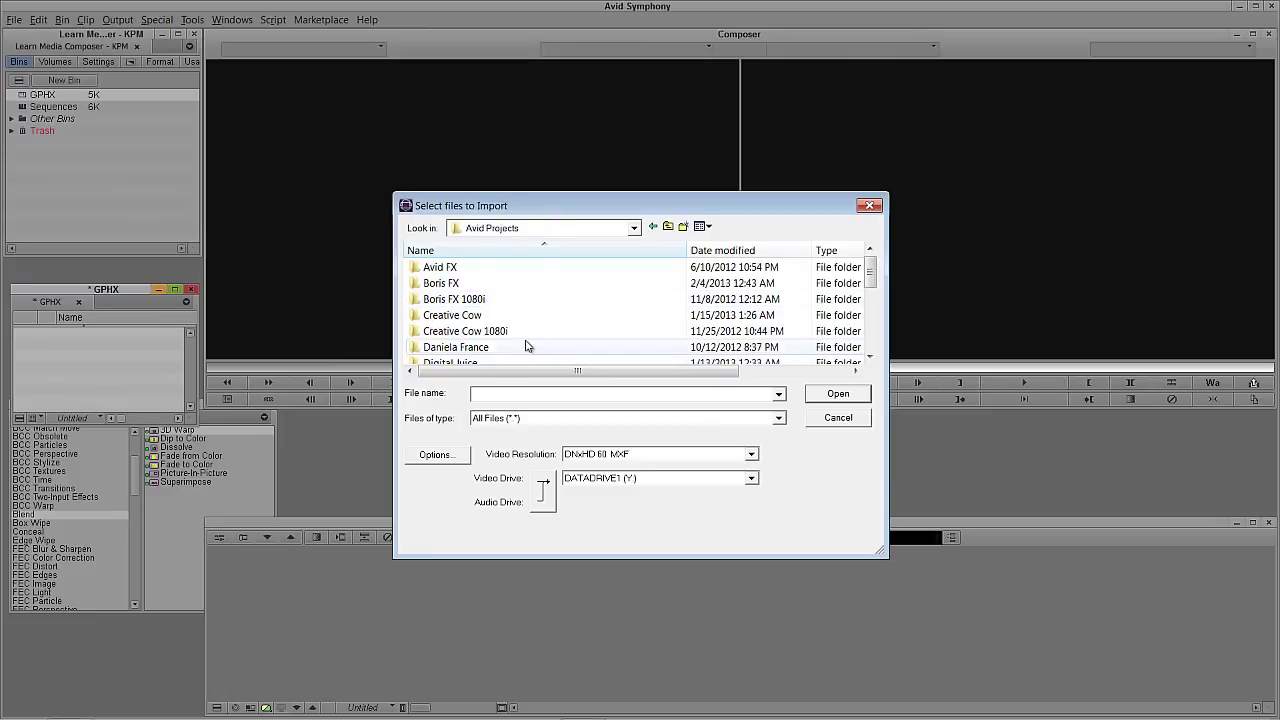
pyautogui.scroll(-3, 520, 335)
pyautogui.doubleClick(512, 299)
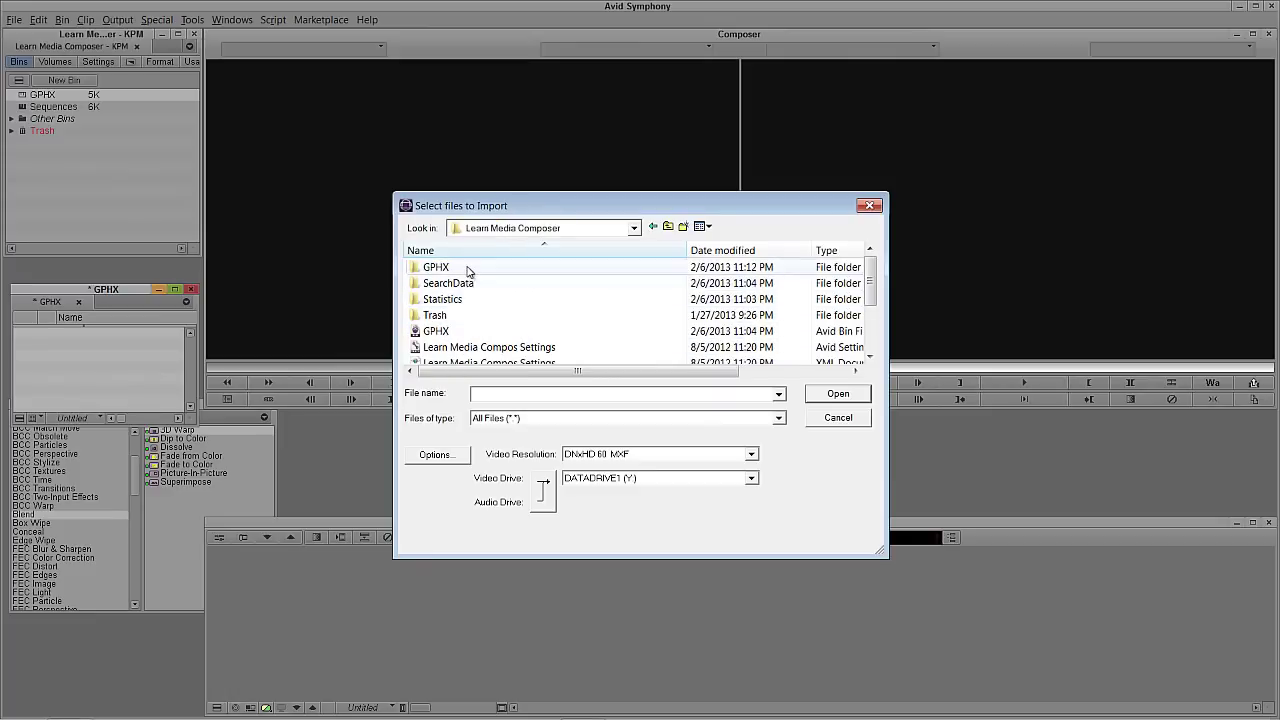
pyautogui.doubleClick(508, 267)
pyautogui.hotkey('ctrl', 'a')
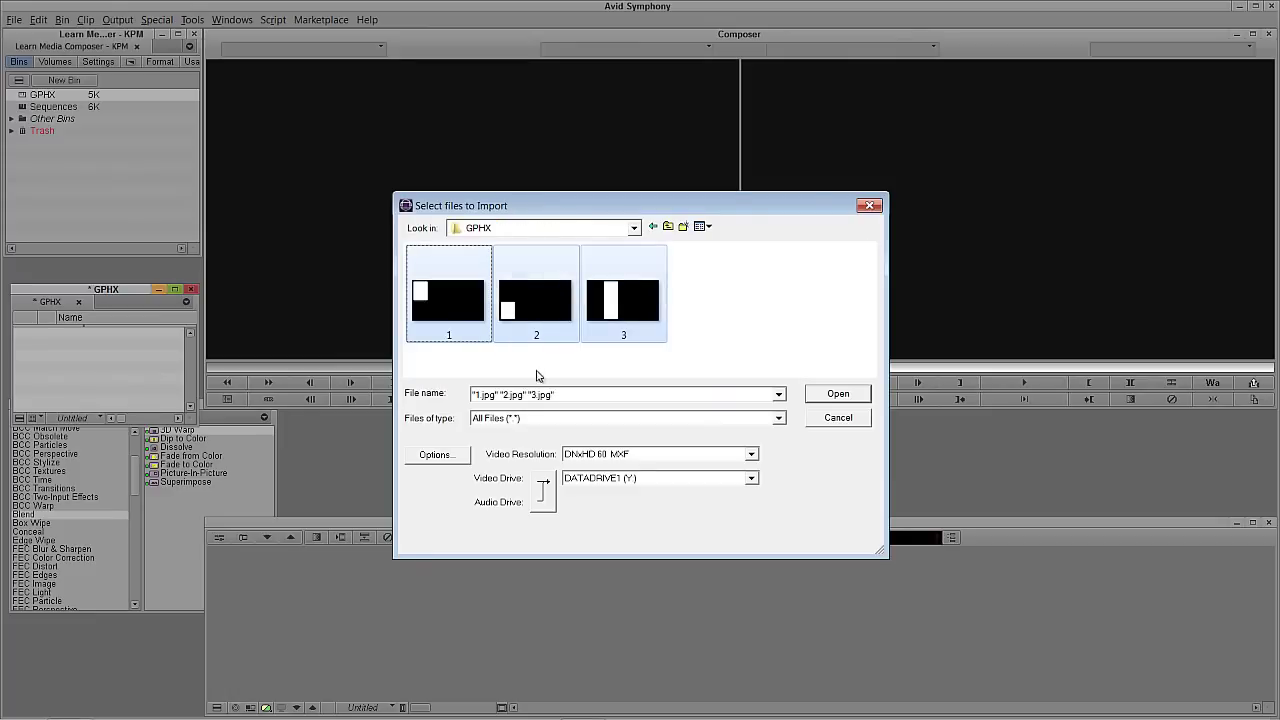
# Step: Set the import image size adjustment to Image sized for current format and import the three stills
pyautogui.click(438, 452)
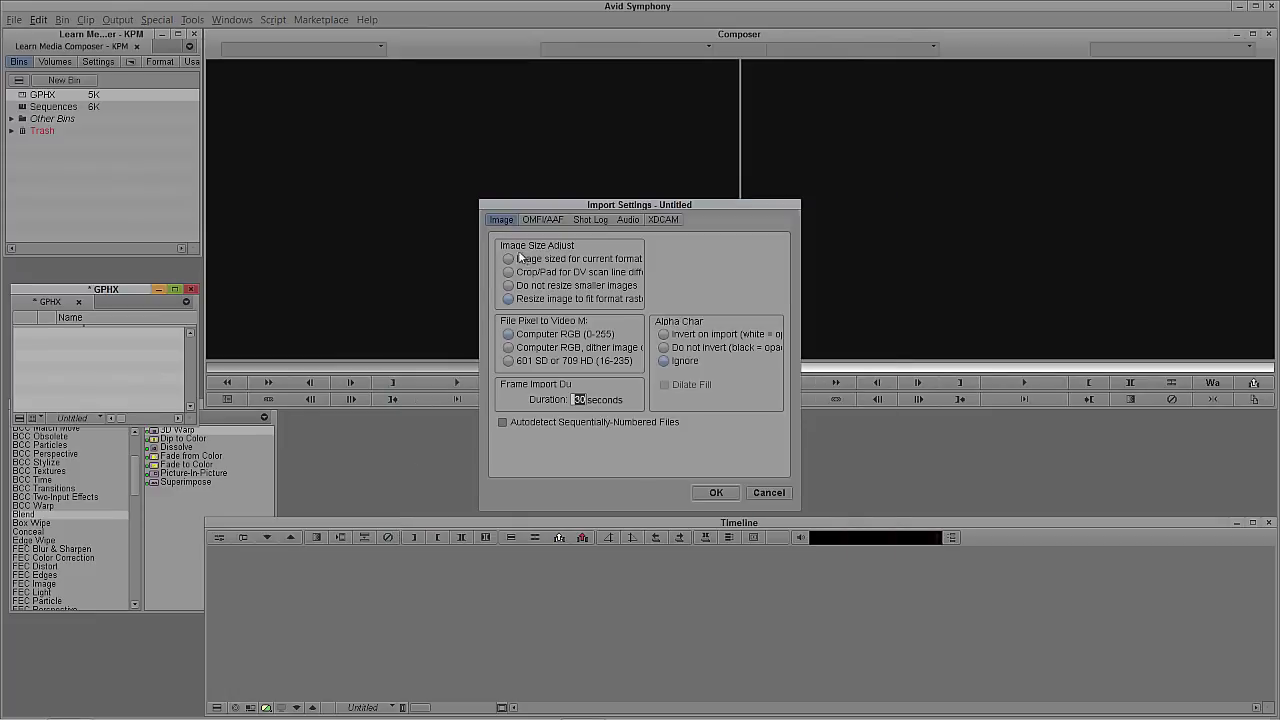
pyautogui.click(630, 258)
pyautogui.click(718, 494)
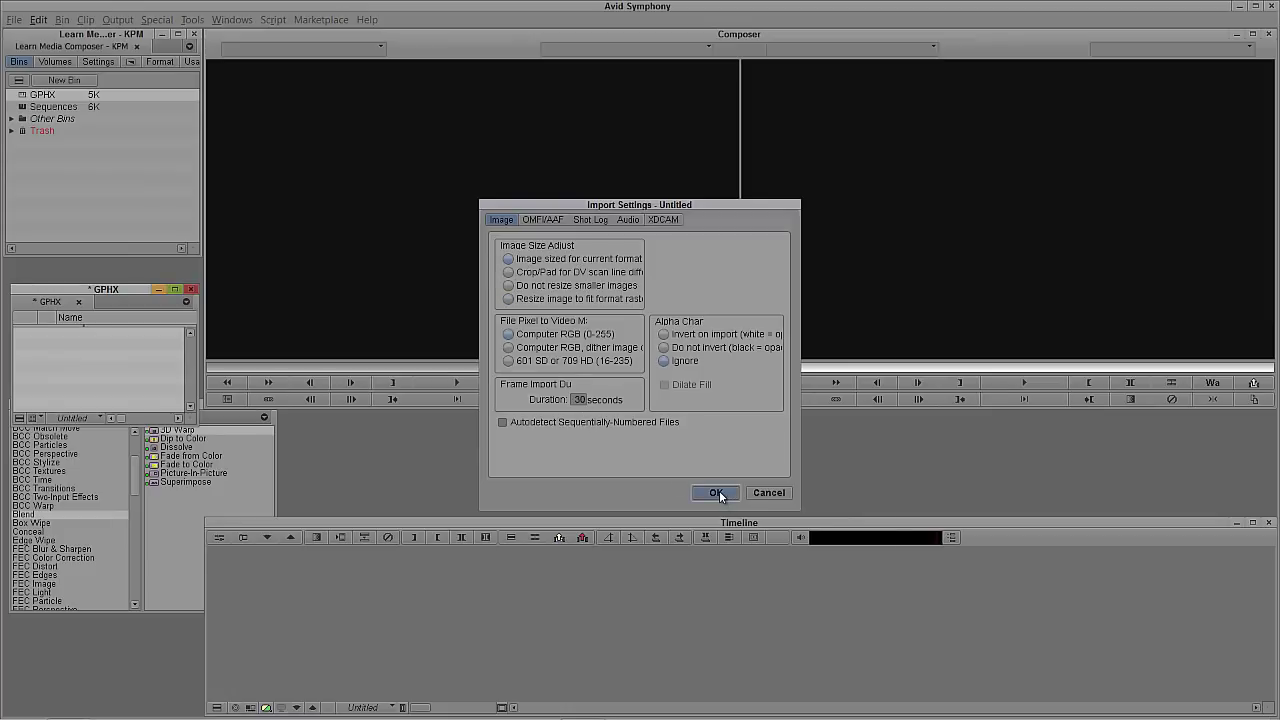
pyautogui.click(815, 398)
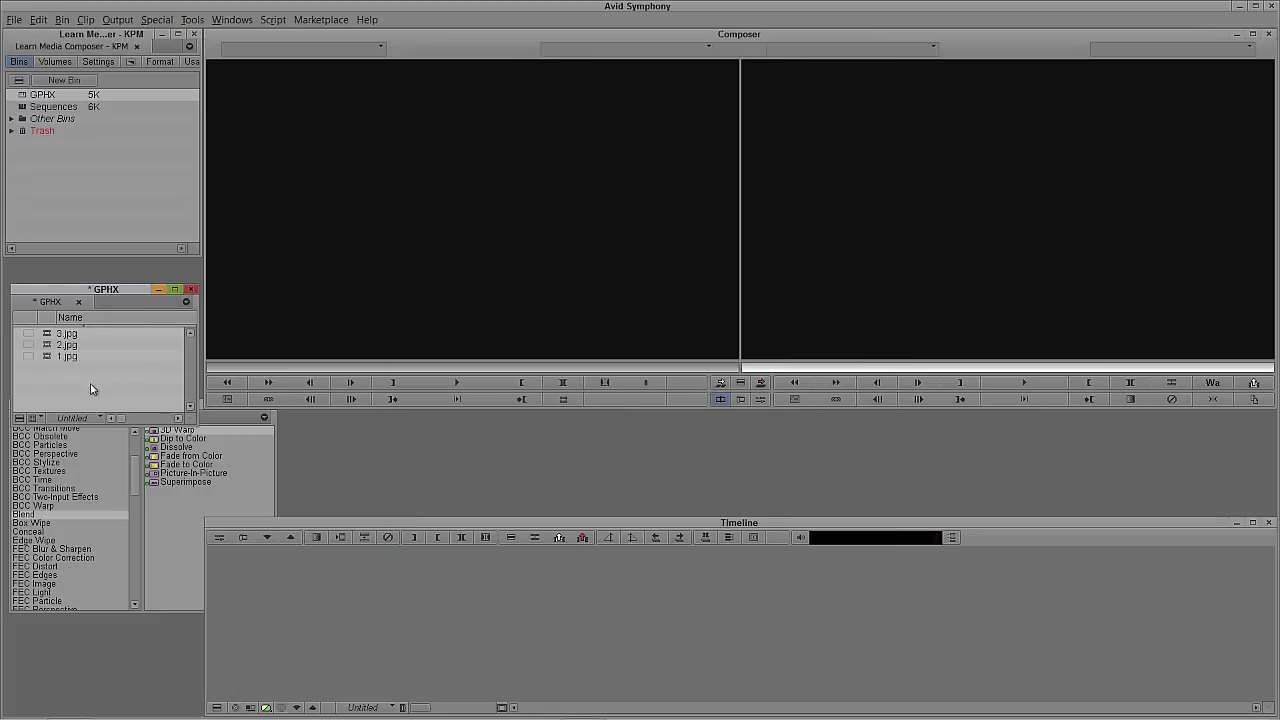
# Step: Load the imported clips 1.jpg, 2.jpg and 3.jpg one by one in the source monitor to check their boxes
pyautogui.doubleClick(46, 346)
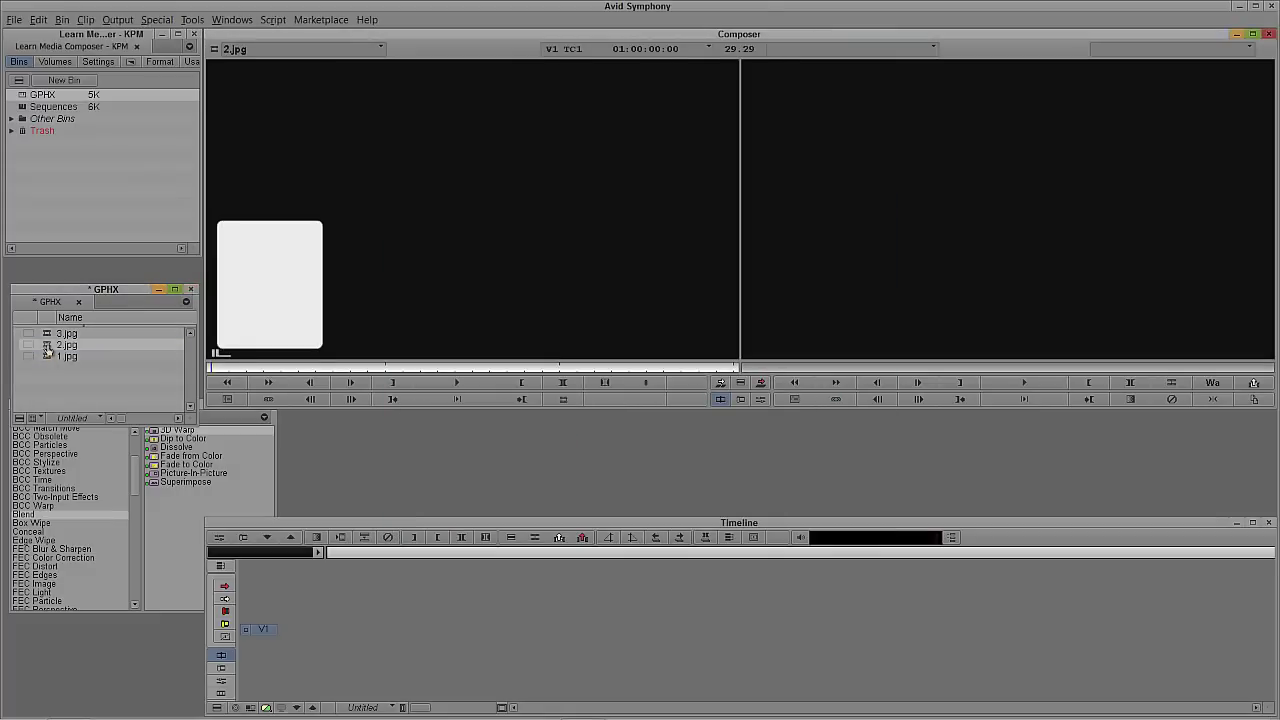
pyautogui.doubleClick(46, 333)
pyautogui.doubleClick(46, 357)
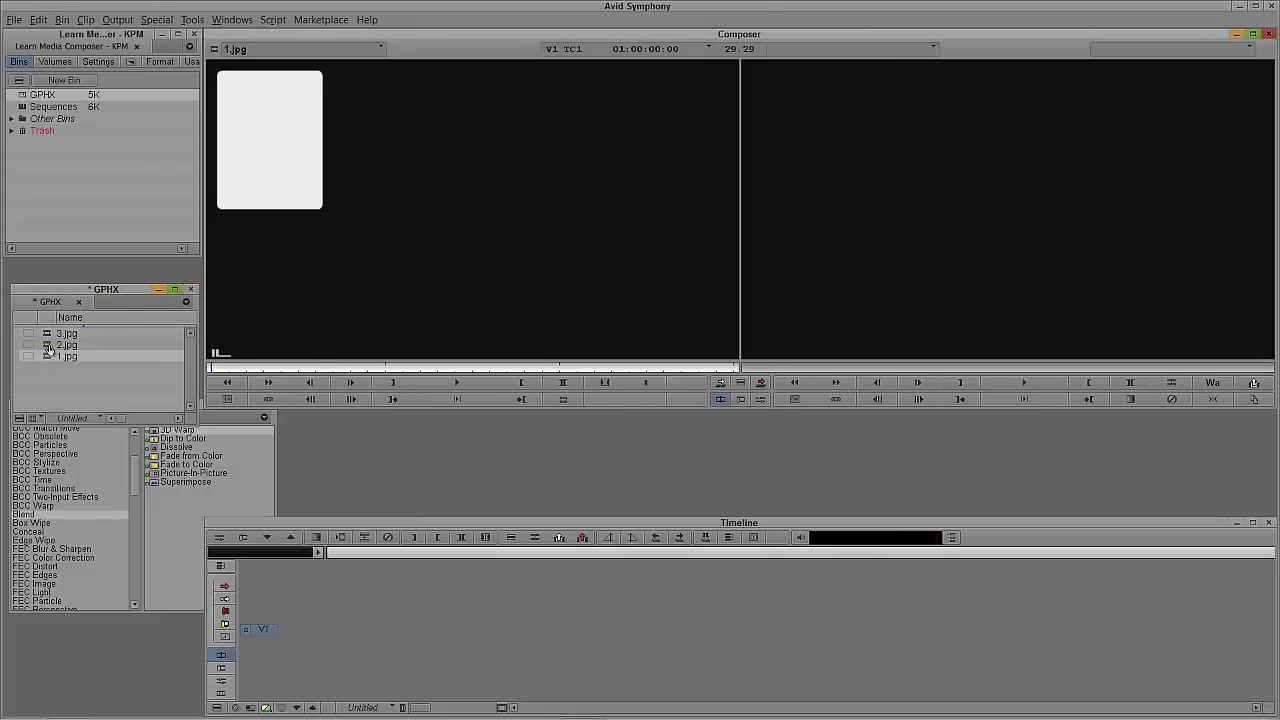
pyautogui.doubleClick(46, 345)
# Step: Open the Motocross bin from Other Bins and arrange its window below the GPHX bin
pyautogui.moveTo(102, 290); pyautogui.dragTo(95, 268)
pyautogui.click(107, 188)
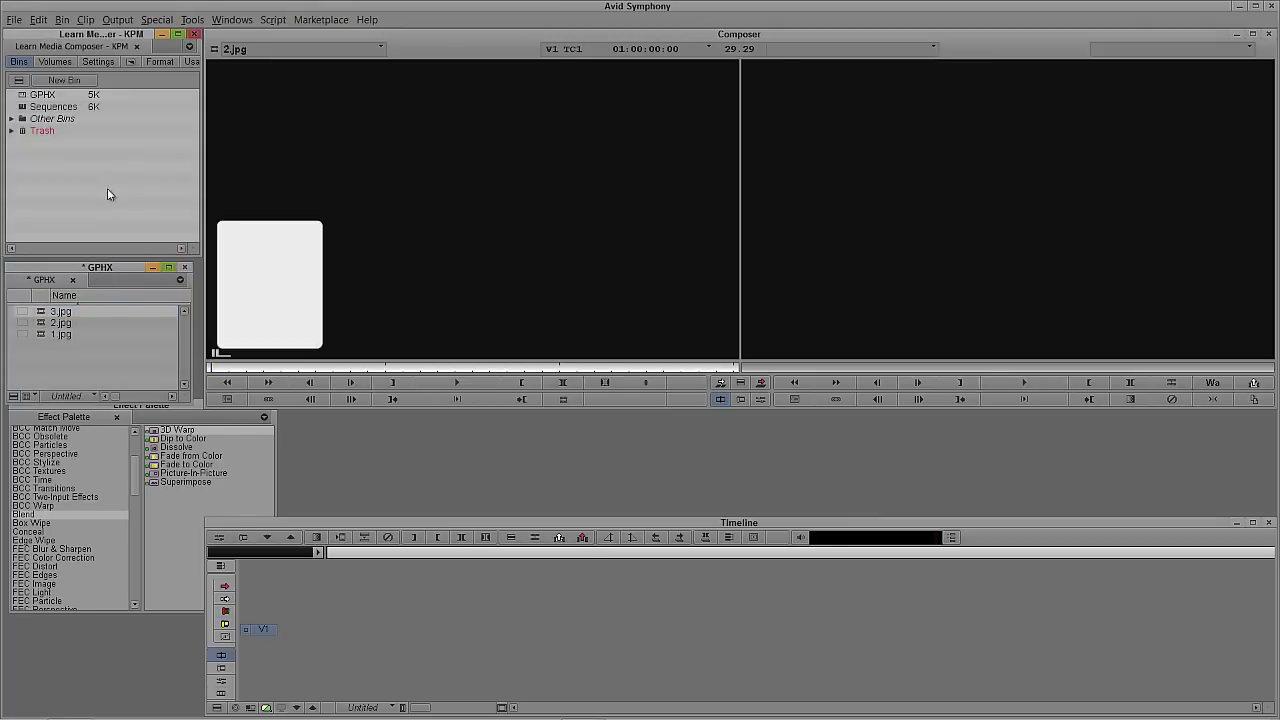
pyautogui.click(11, 118)
pyautogui.doubleClick(34, 156)
pyautogui.moveTo(92, 220); pyautogui.dragTo(99, 370)
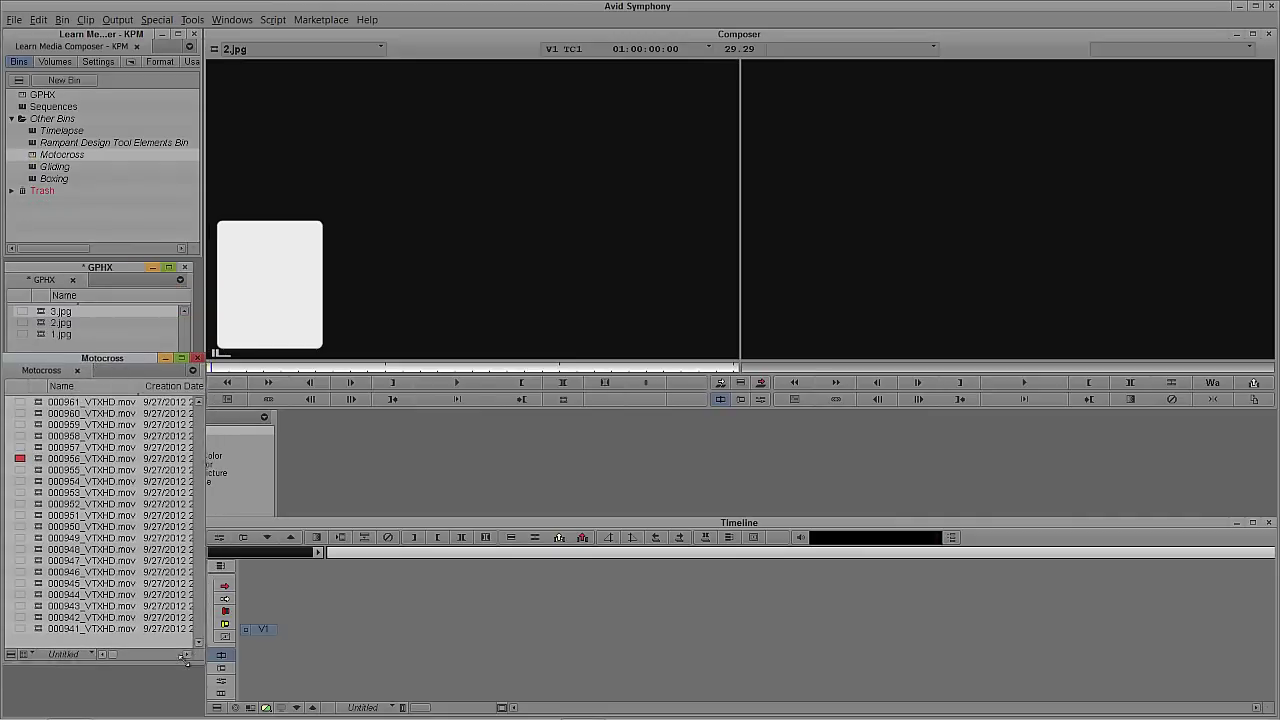
pyautogui.moveTo(185, 660); pyautogui.dragTo(172, 668)
# Step: Load 000952_VTXHD.mov from the Motocross bin and mark its out point at 01:00:09:21
pyautogui.doubleClick(90, 504)
pyautogui.moveTo(300, 372); pyautogui.dragTo(400, 383)
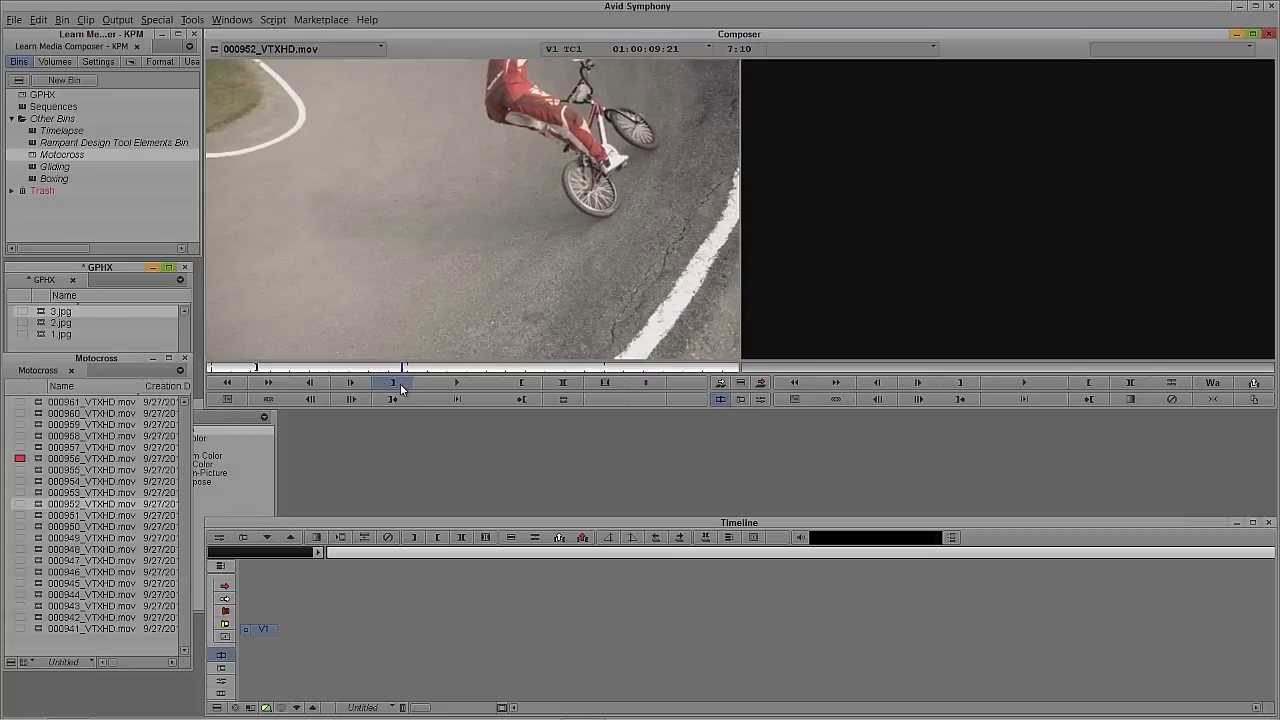
pyautogui.click(400, 383)
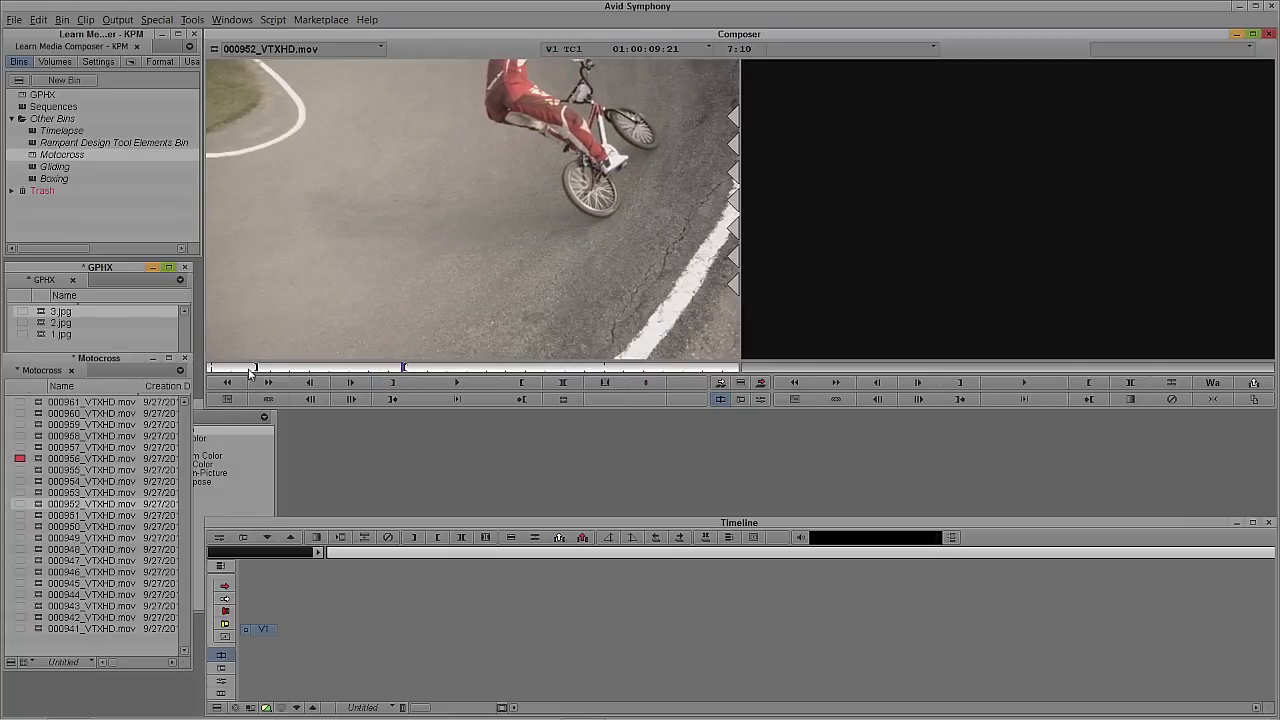
# Step: Open the Sequences bin and edit the marked motocross clip into a new sequence stored in that bin
pyautogui.press('v')
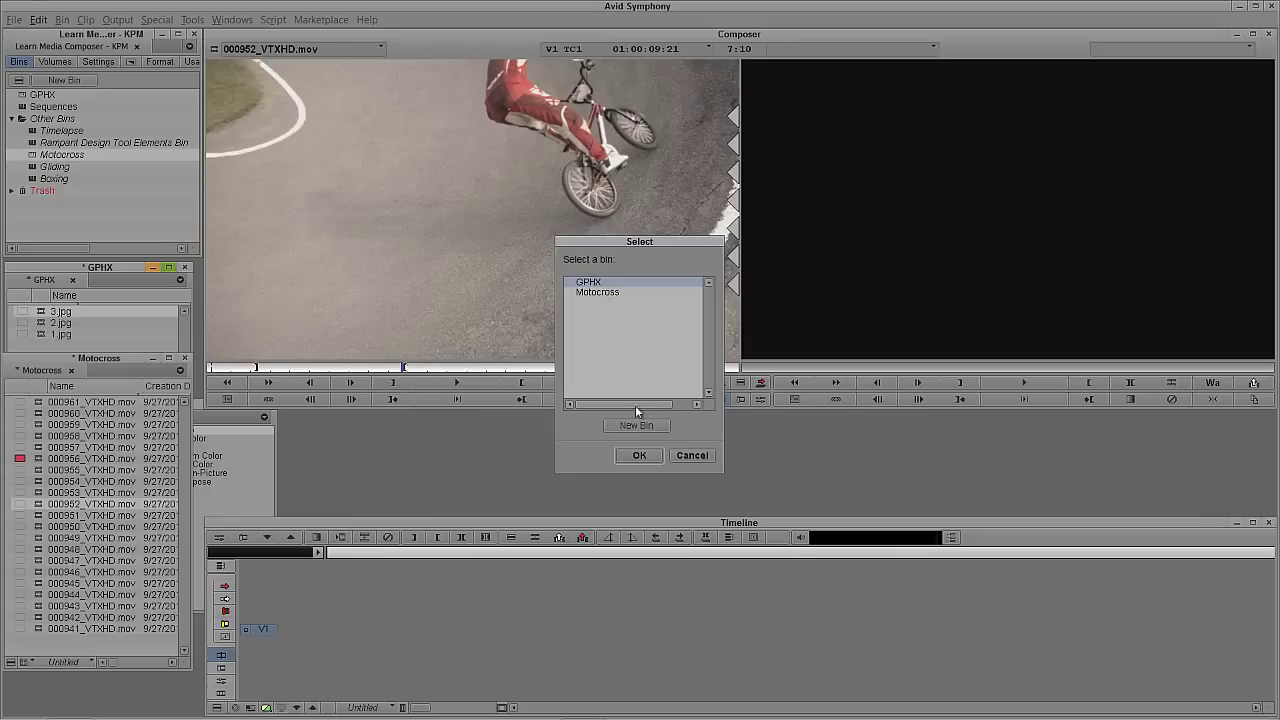
pyautogui.click(682, 455)
pyautogui.doubleClick(24, 107)
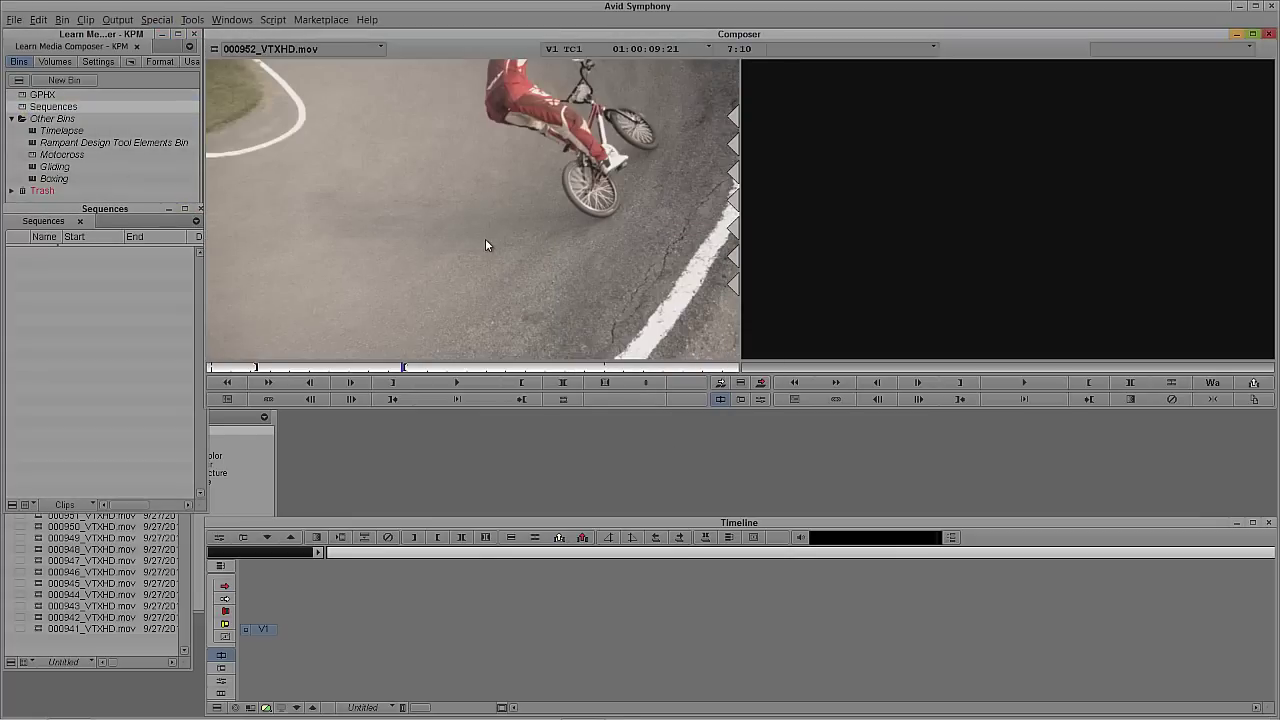
pyautogui.press('v')
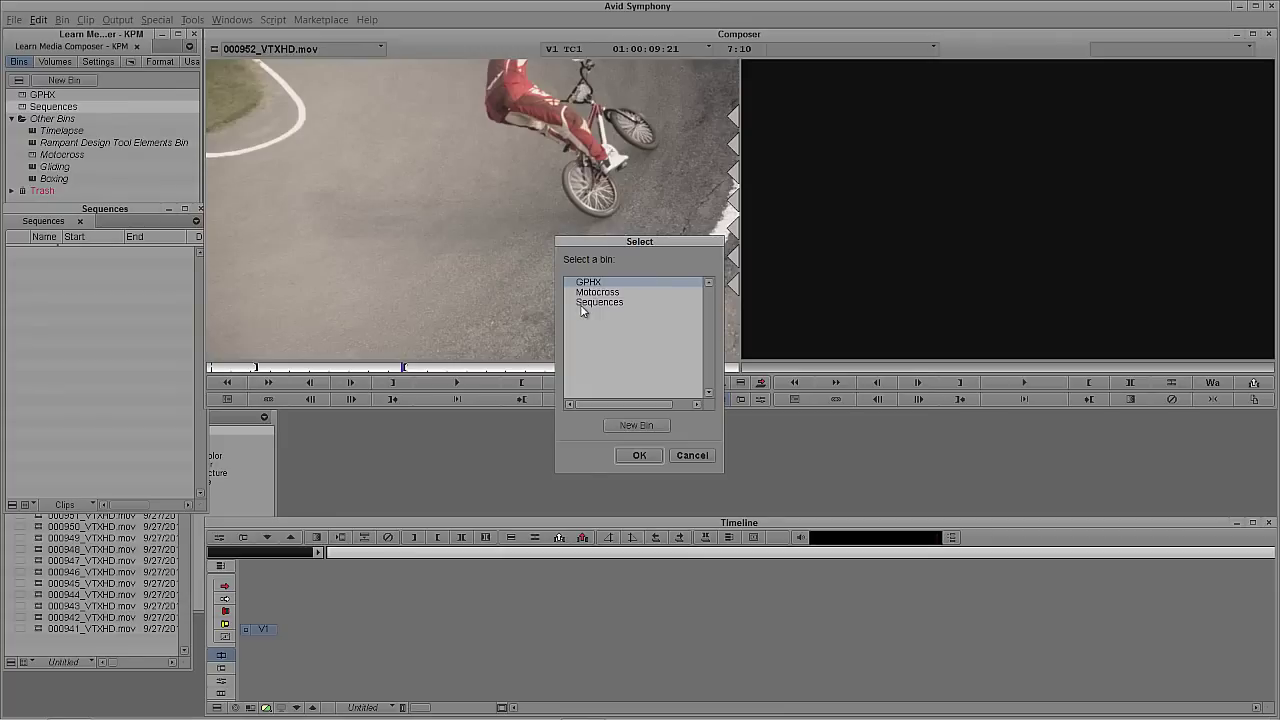
pyautogui.click(594, 303)
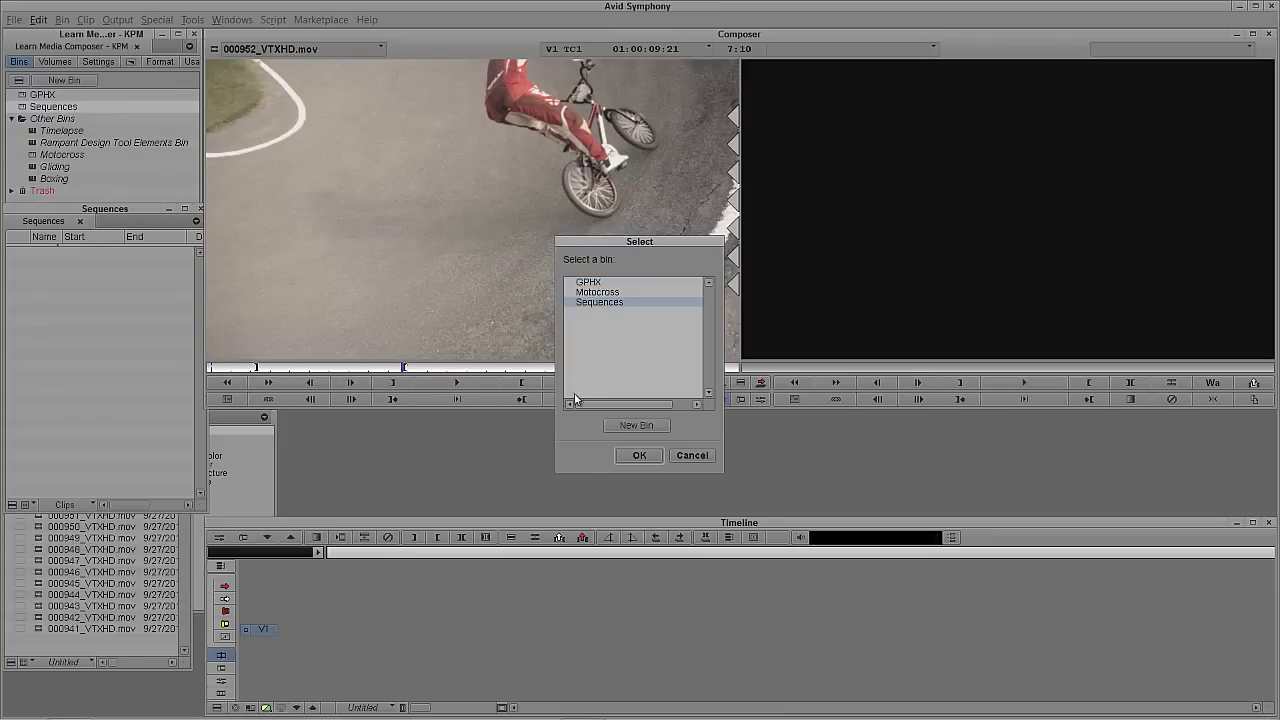
pyautogui.click(640, 455)
pyautogui.moveTo(648, 586); pyautogui.dragTo(326, 553)
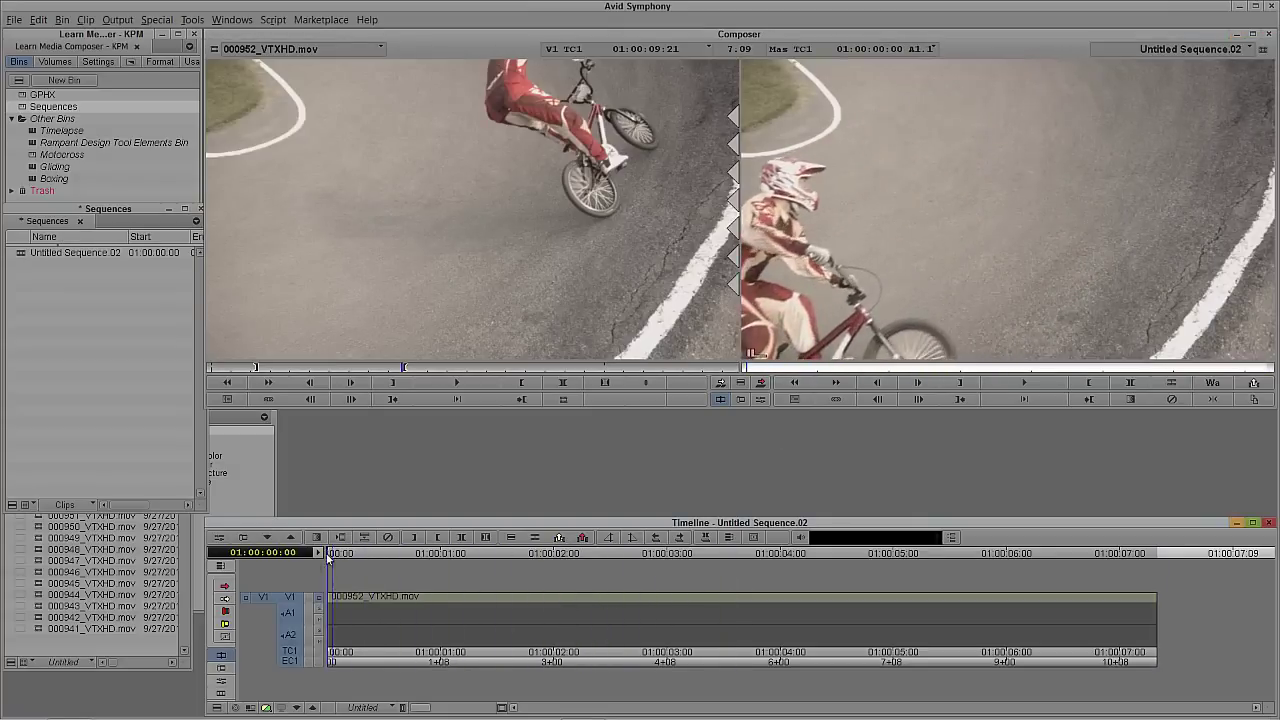
# Step: Move the Sequences bin window below the GPHX bin and load 1.jpg into the source monitor
pyautogui.click(85, 477)
pyautogui.moveTo(136, 209); pyautogui.dragTo(129, 437)
pyautogui.moveTo(38, 334); pyautogui.dragTo(466, 246)
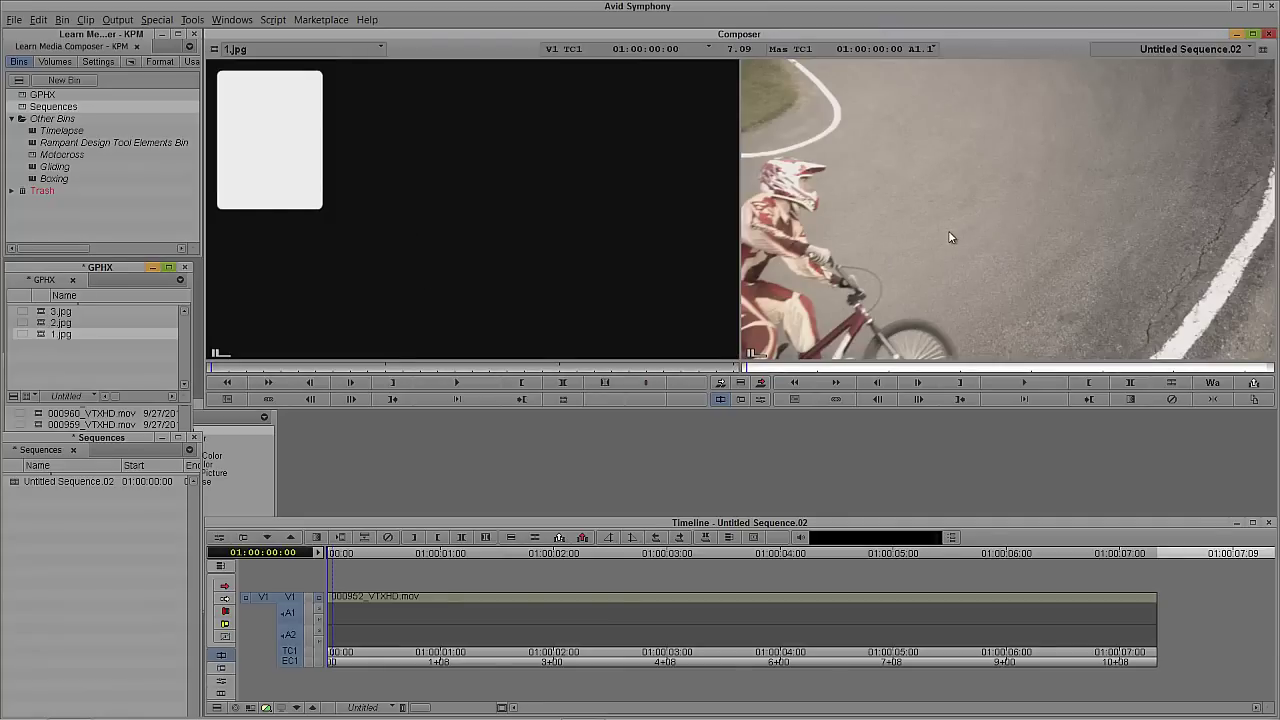
# Step: Add video track V2 and overwrite 1.jpg onto it above the whole motocross clip, starting about five seconds into the still
pyautogui.hotkey('ctrl', 'y')
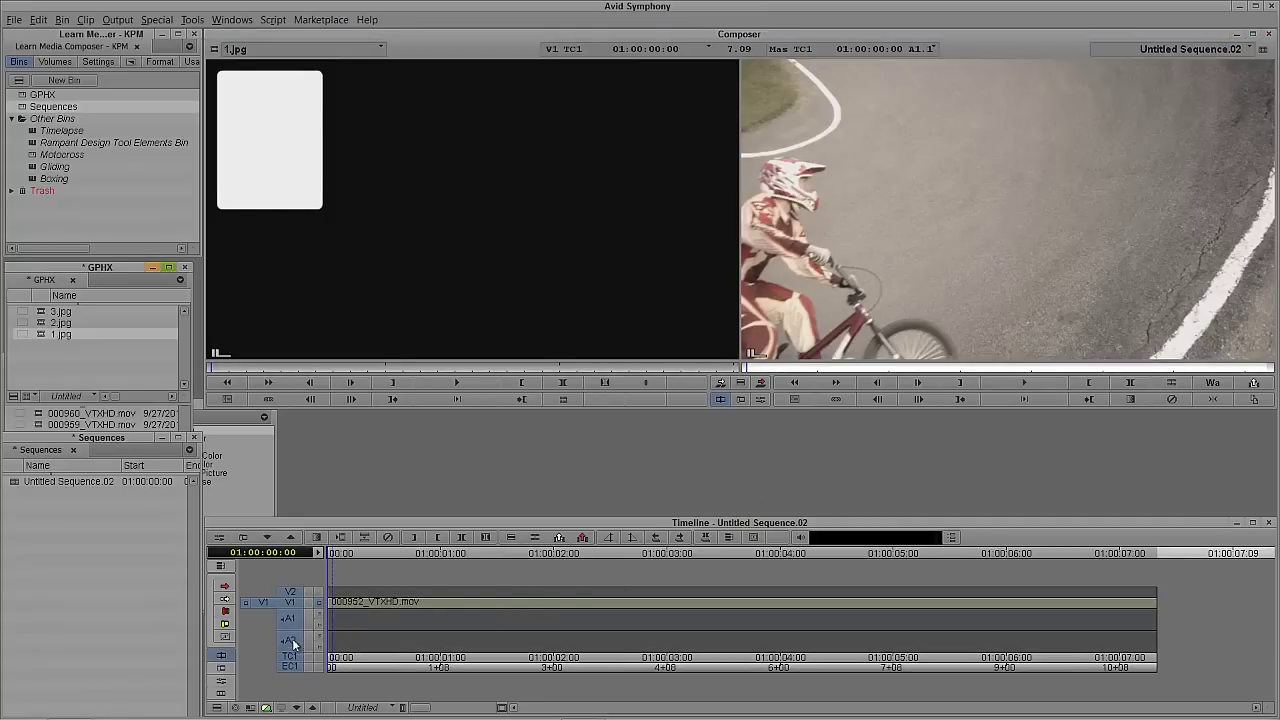
pyautogui.moveTo(263, 601); pyautogui.dragTo(290, 592)
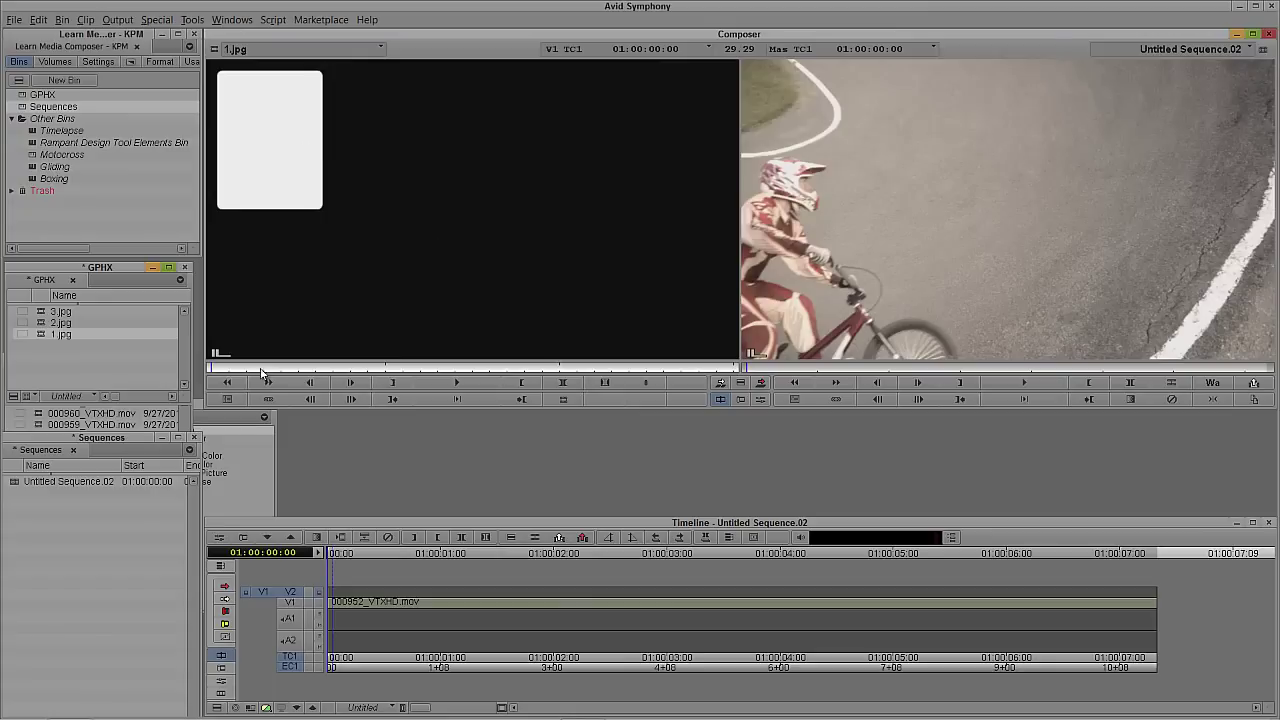
pyautogui.click(301, 368)
pyautogui.click(393, 383)
pyautogui.click(816, 289)
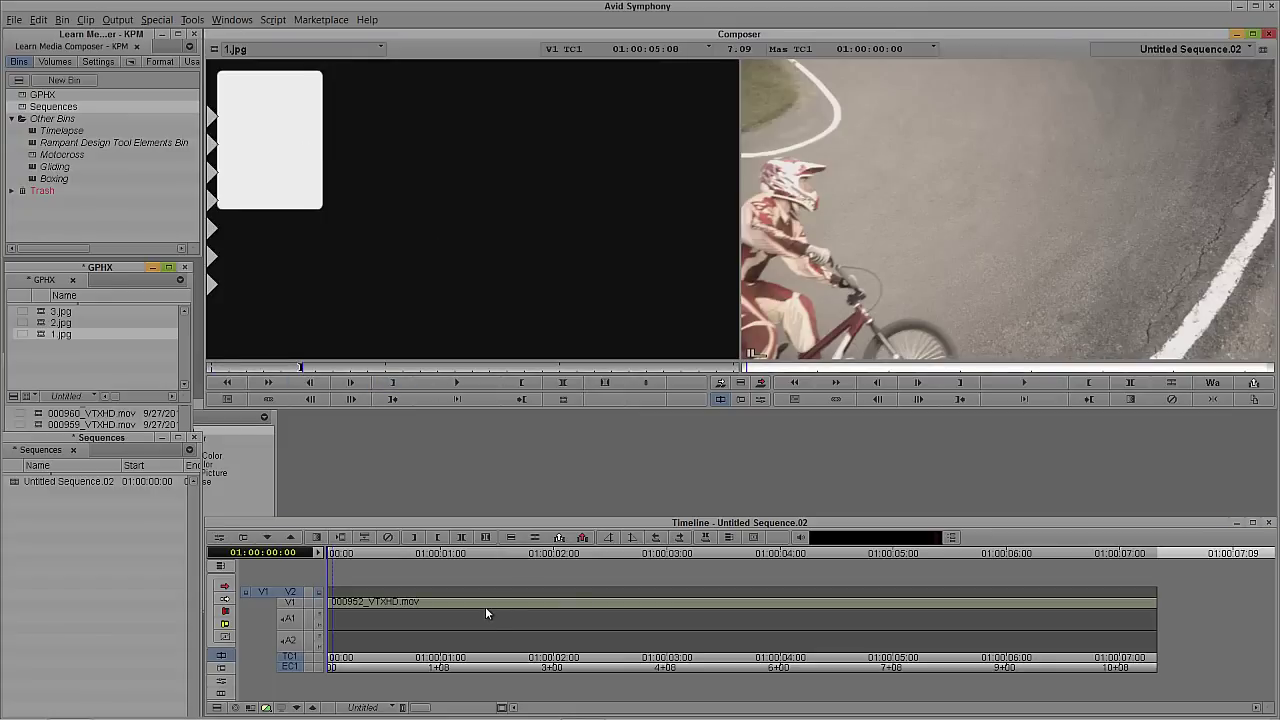
pyautogui.press('b')
pyautogui.moveTo(584, 604); pyautogui.dragTo(507, 610)
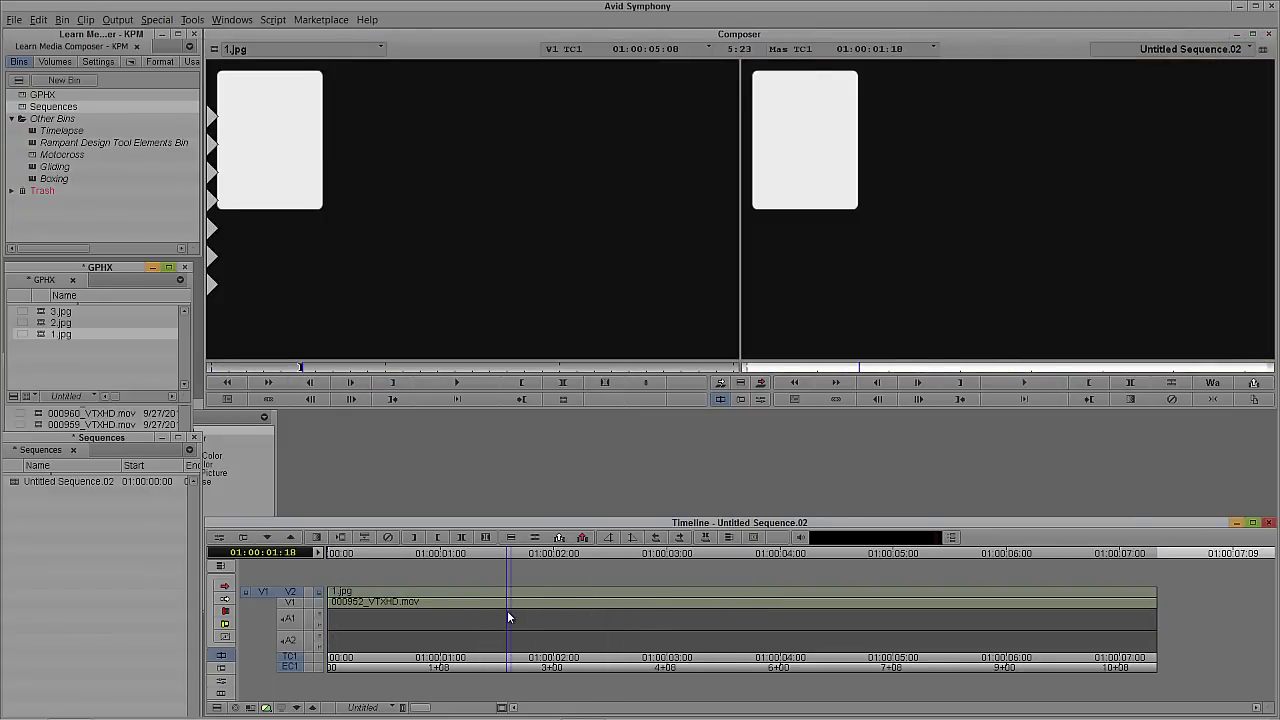
# Step: Apply the Matte Key effect from the Key category to 1.jpg on V2 and turn on Invert Key
pyautogui.hotkey('ctrl', '8')
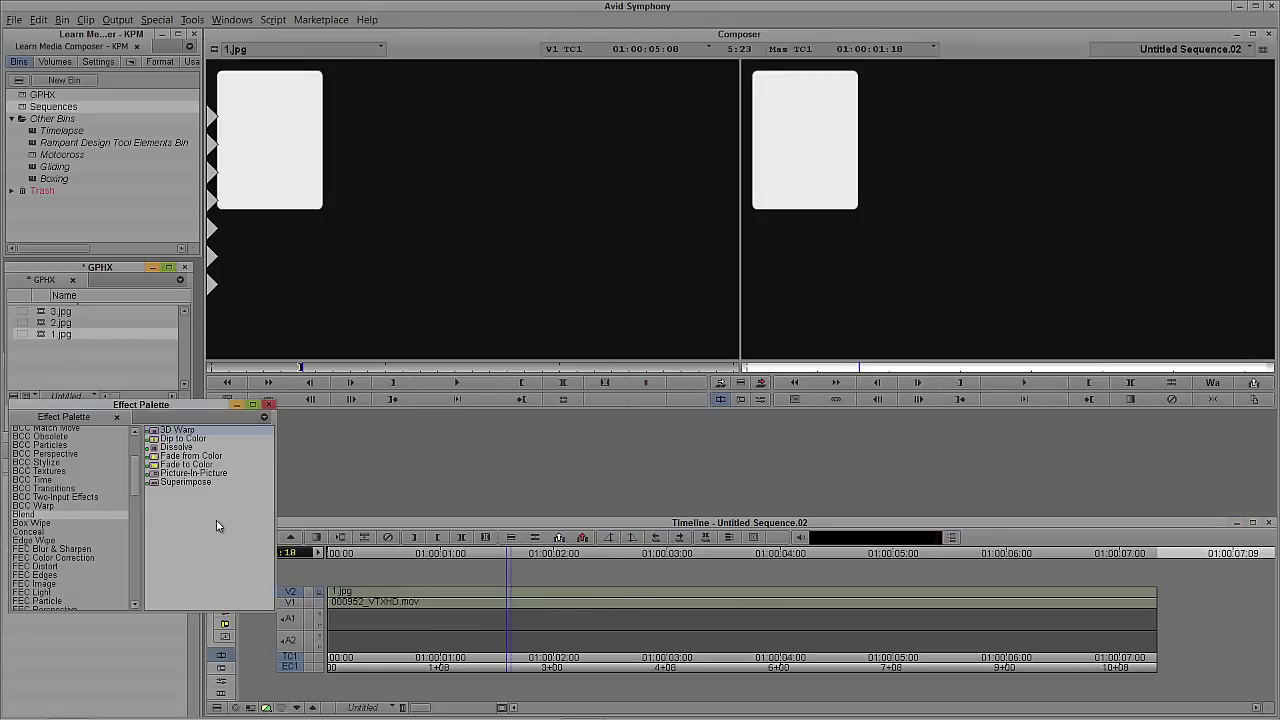
pyautogui.moveTo(135, 480); pyautogui.dragTo(140, 517)
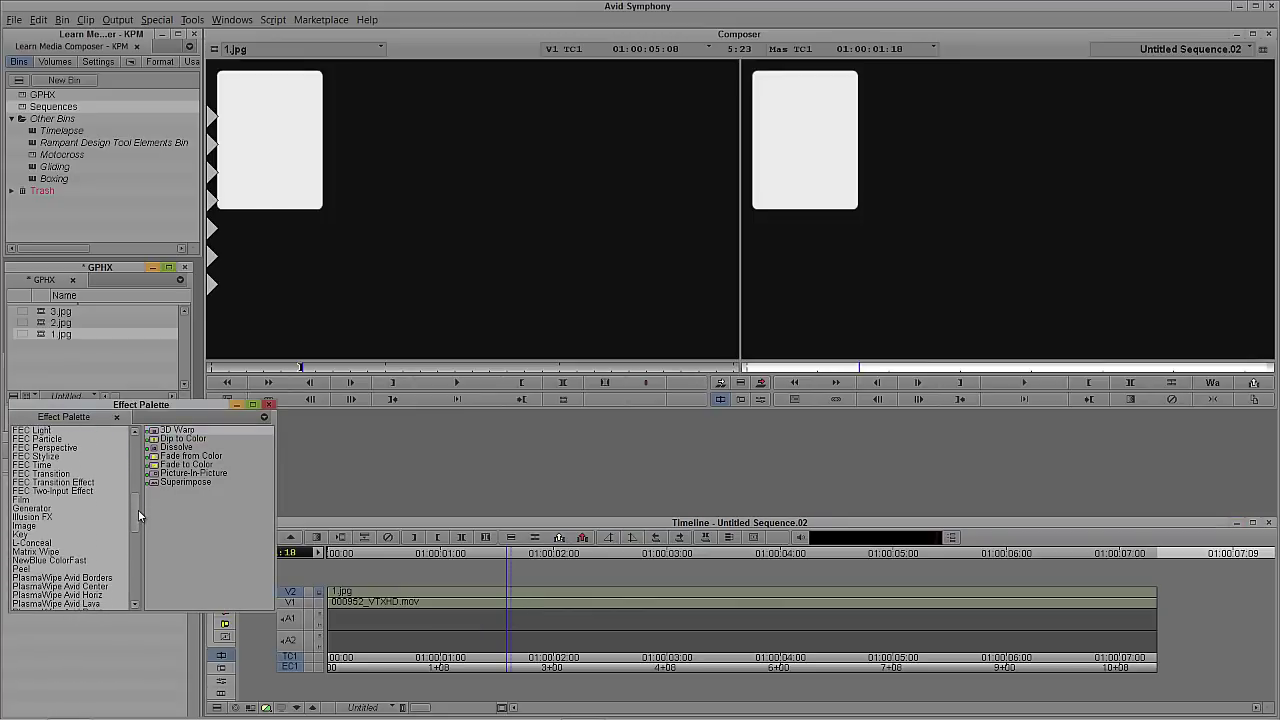
pyautogui.click(47, 537)
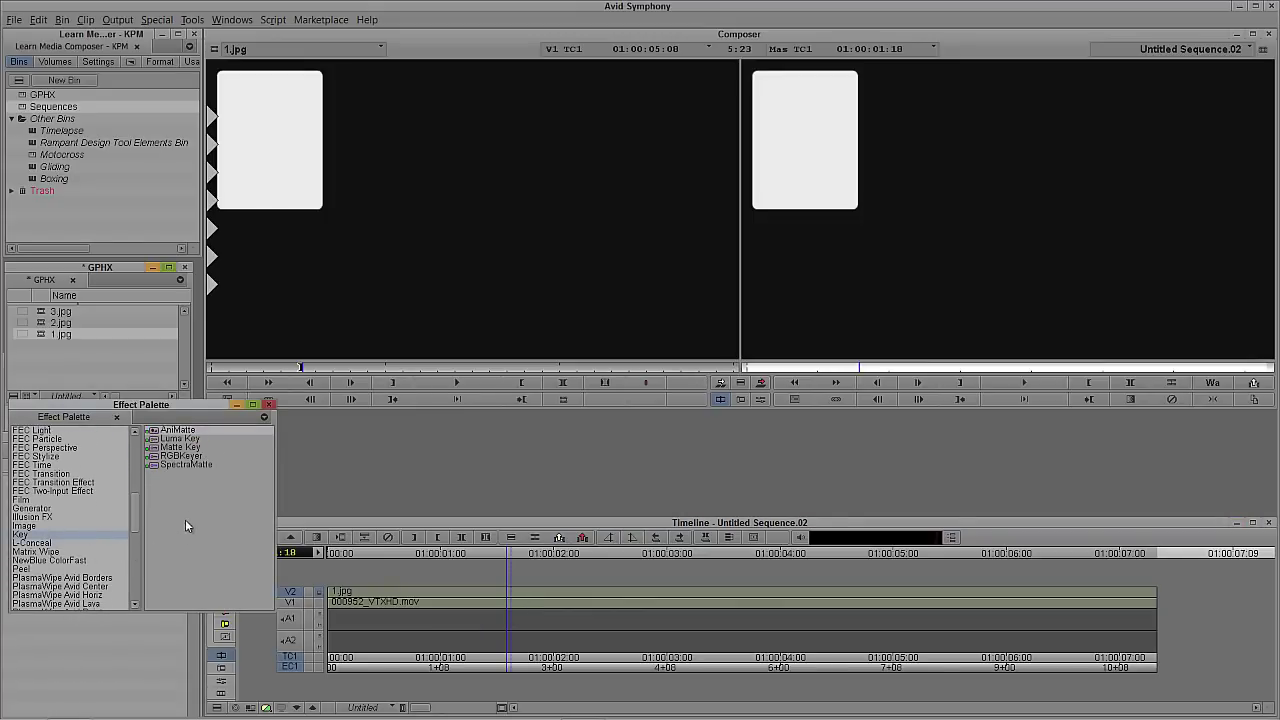
pyautogui.click(160, 447)
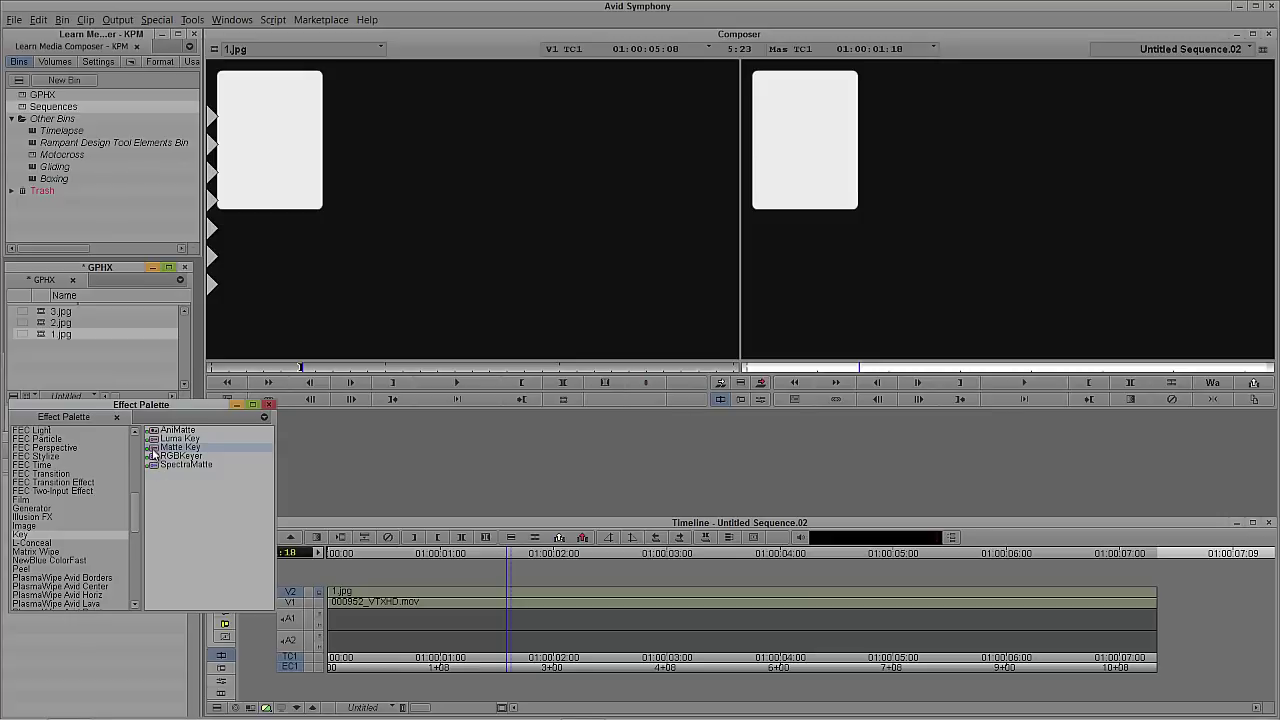
pyautogui.click(485, 592)
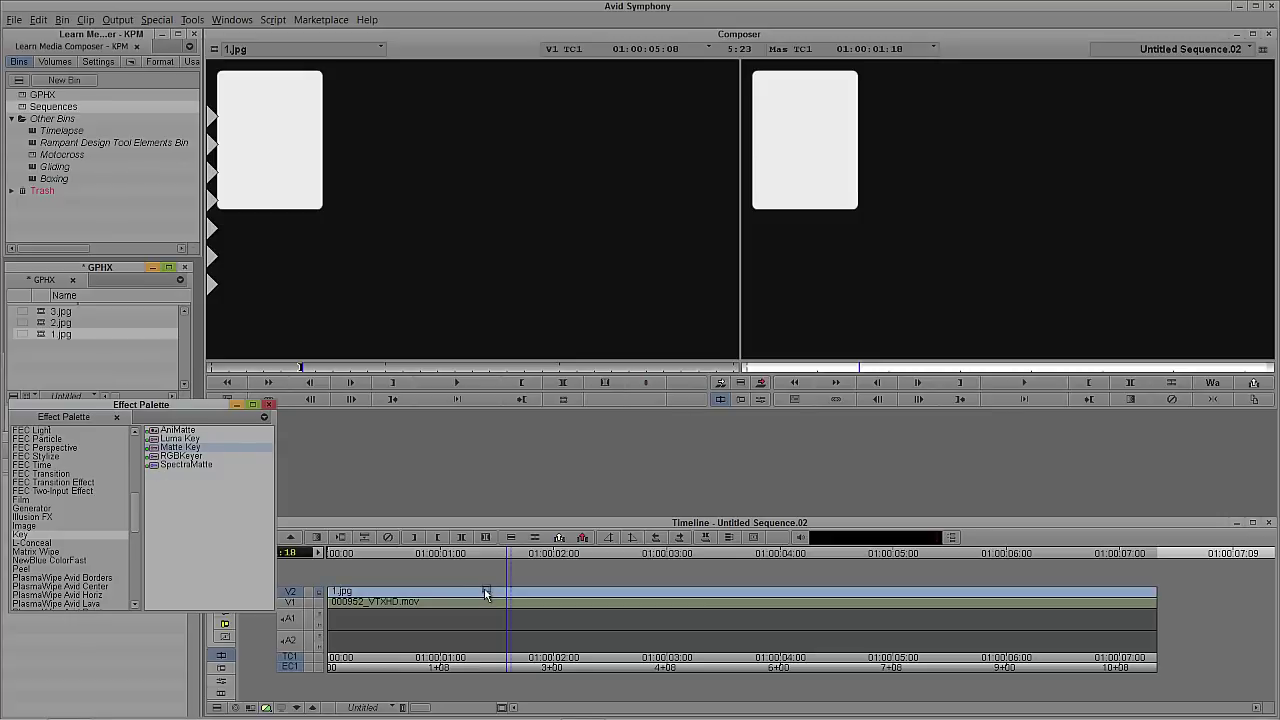
pyautogui.moveTo(485, 590); pyautogui.dragTo(485, 590)
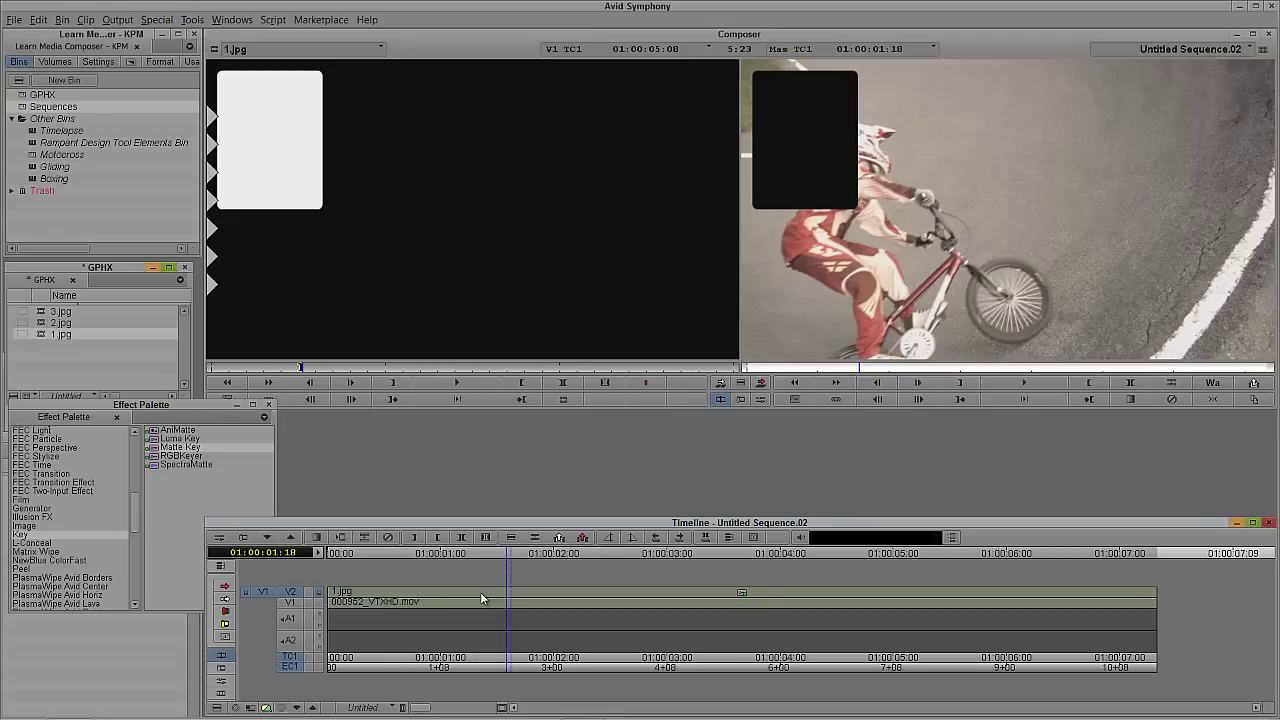
pyautogui.press('F7')
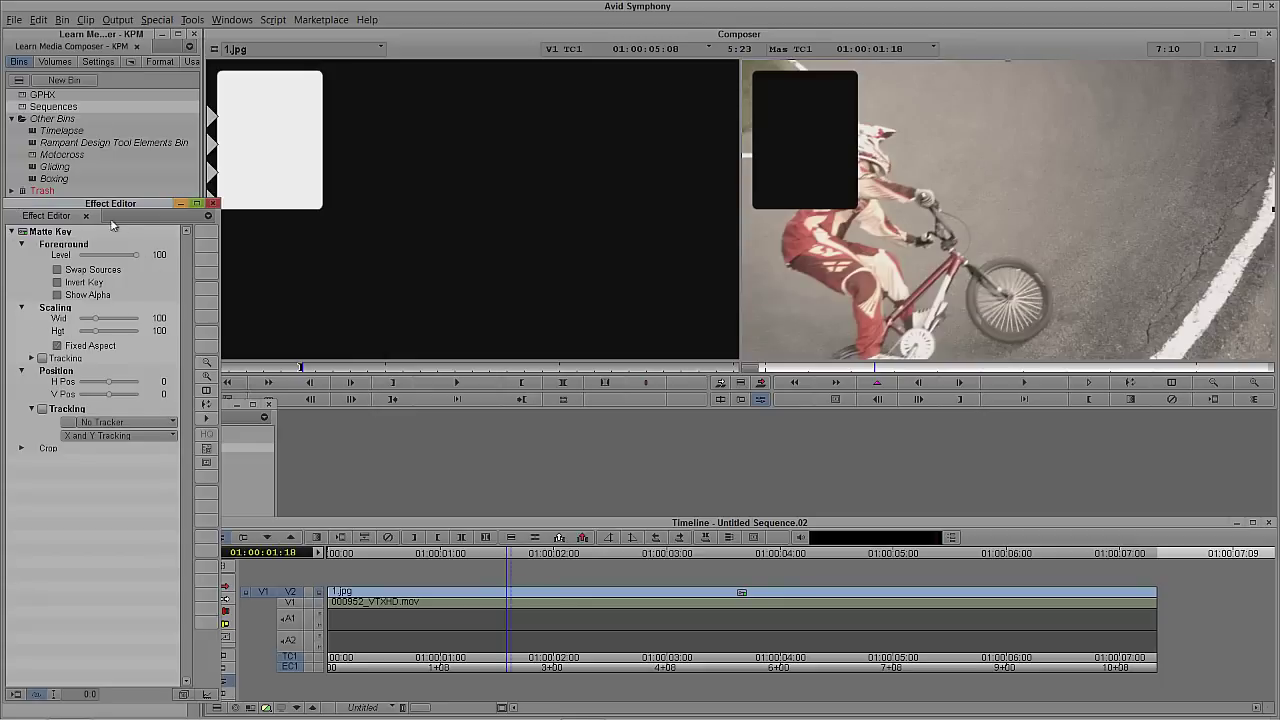
pyautogui.click(57, 283)
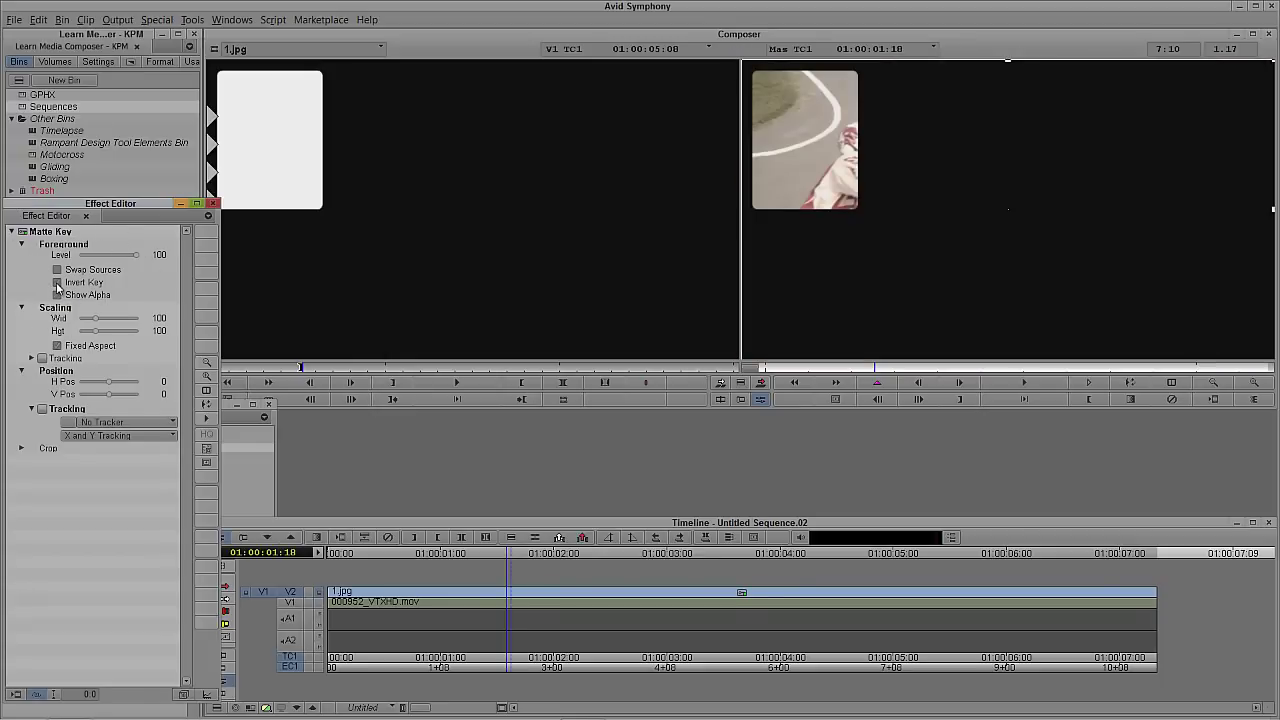
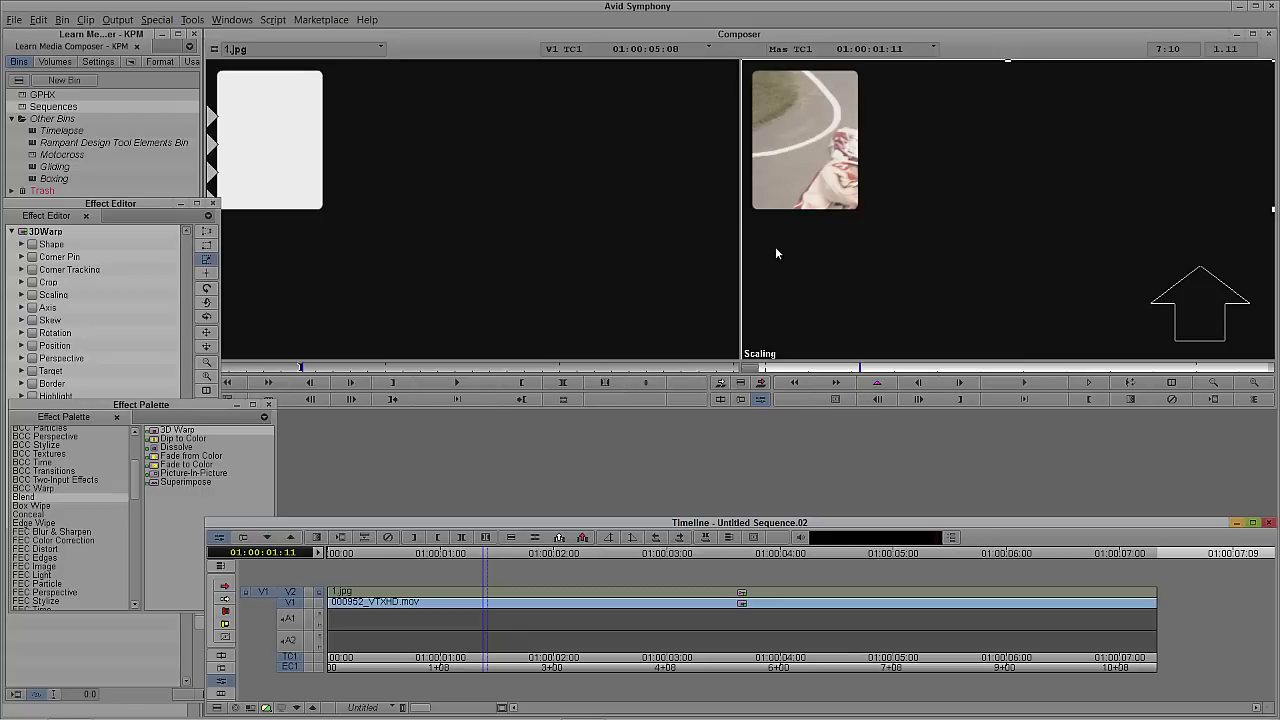
# Step: Scale down and reposition the 3D Warp picture on V1 so the rider fits within the matte box
pyautogui.click(102, 206)
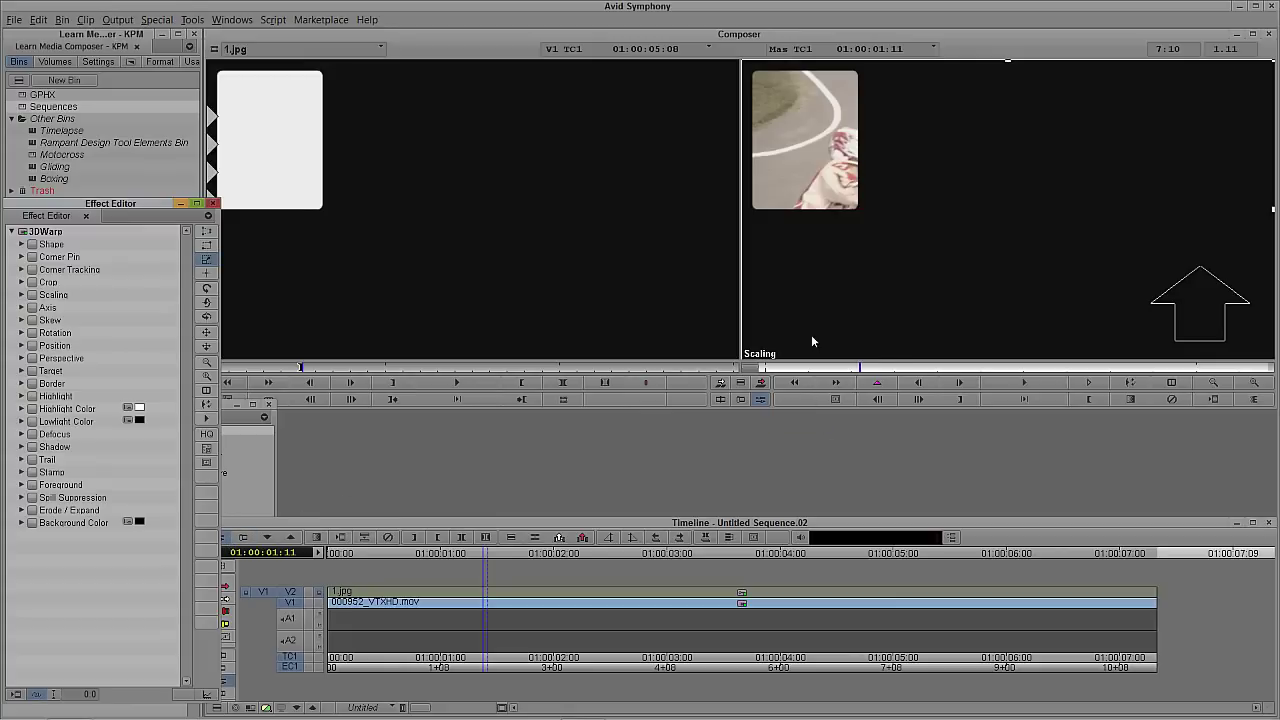
pyautogui.moveTo(1273, 65); pyautogui.dragTo(957, 171)
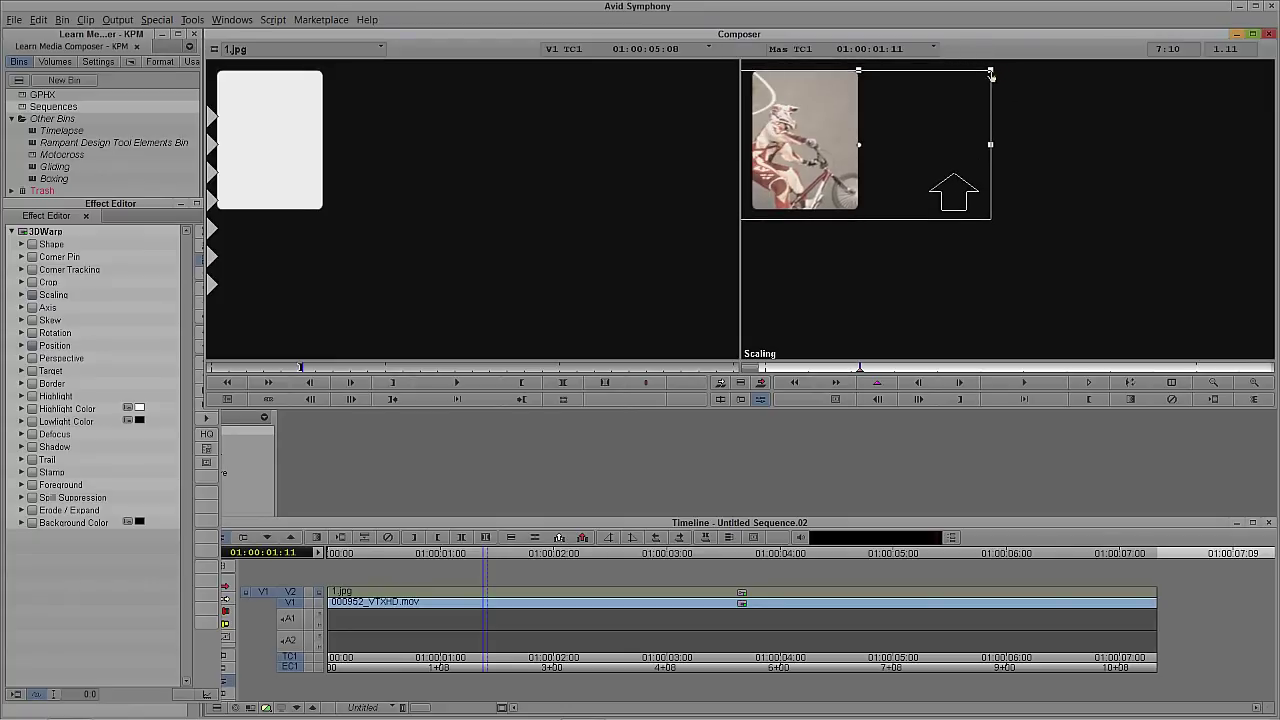
pyautogui.moveTo(991, 75); pyautogui.dragTo(976, 148)
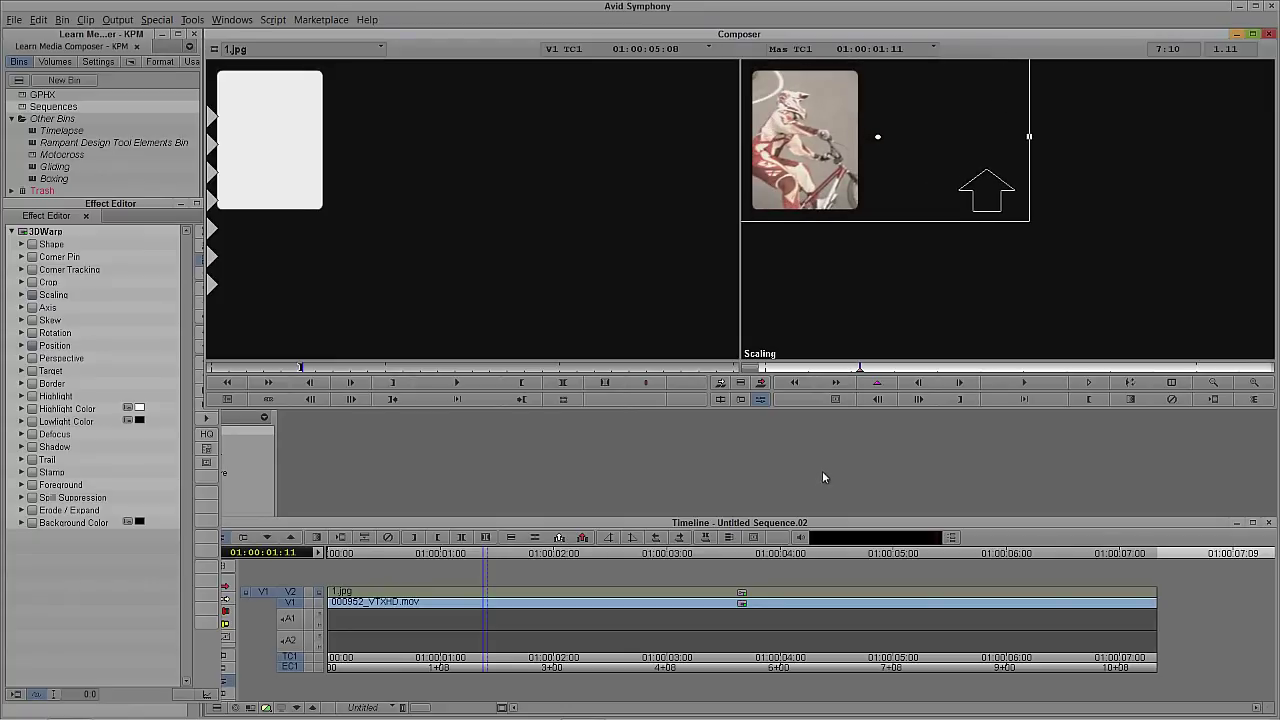
pyautogui.moveTo(486, 600); pyautogui.dragTo(936, 604)
pyautogui.moveTo(396, 603); pyautogui.dragTo(283, 605)
# Step: Turn off V2 monitoring, match frame to the source of the V1 clip and mark an earlier in point at 01:00:00:13
pyautogui.click(298, 594)
pyautogui.press('n')
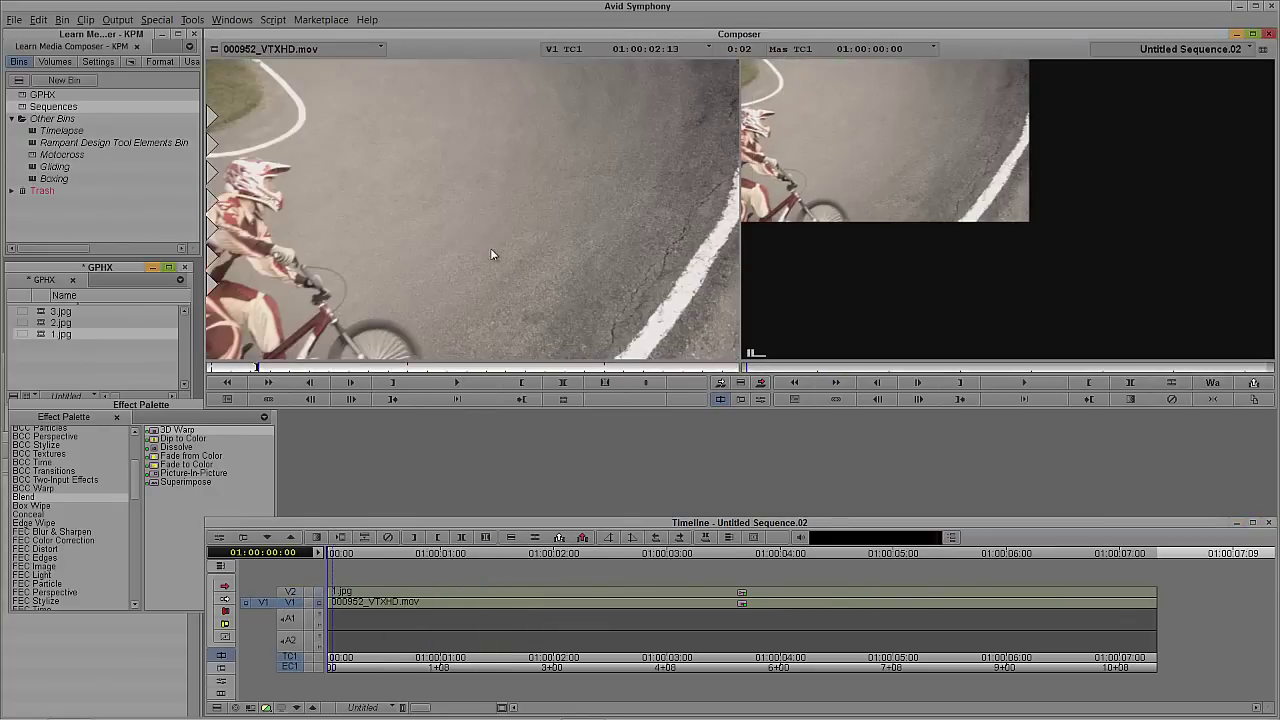
pyautogui.press('j')
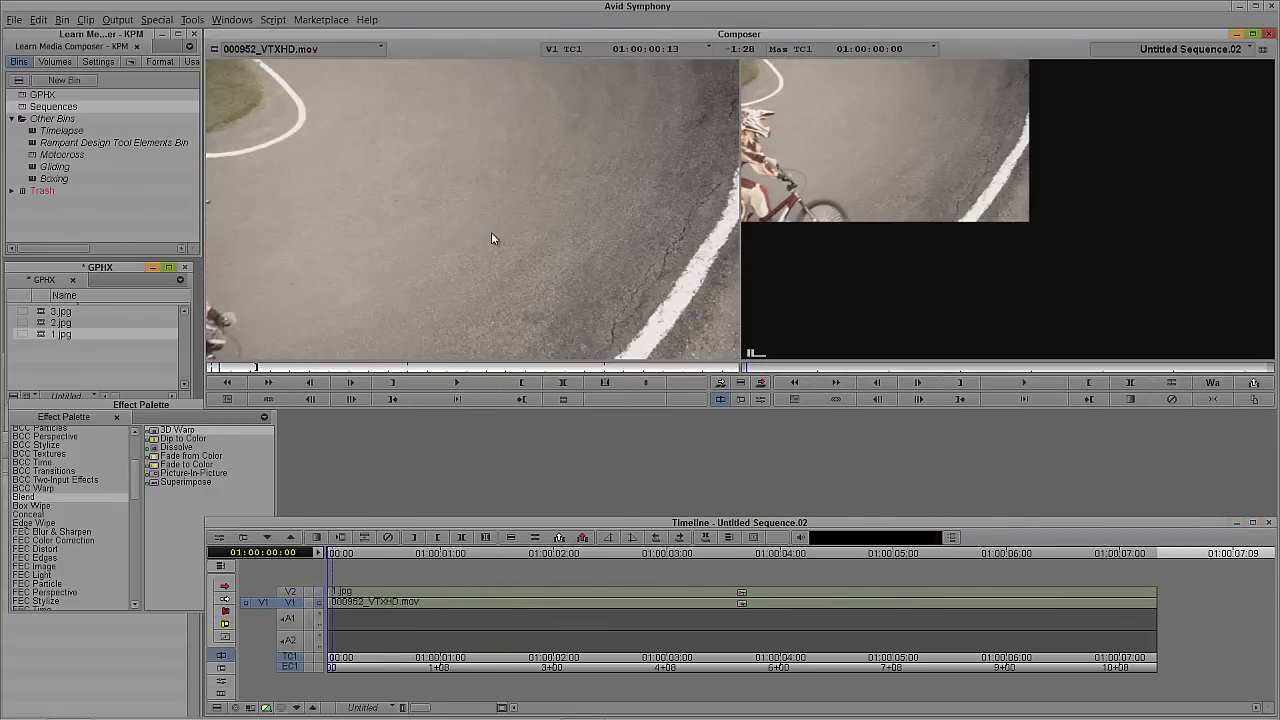
pyautogui.click(408, 607)
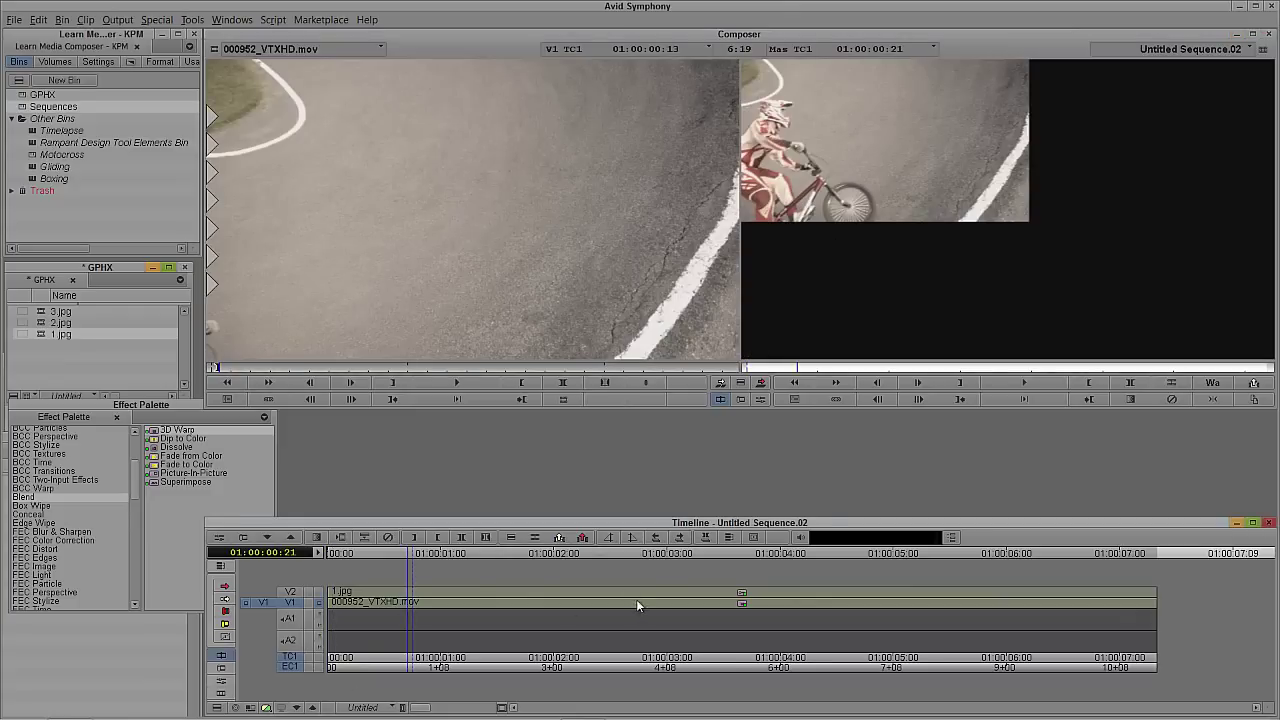
# Step: Overwrite the footage nested inside the V1 3D Warp with the re-marked source clip and return to the full composite view
pyautogui.doubleClick(430, 604)
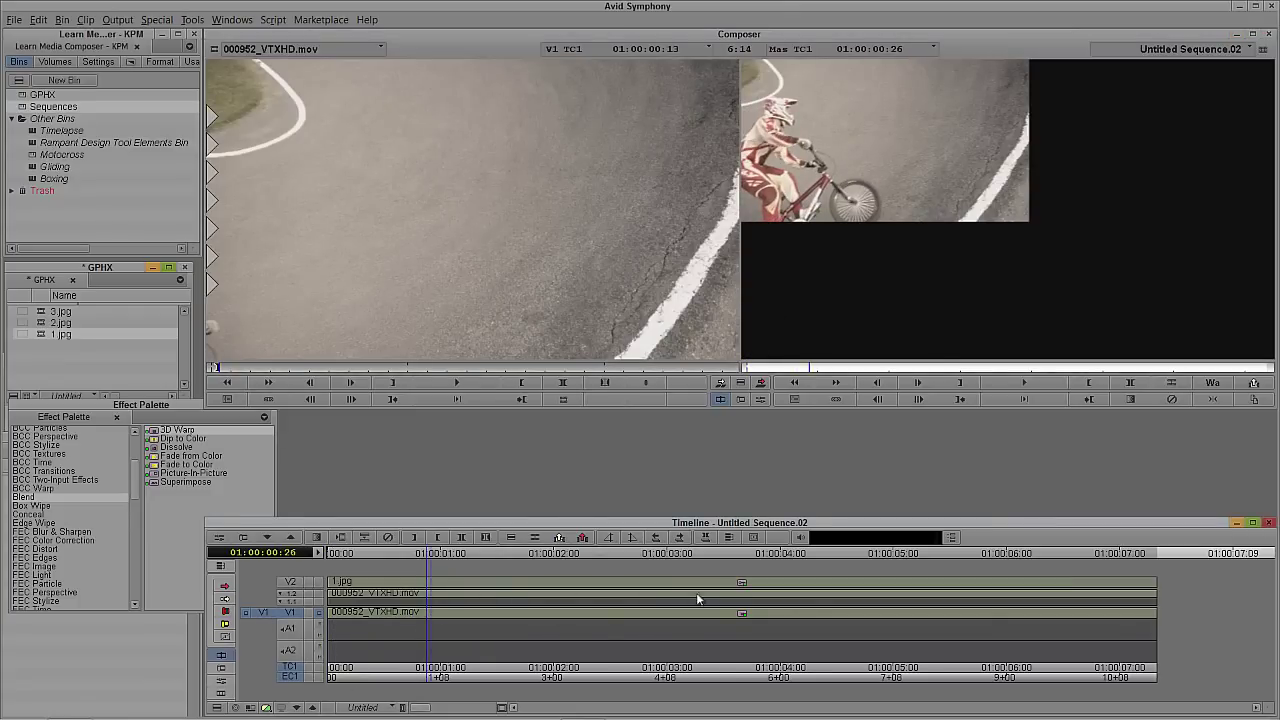
pyautogui.moveTo(264, 613); pyautogui.dragTo(292, 595)
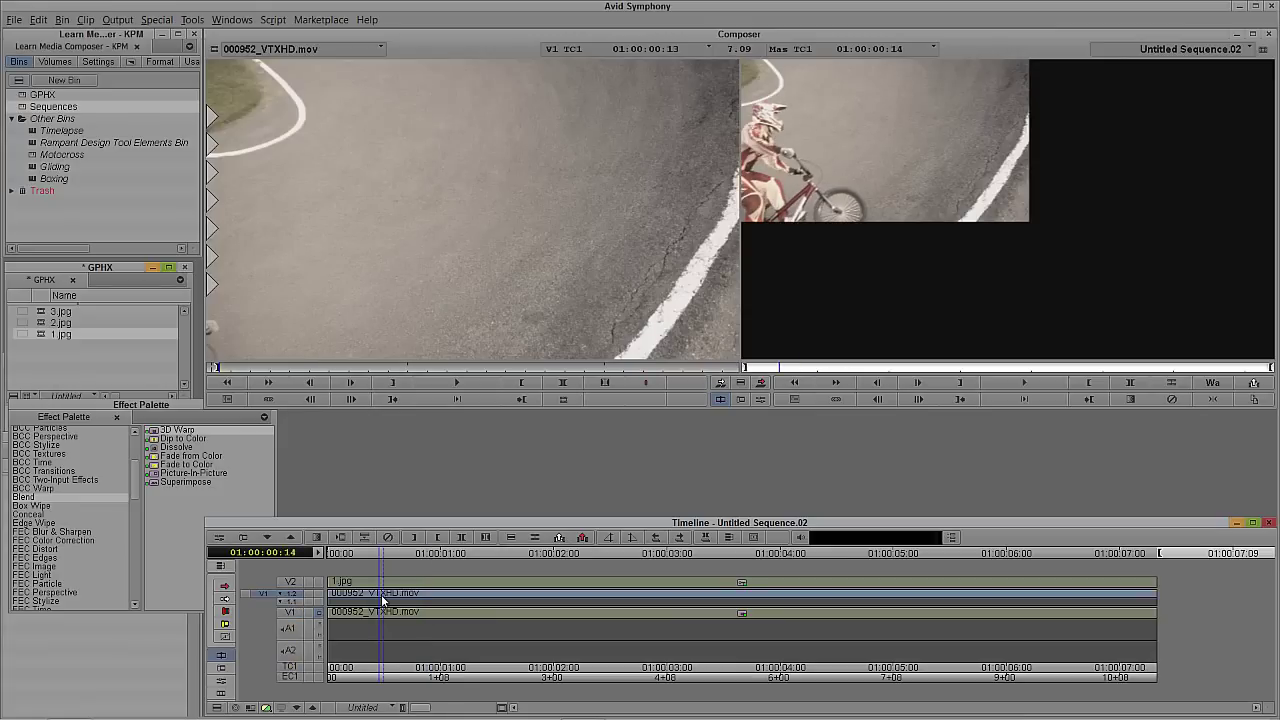
pyautogui.press('End')
pyautogui.moveTo(381, 594); pyautogui.dragTo(702, 631)
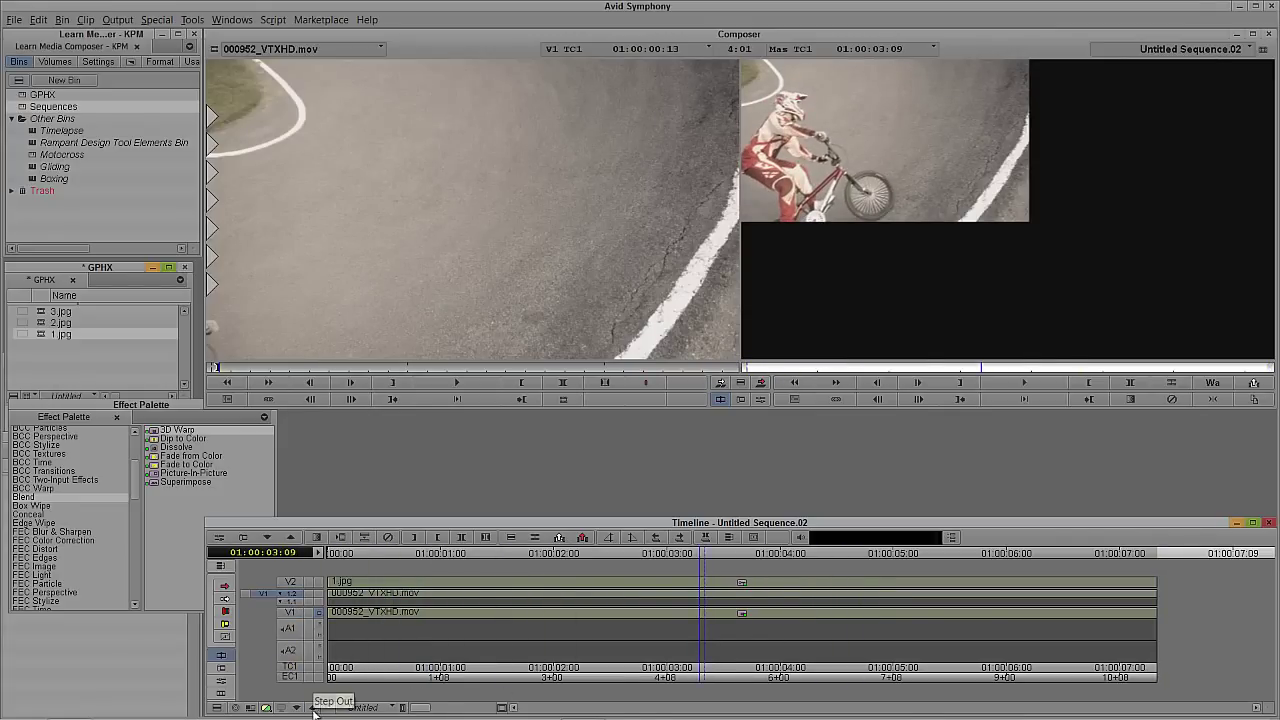
pyautogui.moveTo(534, 612); pyautogui.dragTo(492, 603)
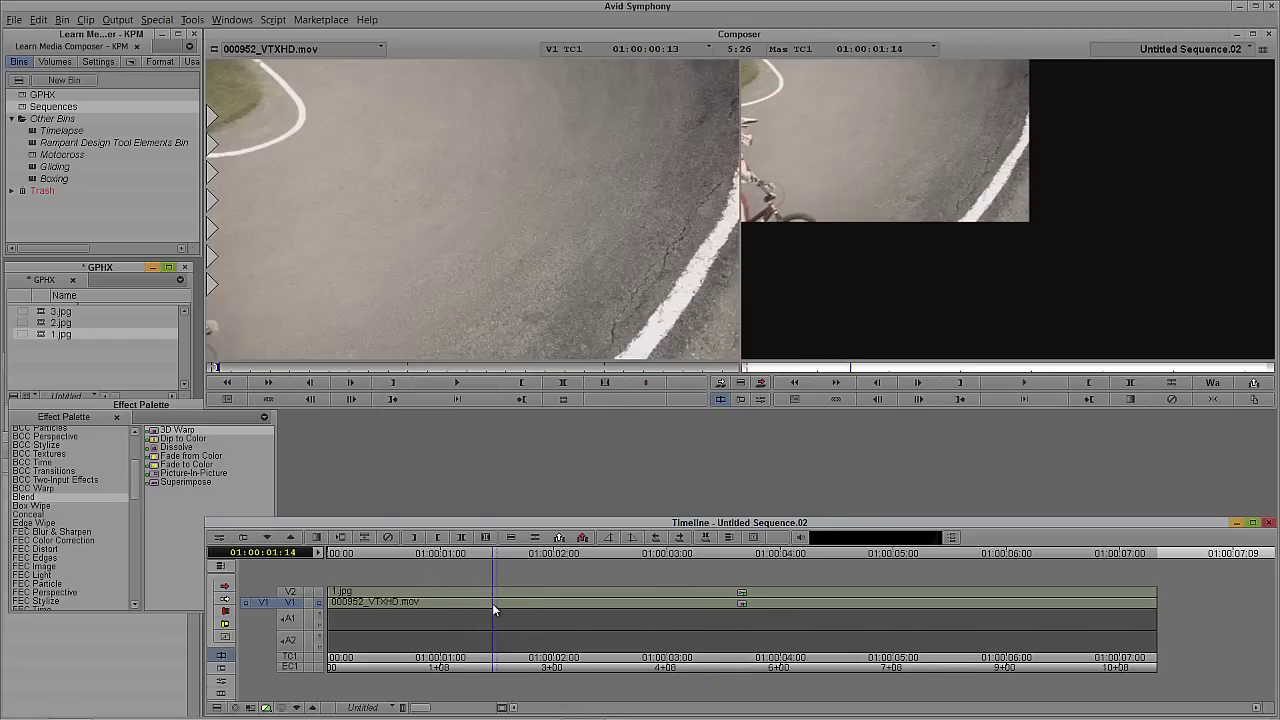
pyautogui.click(318, 592)
pyautogui.moveTo(389, 603); pyautogui.dragTo(432, 707)
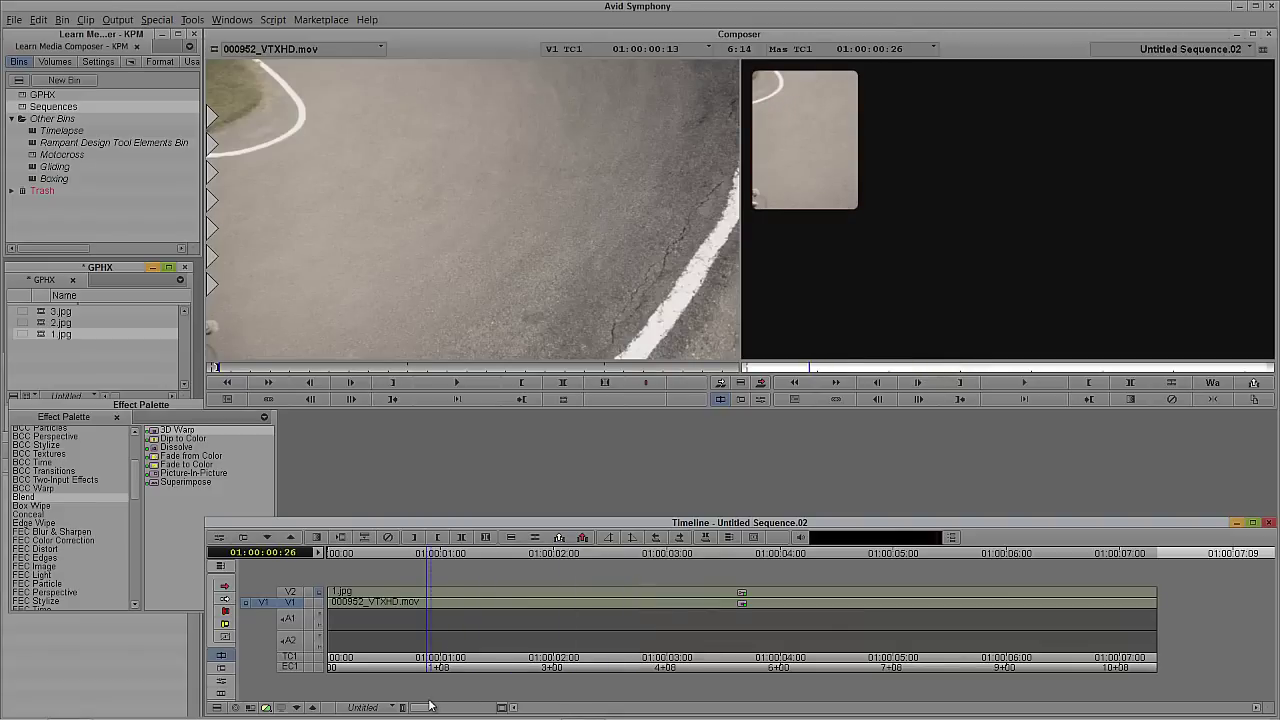
# Step: Add video track V3 and look through the Motocross bin's clips, loading 000950_VTXHD.mov as the source
pyautogui.hotkey('ctrl', 'y')
pyautogui.click(61, 657)
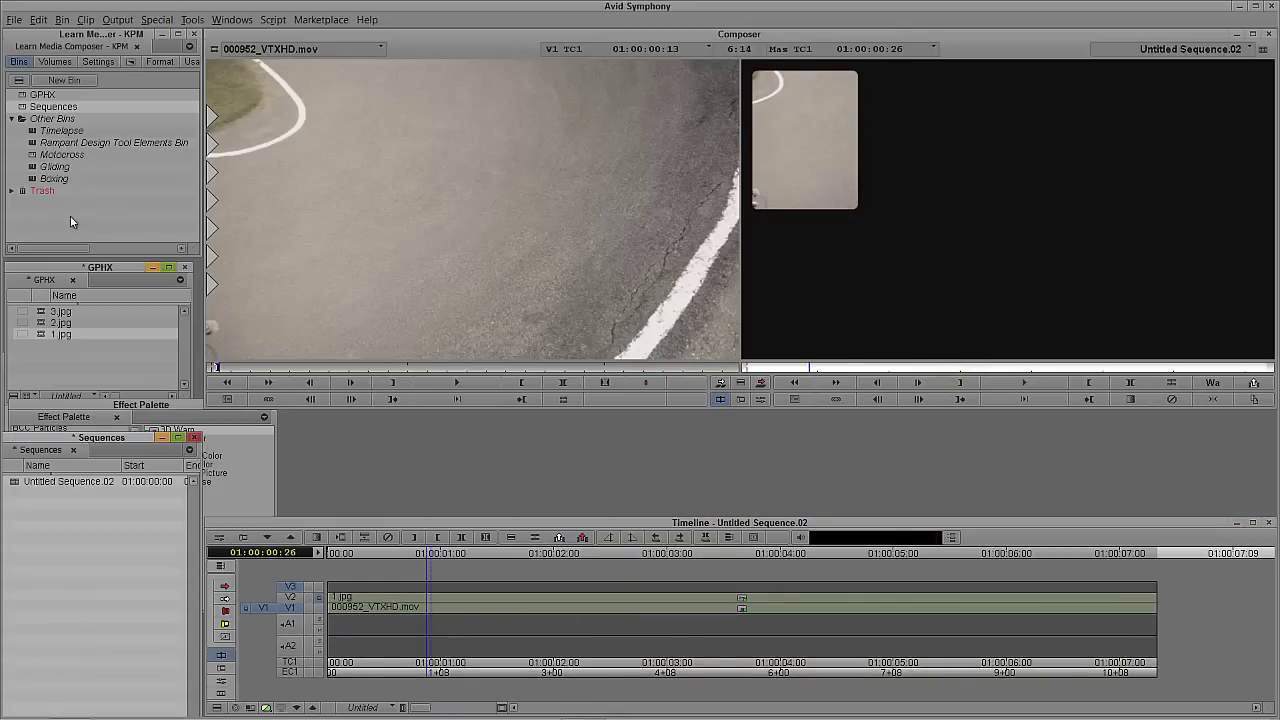
pyautogui.doubleClick(30, 156)
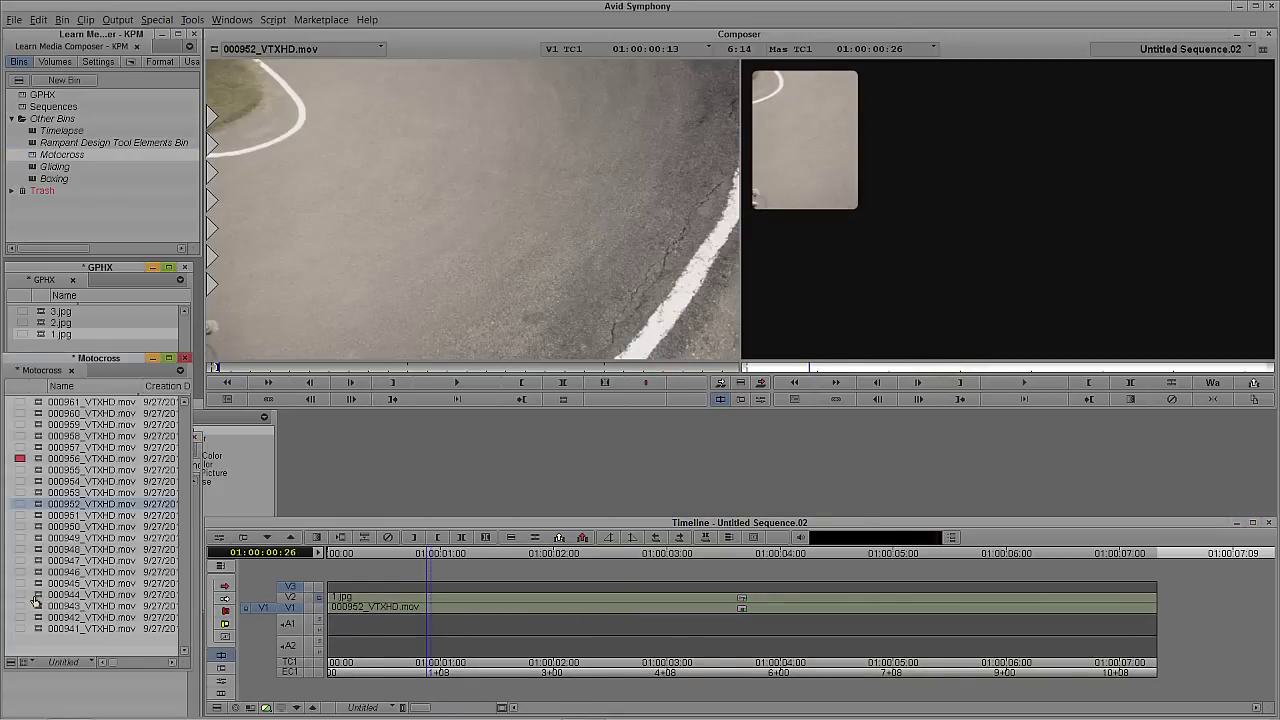
pyautogui.doubleClick(35, 595)
pyautogui.doubleClick(36, 584)
pyautogui.doubleClick(36, 572)
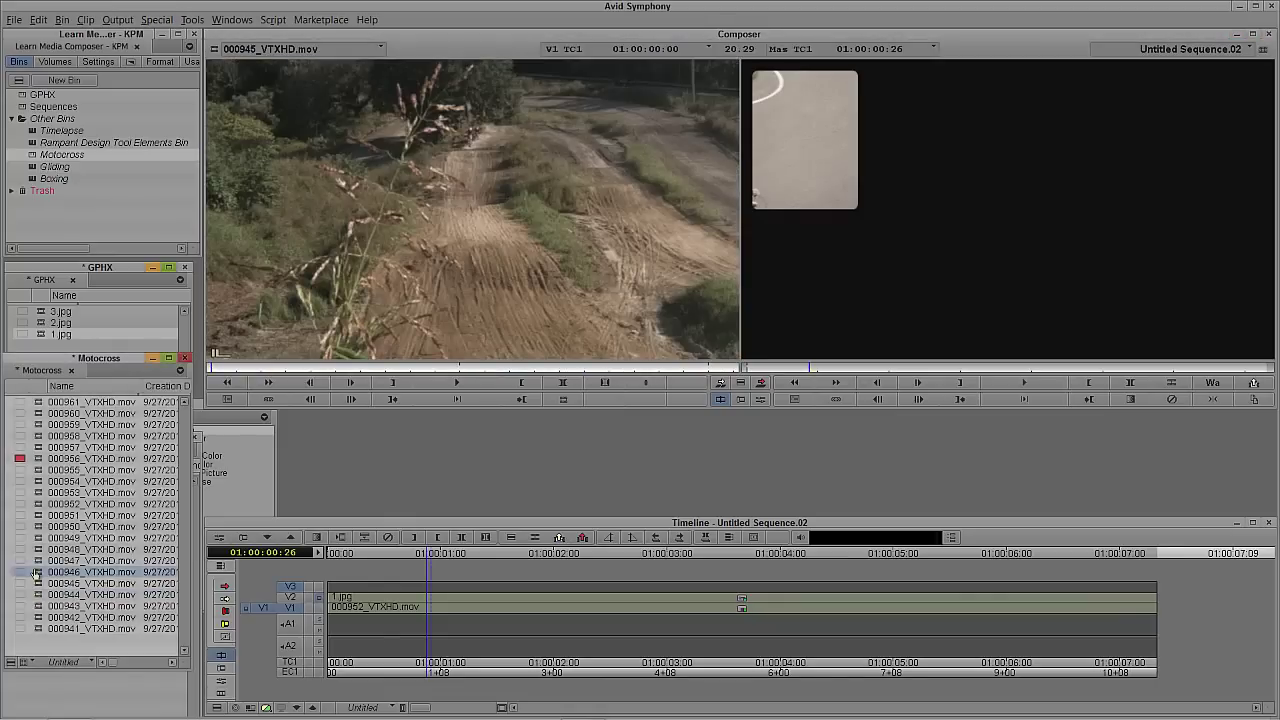
pyautogui.doubleClick(36, 561)
pyautogui.doubleClick(37, 549)
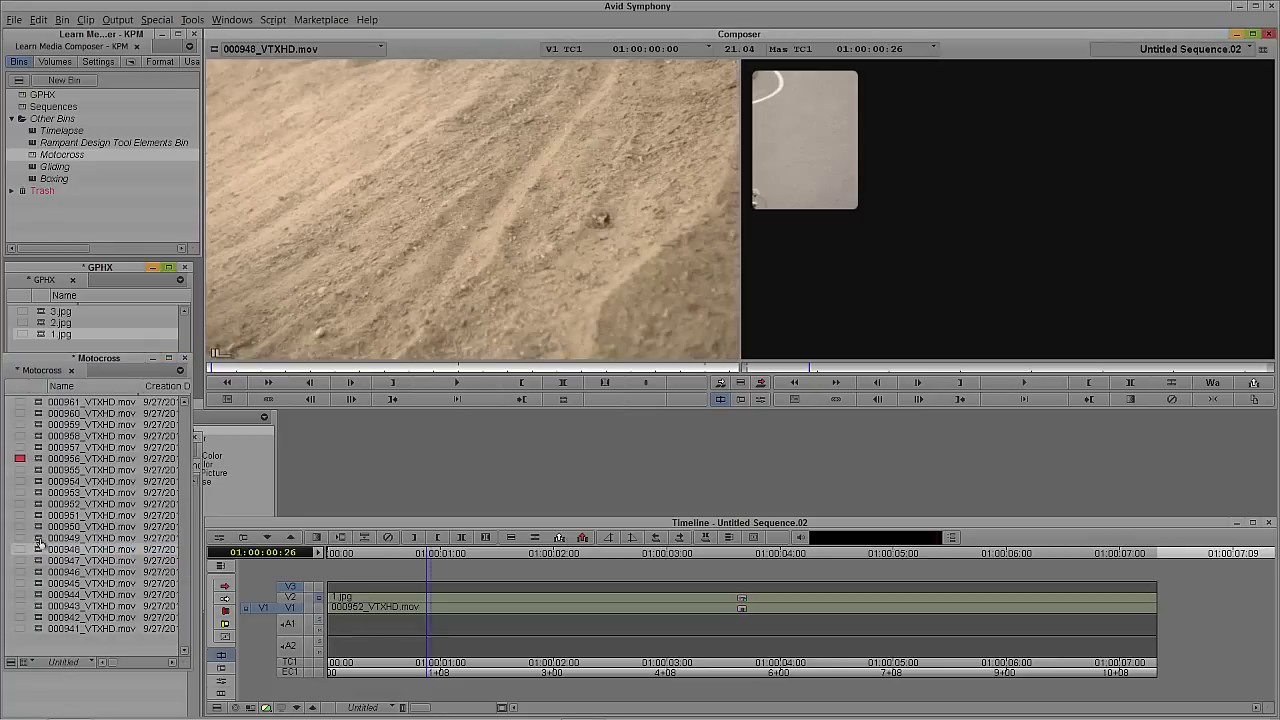
pyautogui.doubleClick(38, 531)
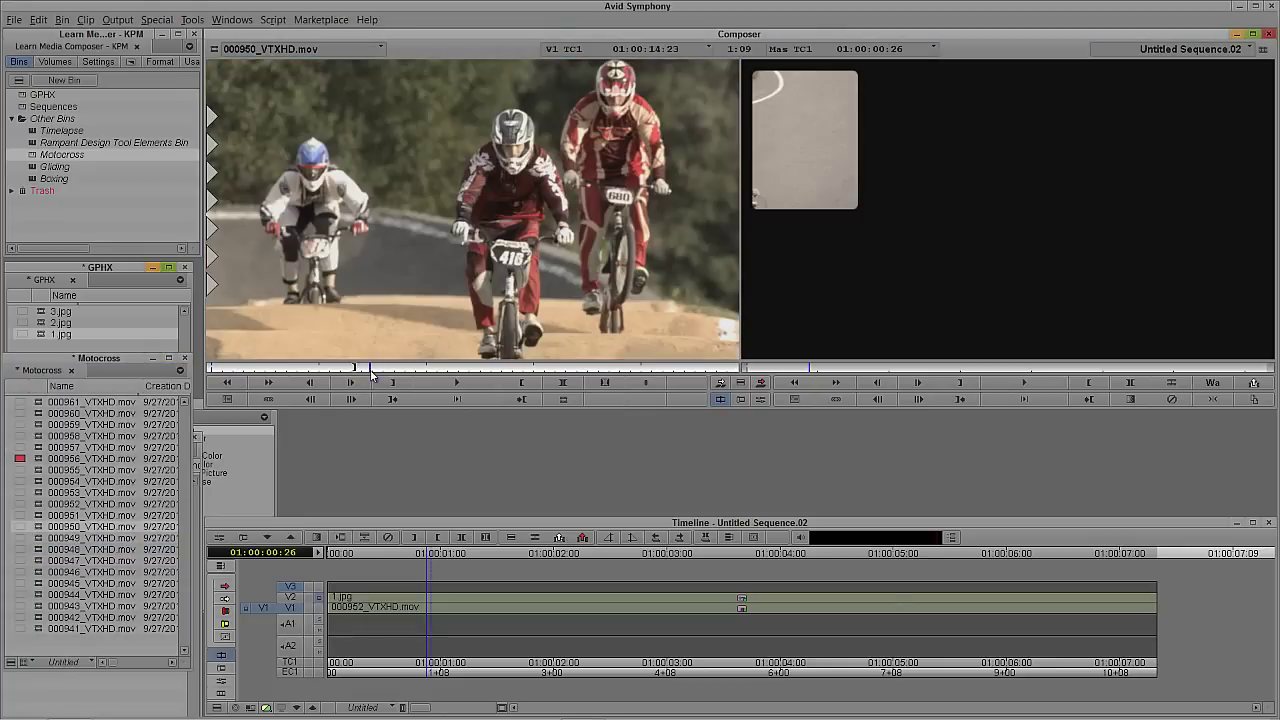
# Step: Mark an in point at 01:00:13:18 in 000950_VTXHD.mov and overwrite it onto V3 across the full length of the existing clips
pyautogui.moveTo(362, 368)
pyautogui.mouseDown()
pyautogui.moveTo(534, 366)
pyautogui.moveTo(356, 372)
pyautogui.mouseUp()
pyautogui.click(393, 383)
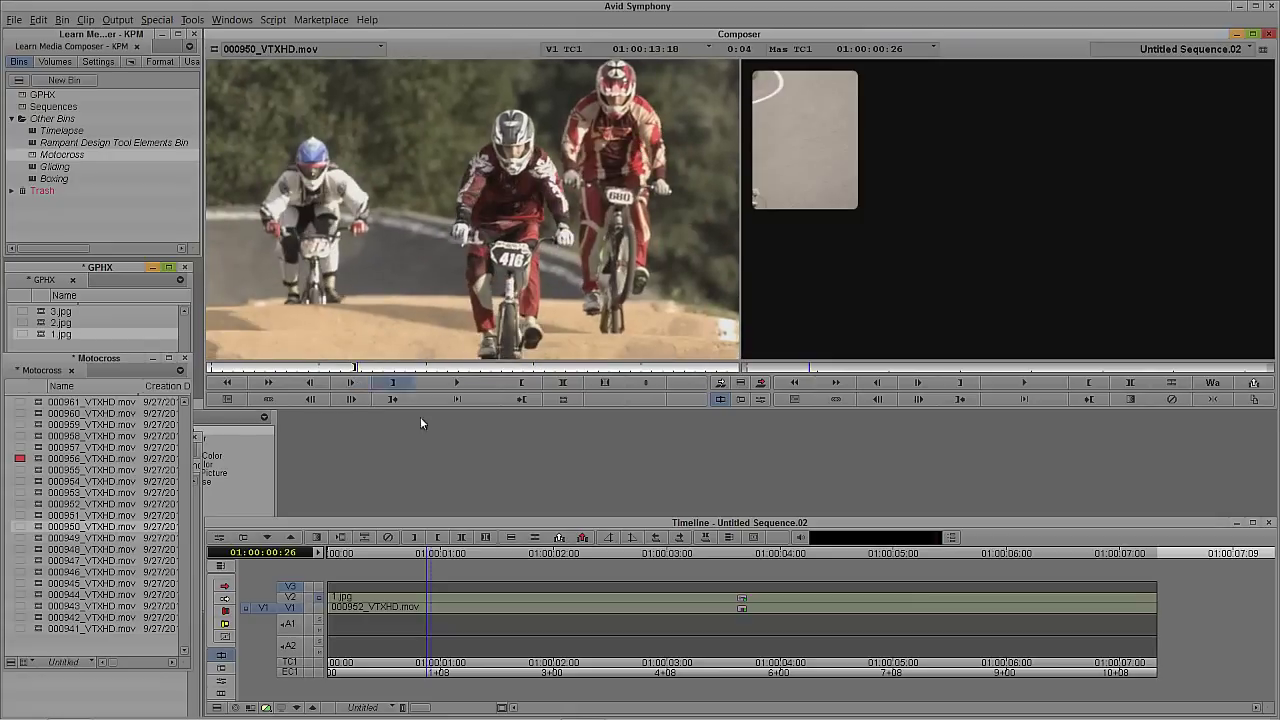
pyautogui.click(389, 620)
pyautogui.click(291, 608)
pyautogui.click(410, 597)
pyautogui.press('t')
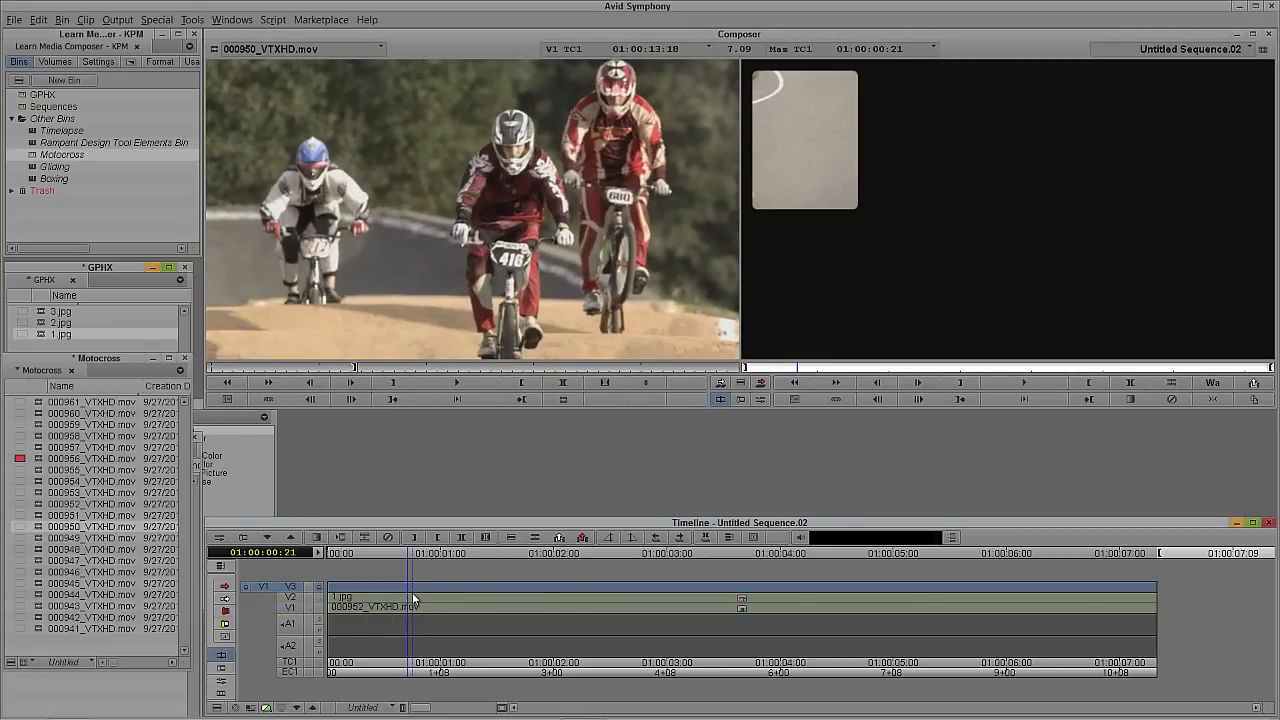
pyautogui.press('b')
pyautogui.click(538, 635)
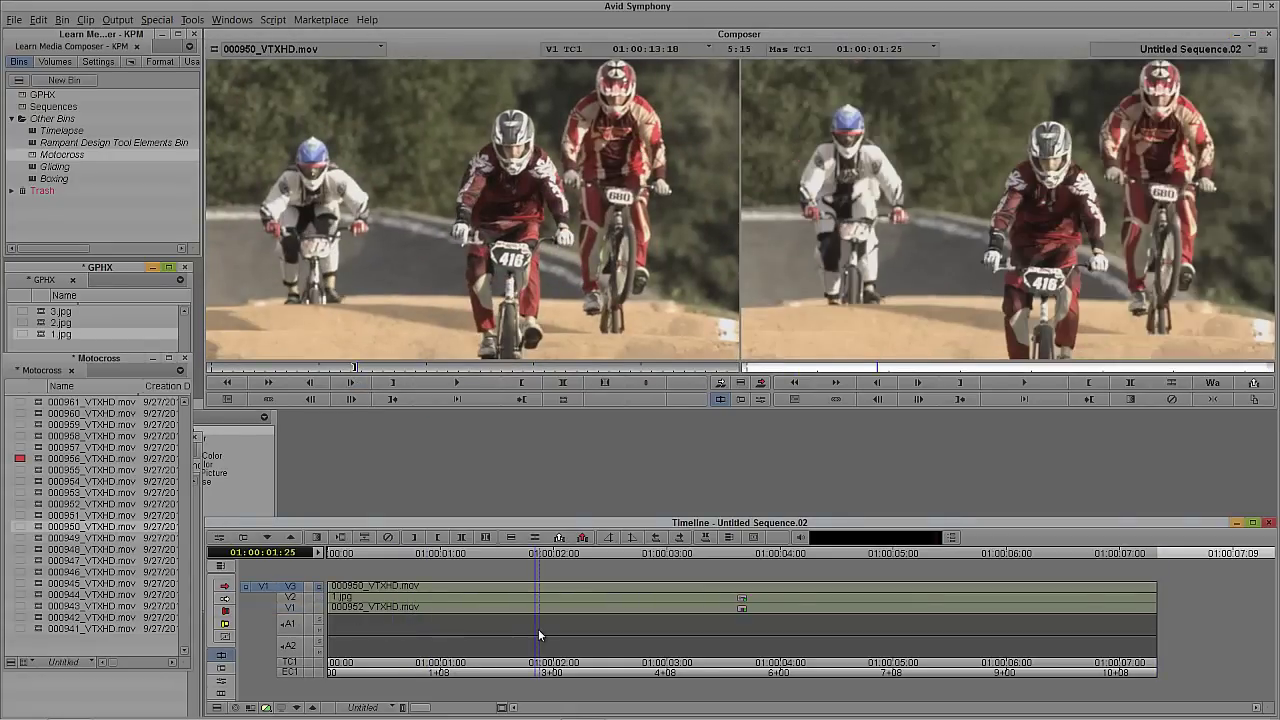
# Step: Add video track V4 and overwrite 2.jpg onto it for the same duration as the clips below
pyautogui.hotkey('ctrl', 'y')
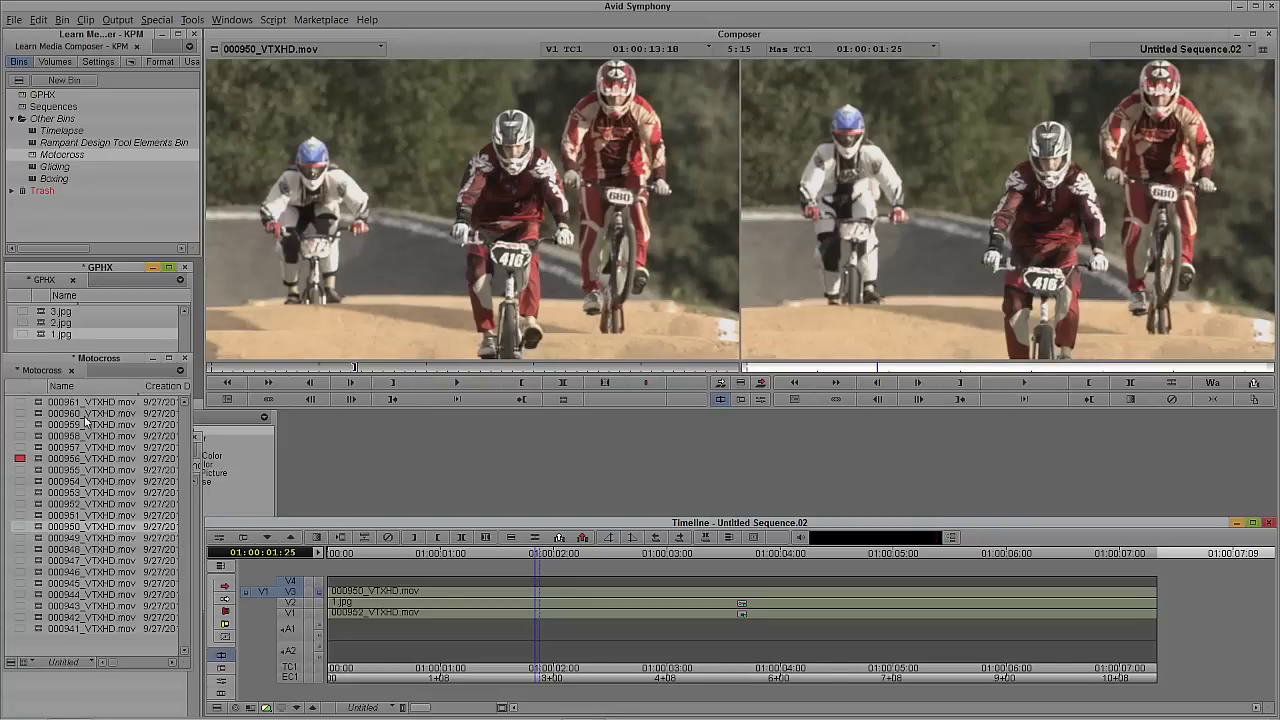
pyautogui.moveTo(42, 324); pyautogui.dragTo(422, 290)
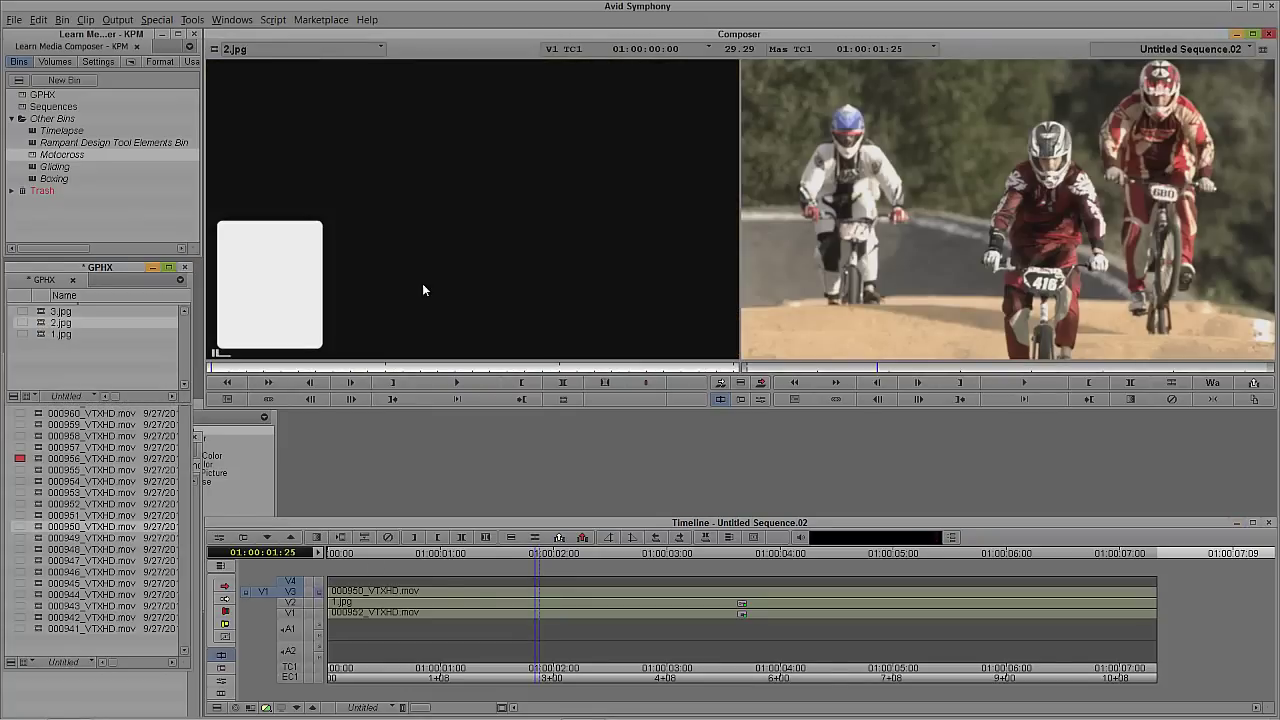
pyautogui.click(464, 585)
pyautogui.click(290, 594)
pyautogui.press('b')
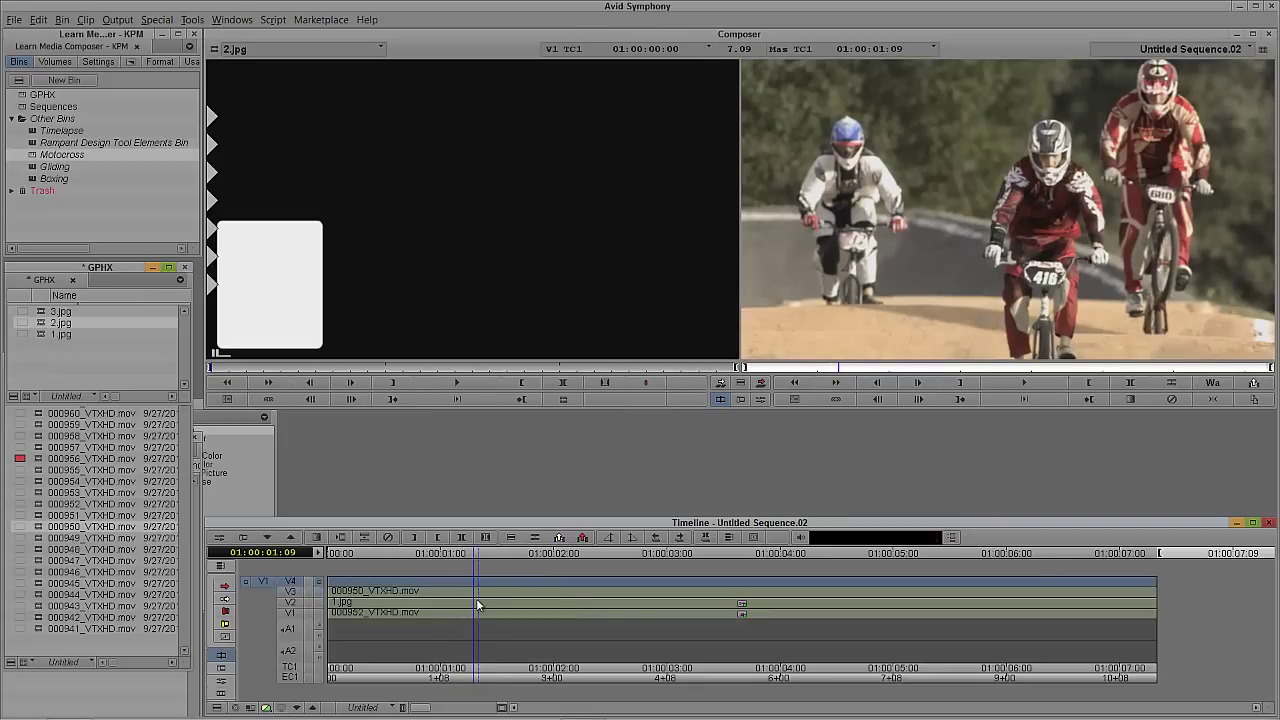
pyautogui.click(537, 595)
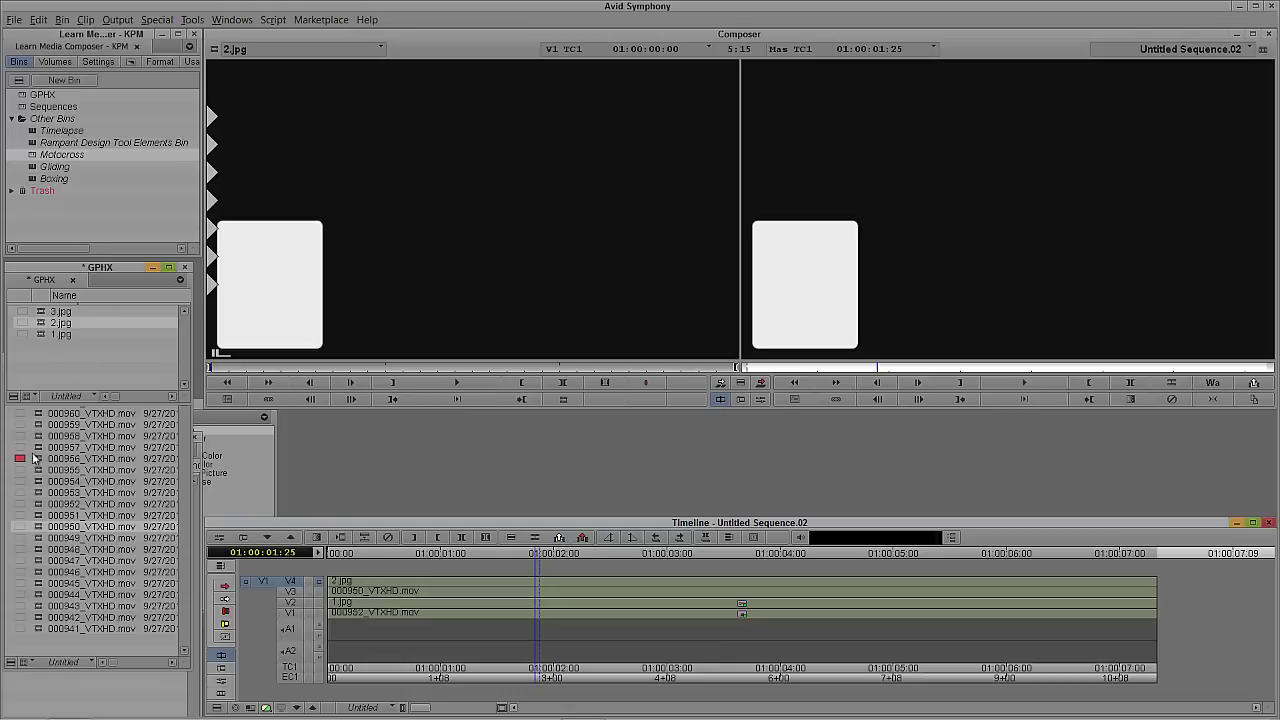
# Step: Copy the Matte Key effect with its settings from 1.jpg on V2 onto 2.jpg on V4
pyautogui.press("'")
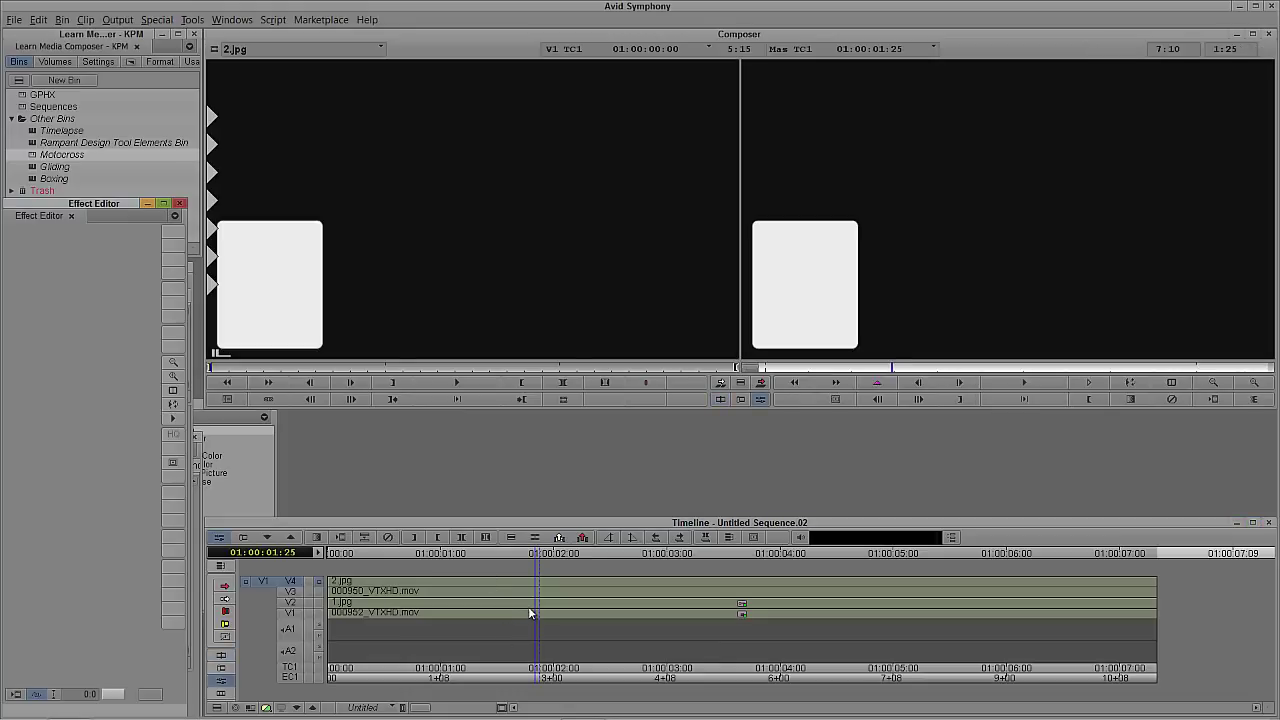
pyautogui.click(528, 606)
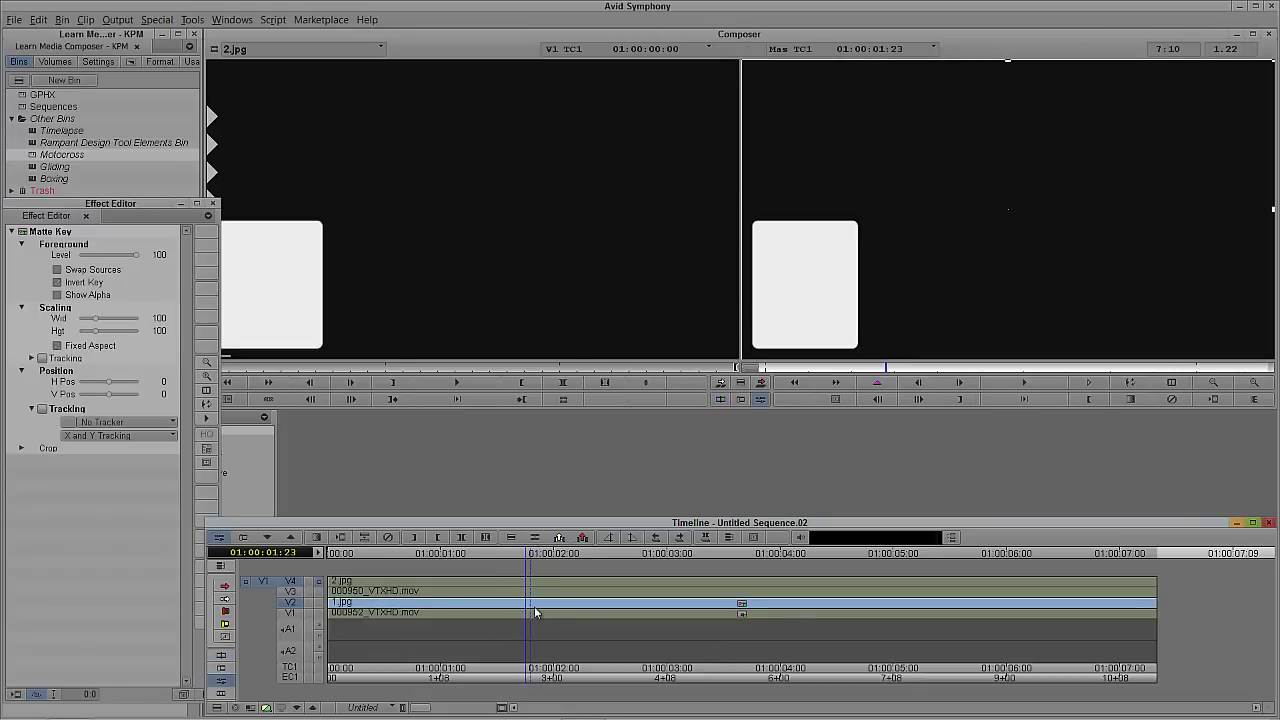
pyautogui.moveTo(21, 233); pyautogui.dragTo(325, 399)
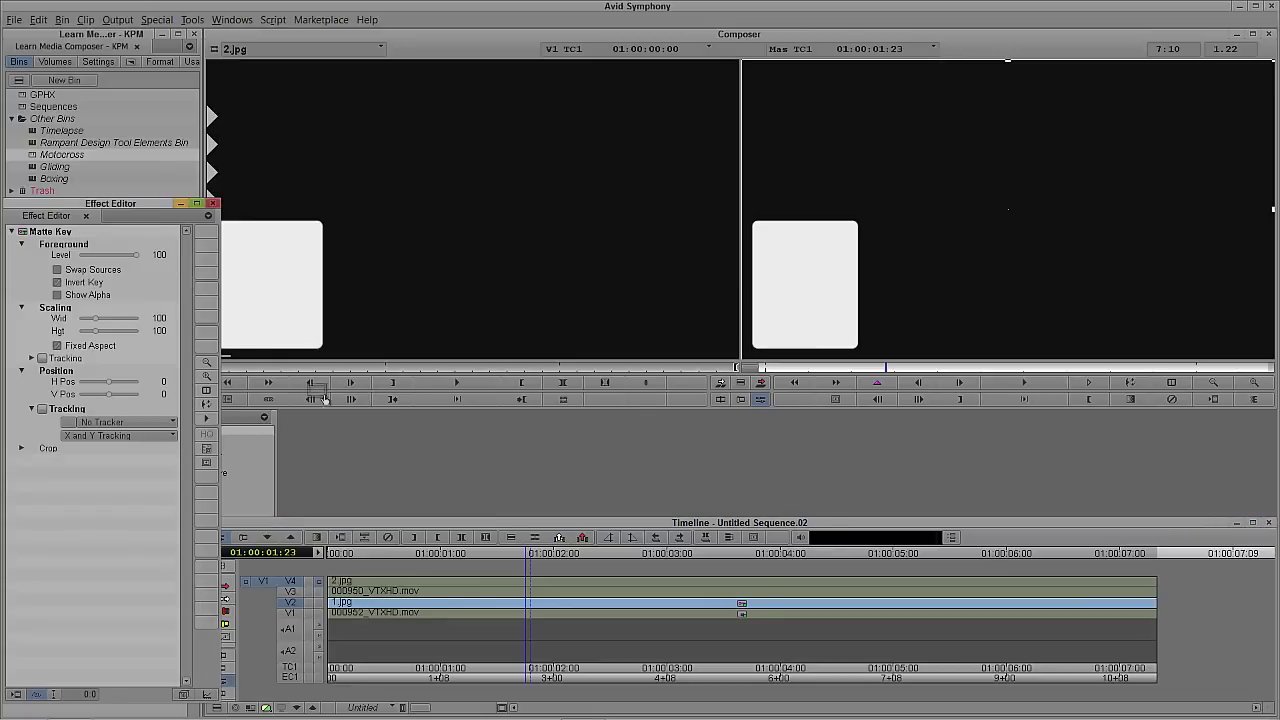
pyautogui.click(478, 582)
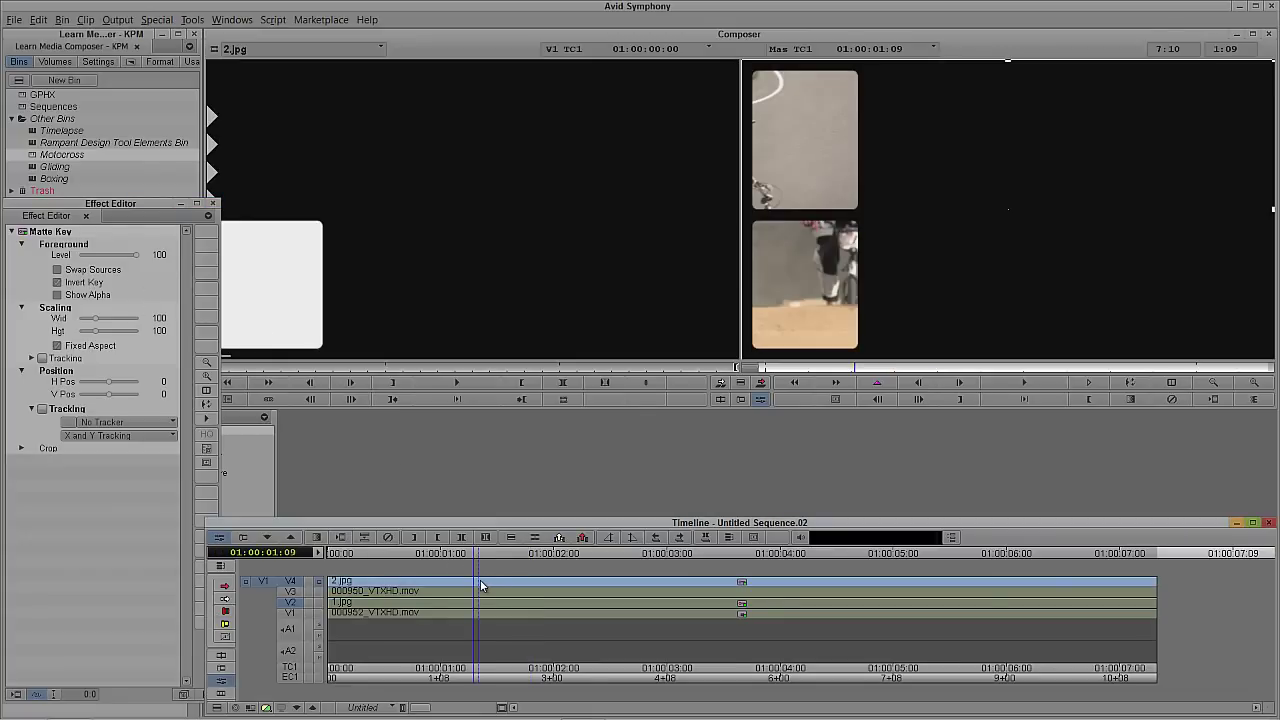
# Step: Copy the 3D Warp effect with its scaling from the V1 clip onto 000950_VTXHD.mov on V3
pyautogui.click(483, 613)
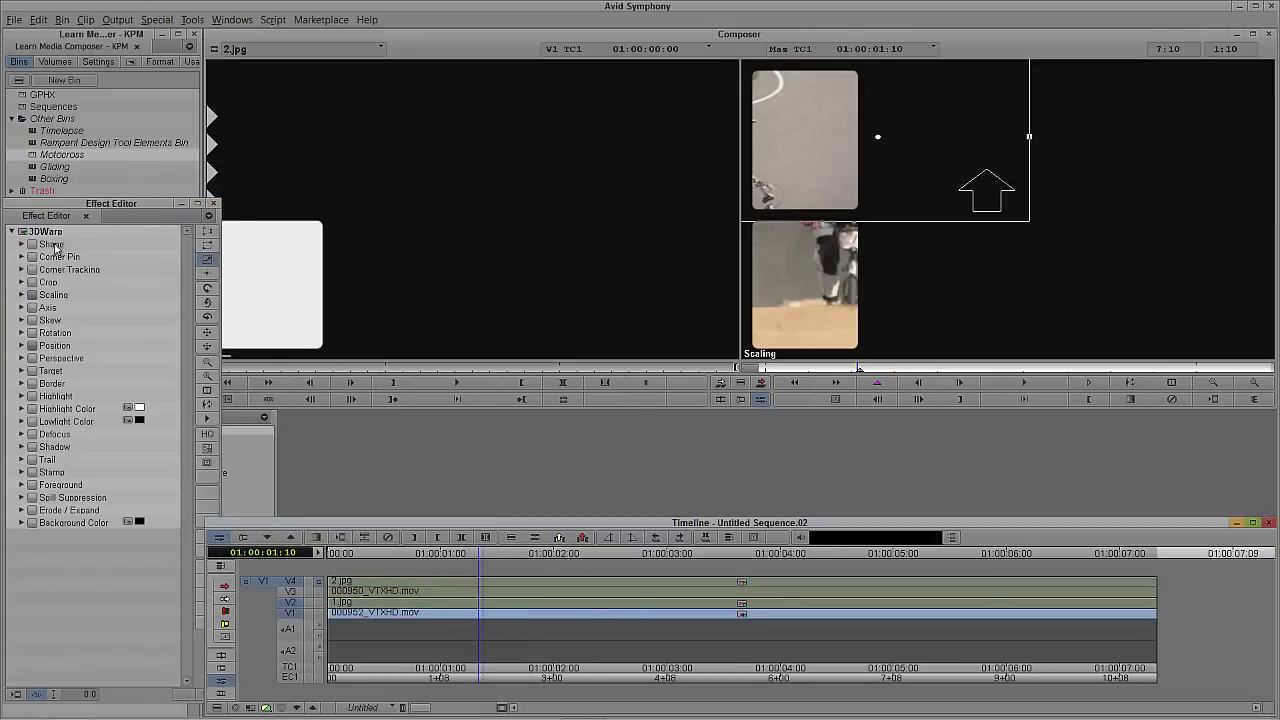
pyautogui.click(480, 583)
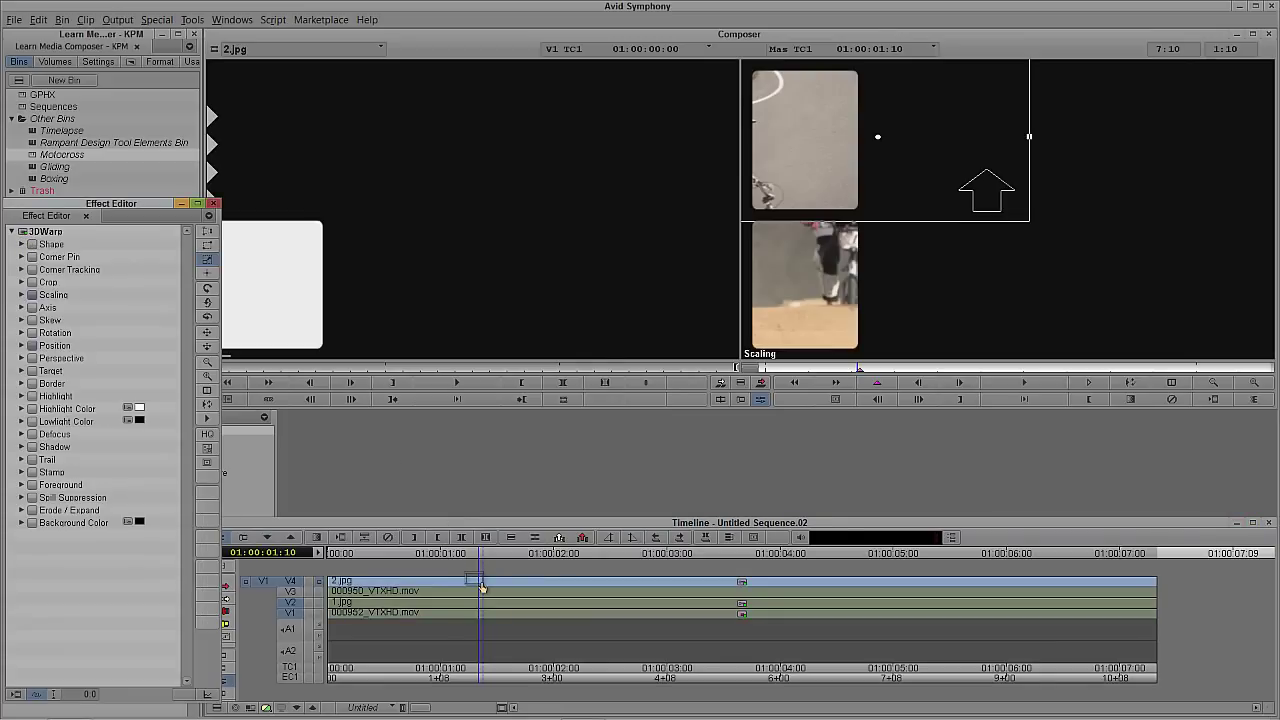
pyautogui.click(630, 383)
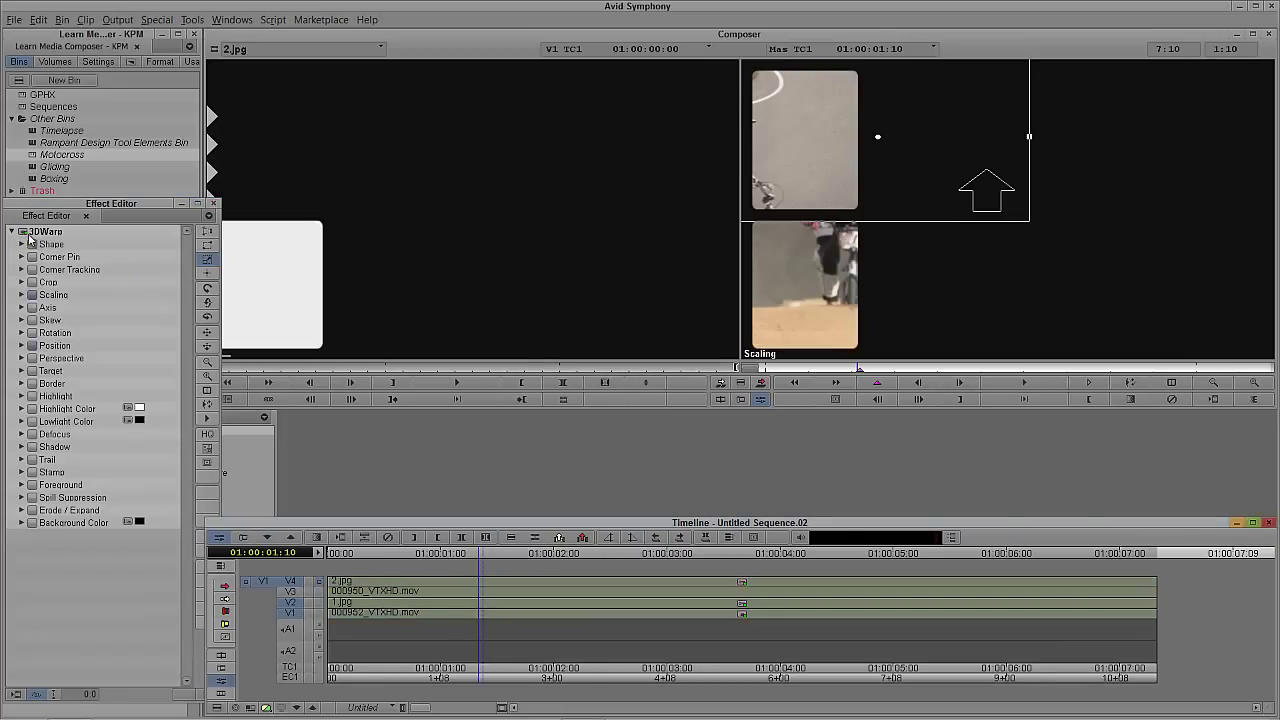
pyautogui.click(479, 591)
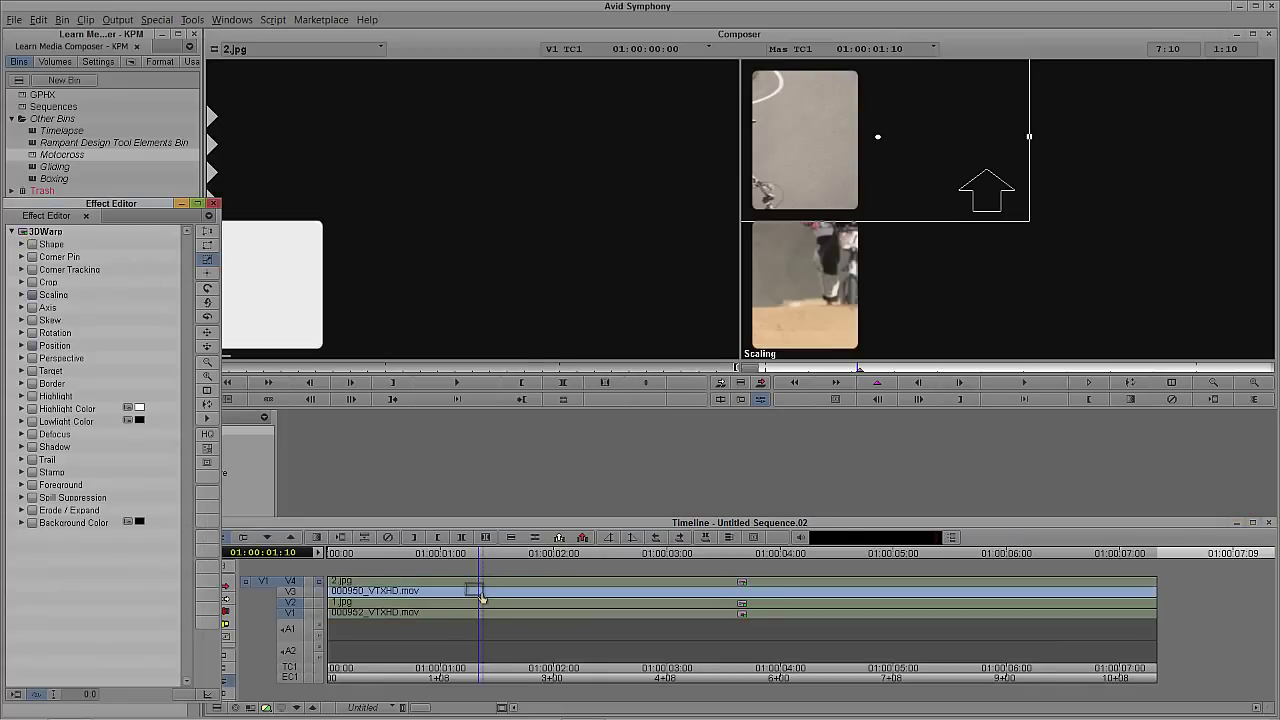
pyautogui.moveTo(481, 597); pyautogui.dragTo(472, 592)
# Step: Reposition the 3D Warp picture on V3 so the front rider sits within the lower matte box, and leave effect mode
pyautogui.moveTo(907, 158); pyautogui.dragTo(874, 294)
pyautogui.click(857, 371)
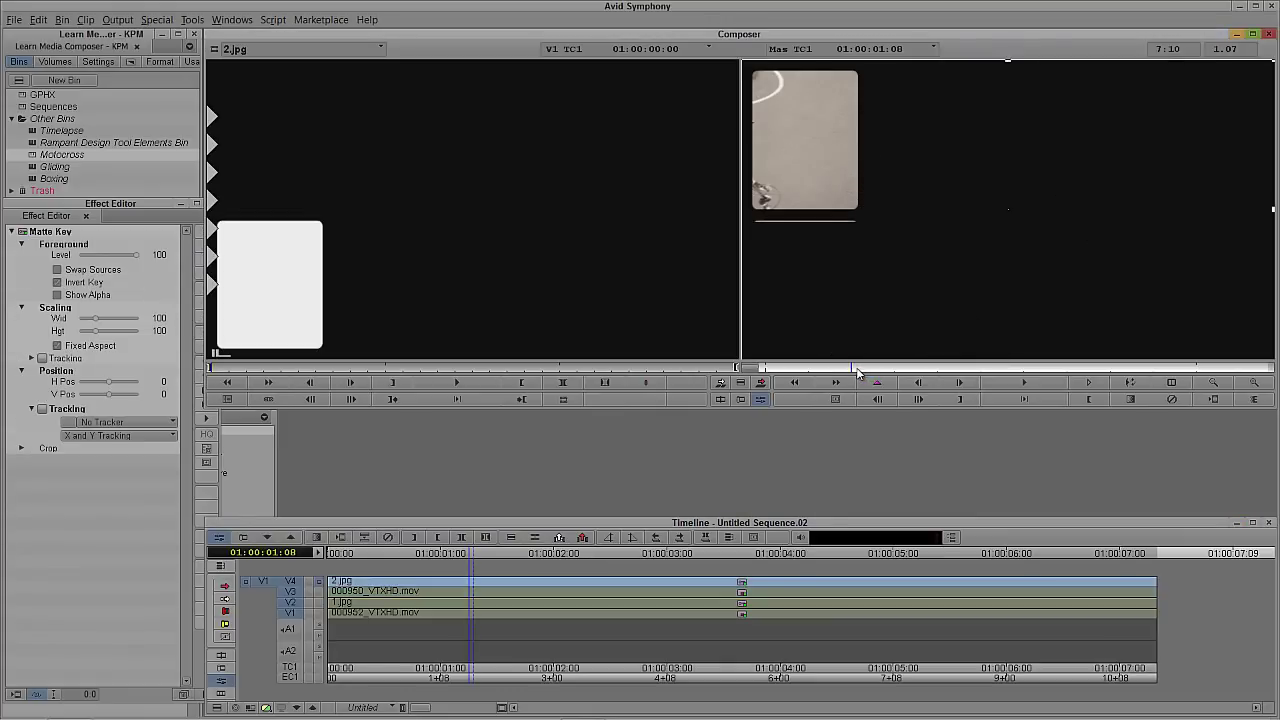
pyautogui.click(860, 369)
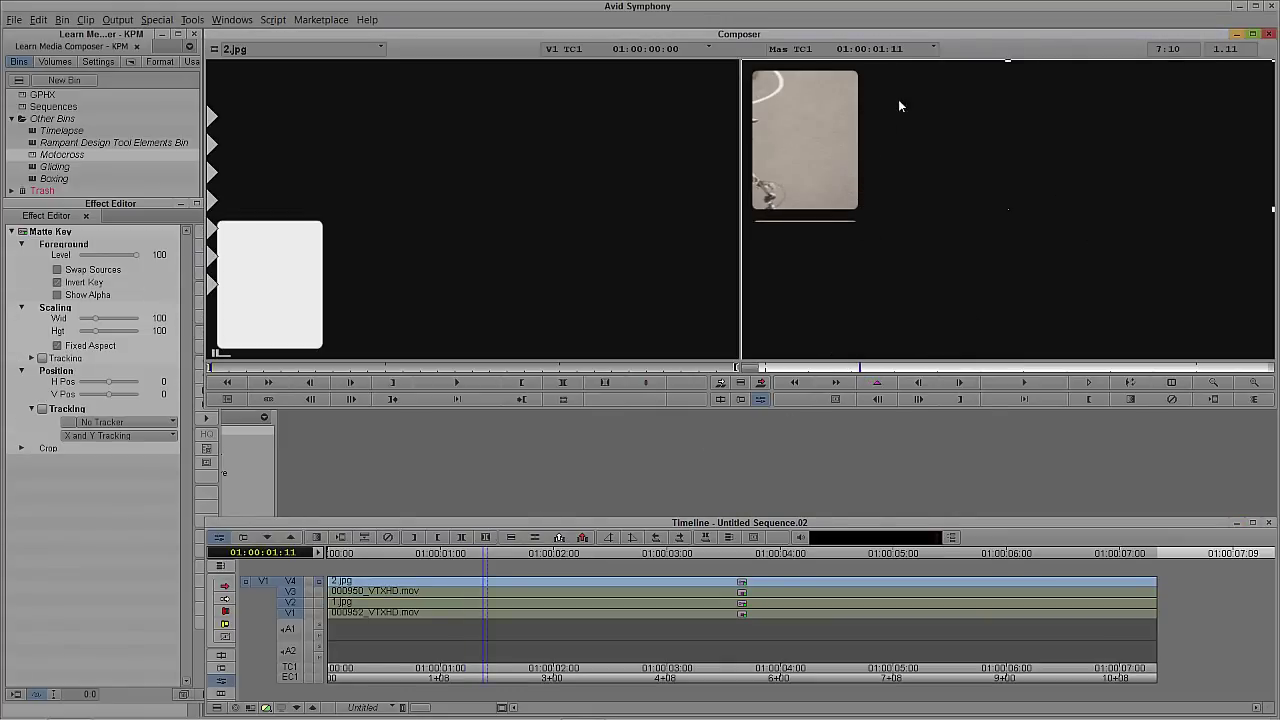
pyautogui.press("'")
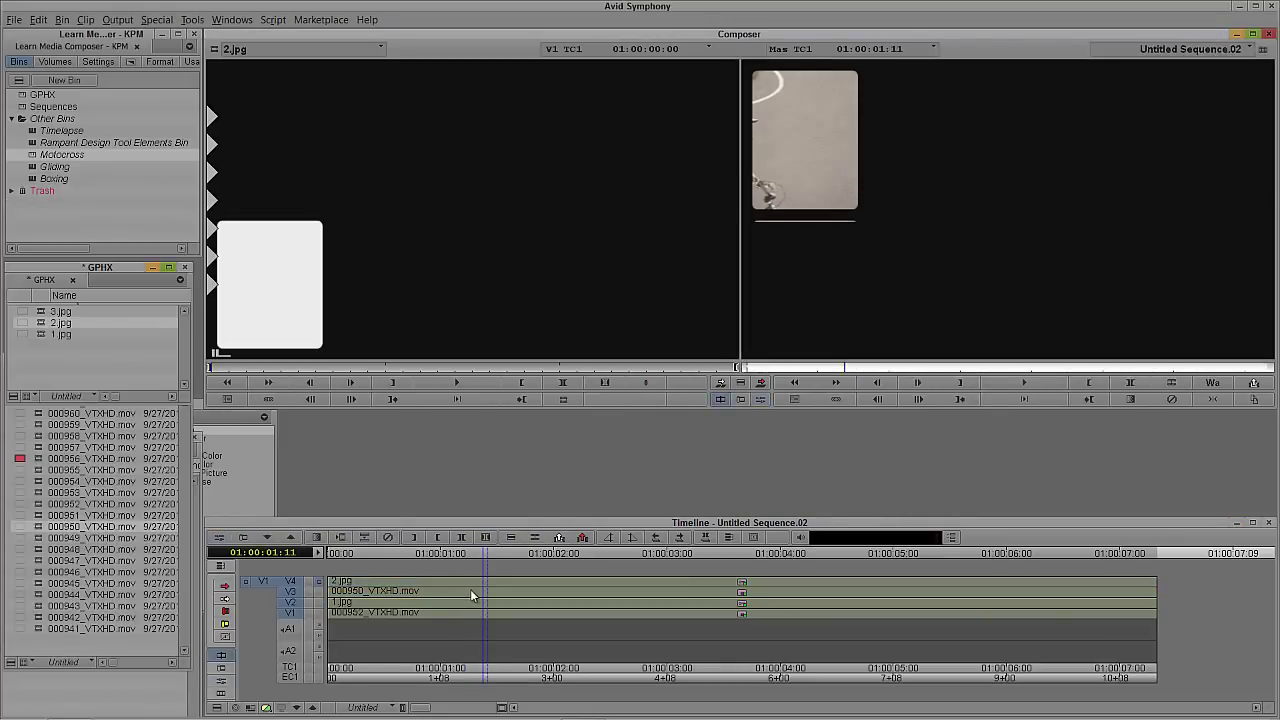
pyautogui.press("'")
pyautogui.click(484, 592)
pyautogui.moveTo(911, 147); pyautogui.dragTo(841, 283)
pyautogui.moveTo(858, 372); pyautogui.dragTo(861, 373)
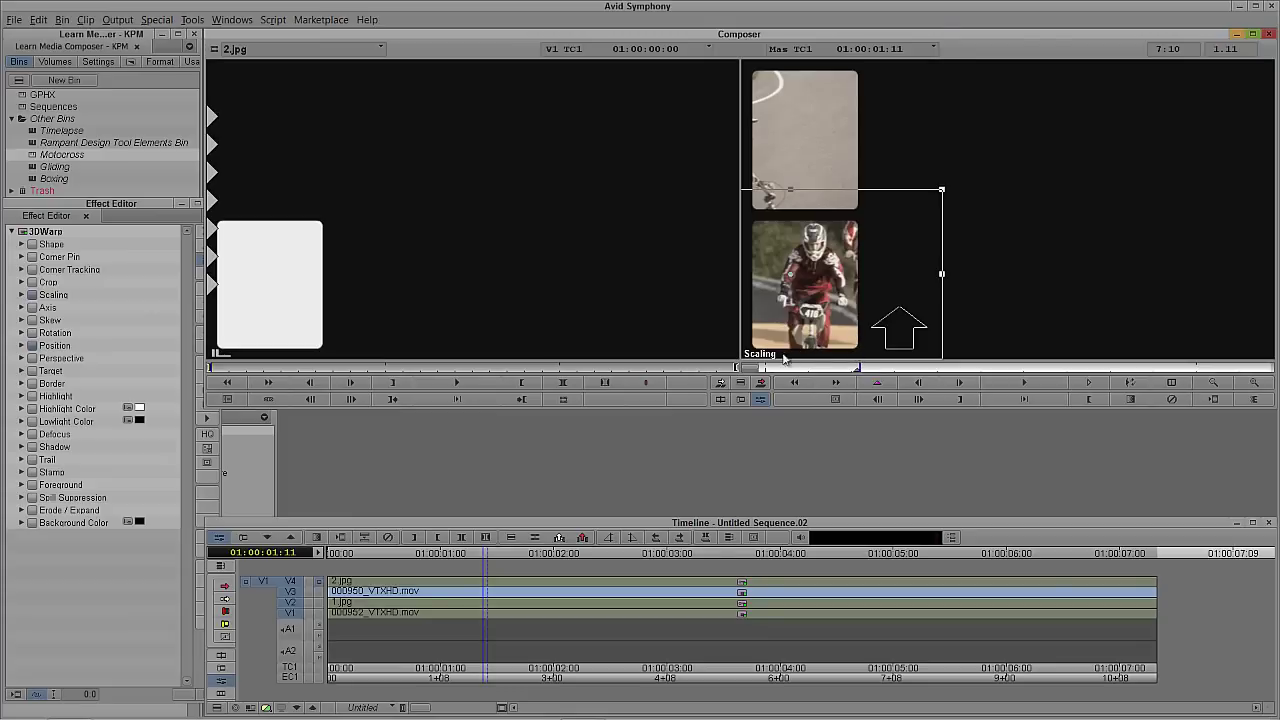
pyautogui.click(720, 399)
pyautogui.moveTo(504, 603); pyautogui.dragTo(579, 590)
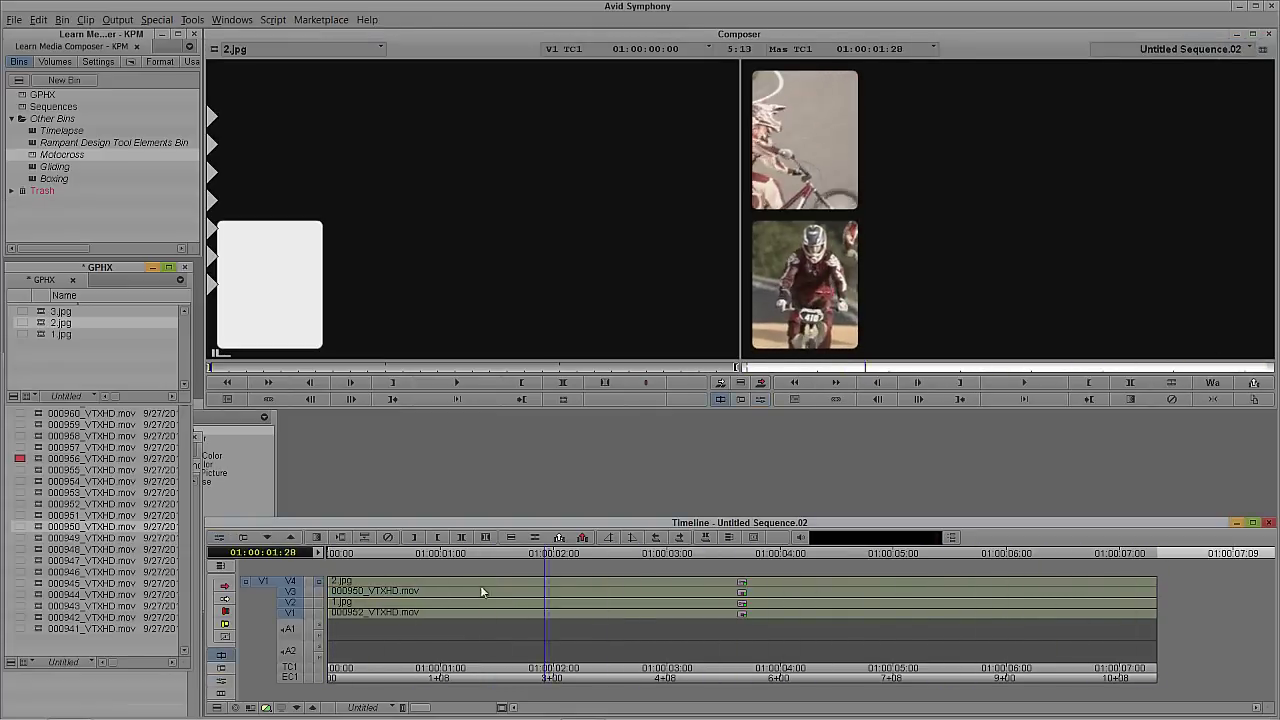
# Step: Load 000953_VTXHD.mov from the Motocross bin and mark an in point at 01:00:05:14 where the rider appears
pyautogui.press('Home')
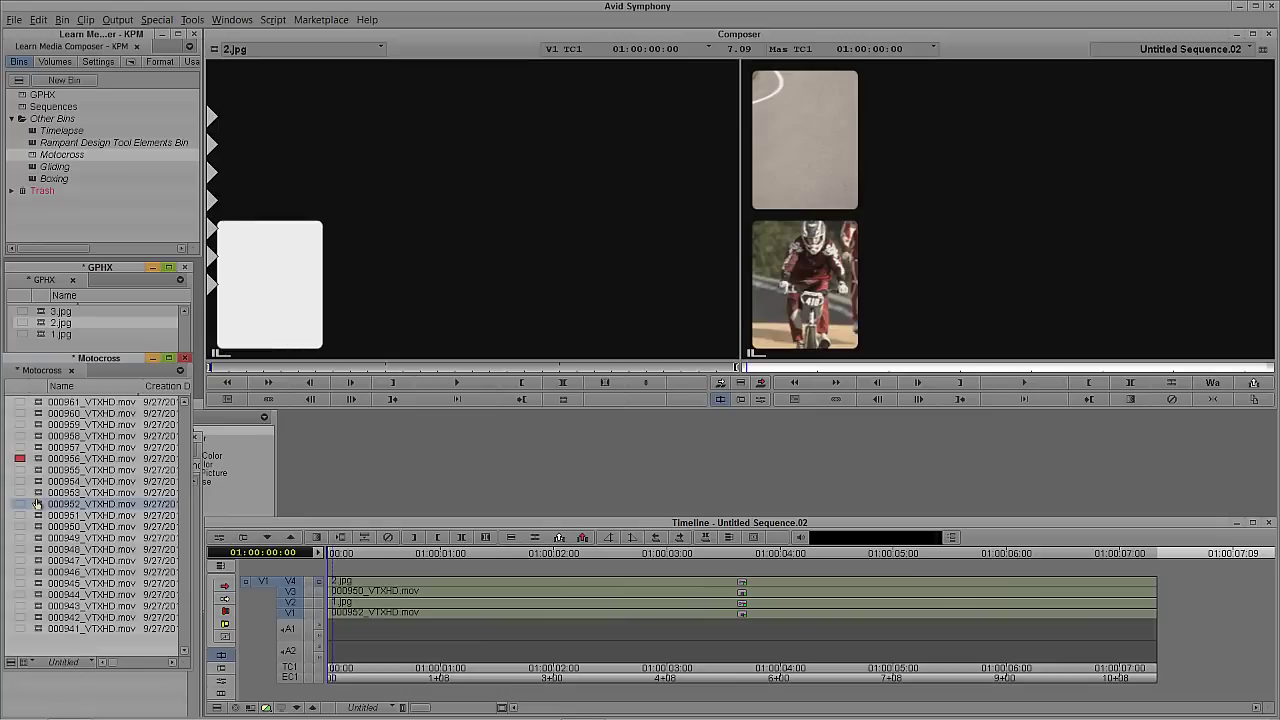
pyautogui.doubleClick(40, 502)
pyautogui.doubleClick(40, 493)
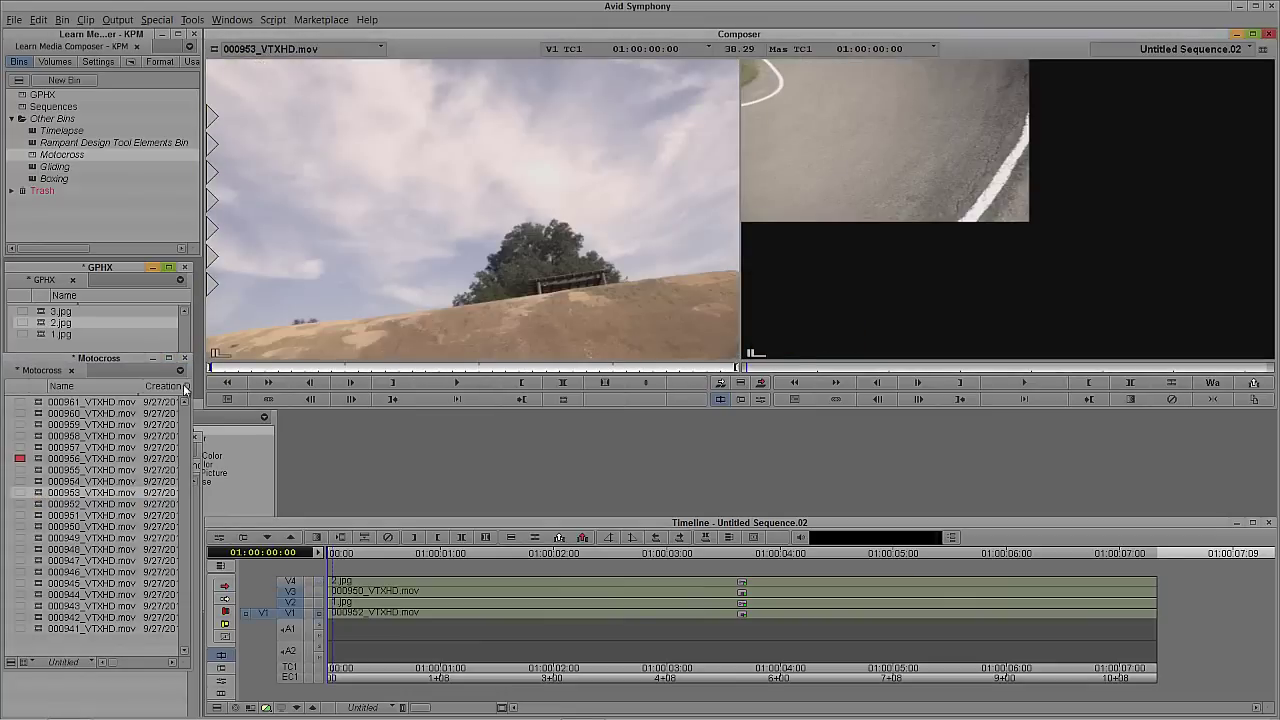
pyautogui.click(352, 378)
pyautogui.moveTo(354, 373); pyautogui.dragTo(285, 386)
pyautogui.click(390, 388)
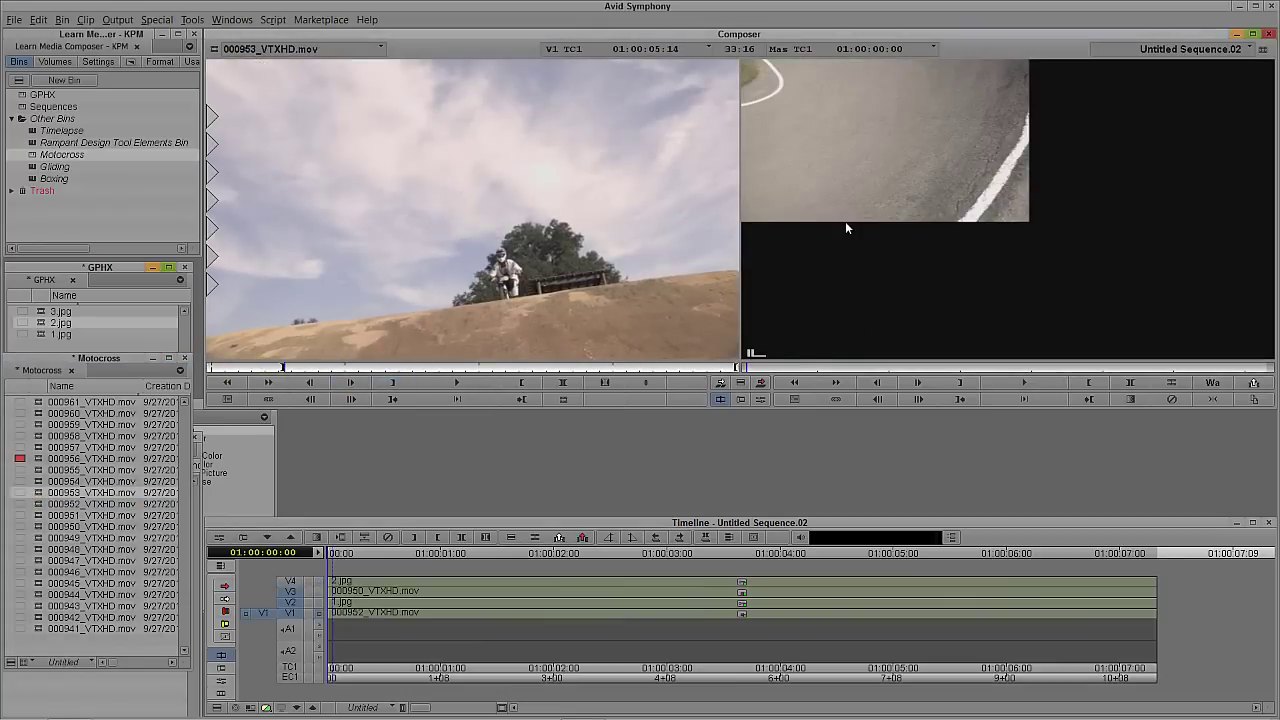
# Step: Add video tracks V5 and V6 and overwrite 000953_VTXHD.mov onto V5 across the full clip duration
pyautogui.hotkey('ctrl', 'y')
pyautogui.hotkey('ctrl', 'y')
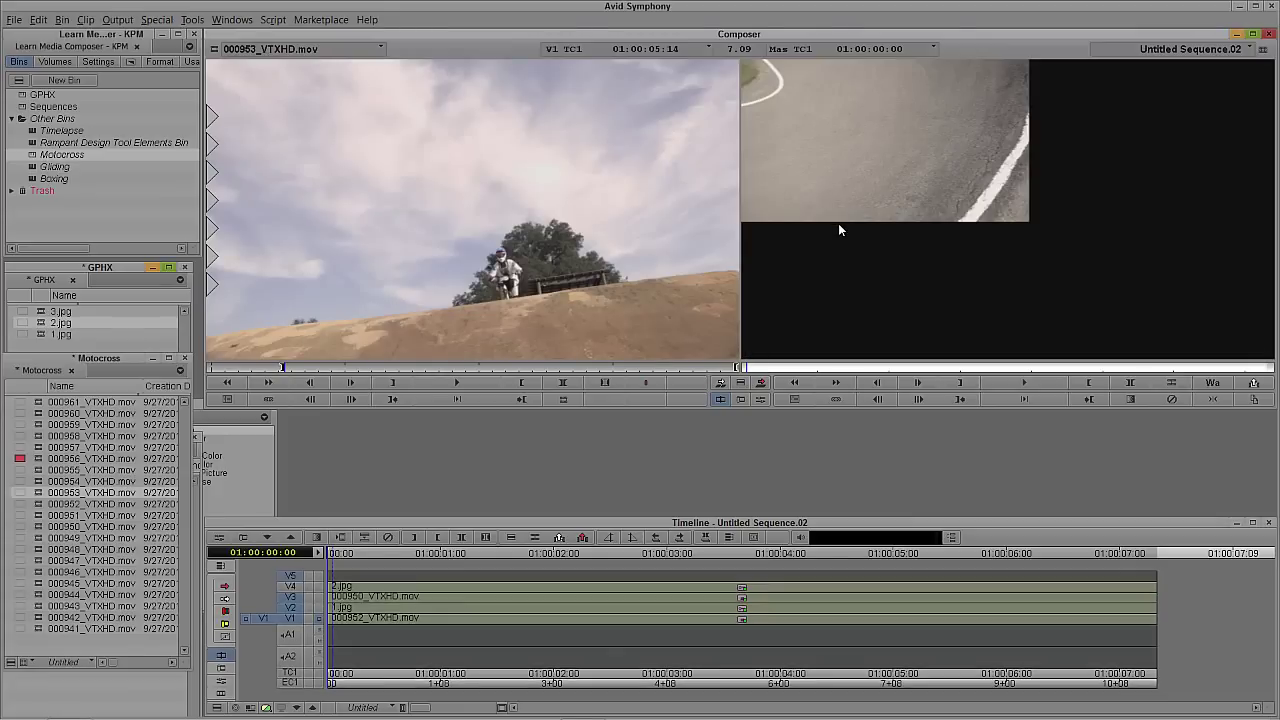
pyautogui.click(293, 622)
pyautogui.moveTo(293, 622); pyautogui.dragTo(293, 573)
pyautogui.click(293, 572)
pyautogui.click(419, 587)
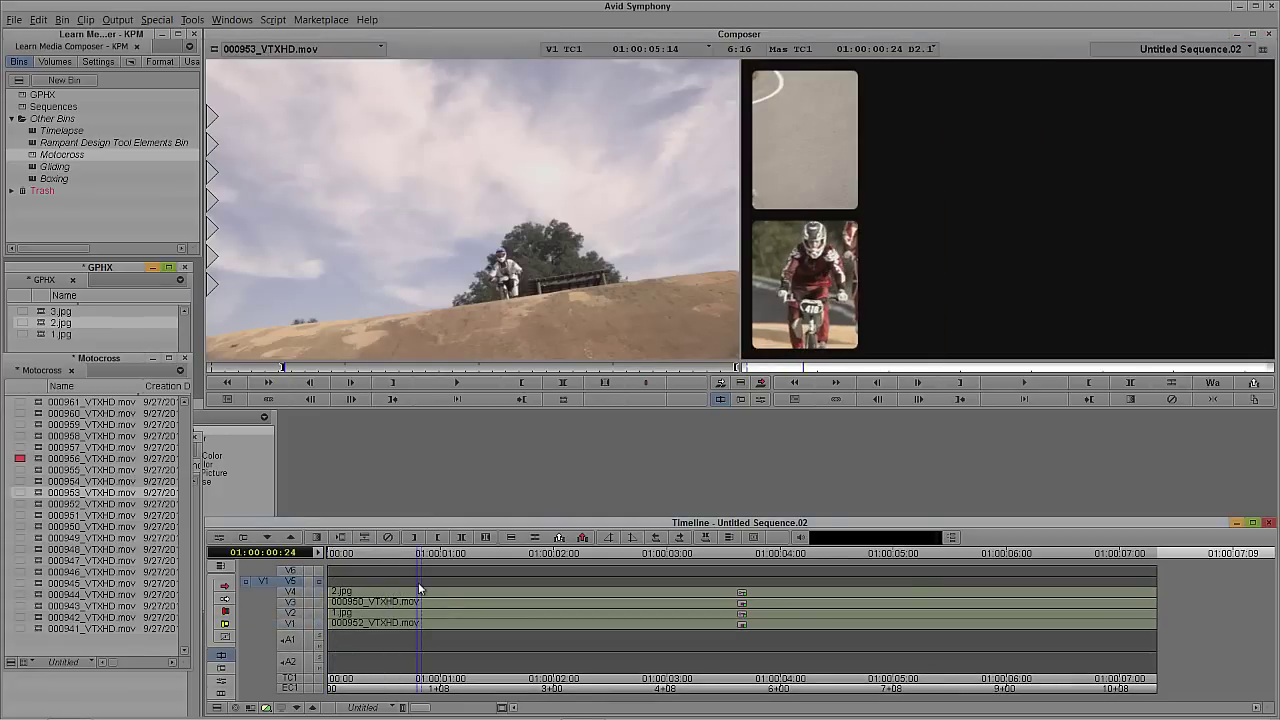
pyautogui.press('t')
pyautogui.press('b')
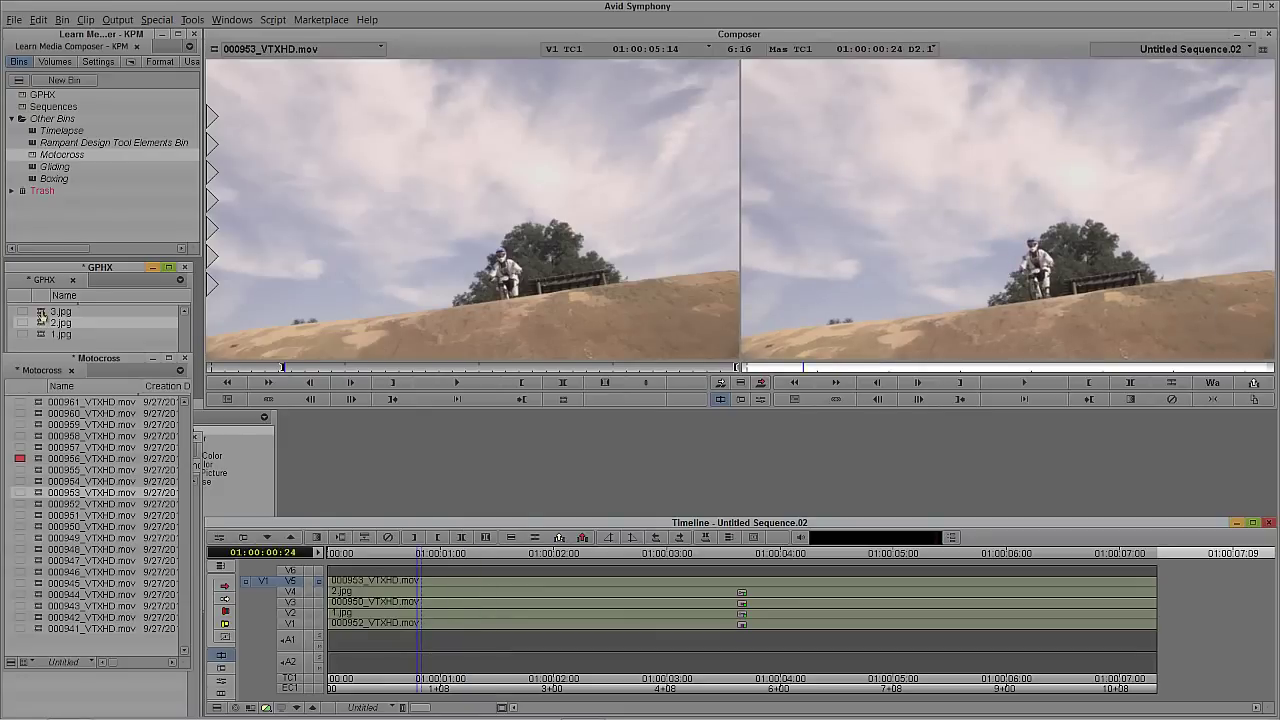
# Step: Load 3.jpg, mark an in point at 01:00:07:06 and overwrite it onto V6 across the full clip duration
pyautogui.moveTo(60, 311); pyautogui.dragTo(391, 269)
pyautogui.click(336, 367)
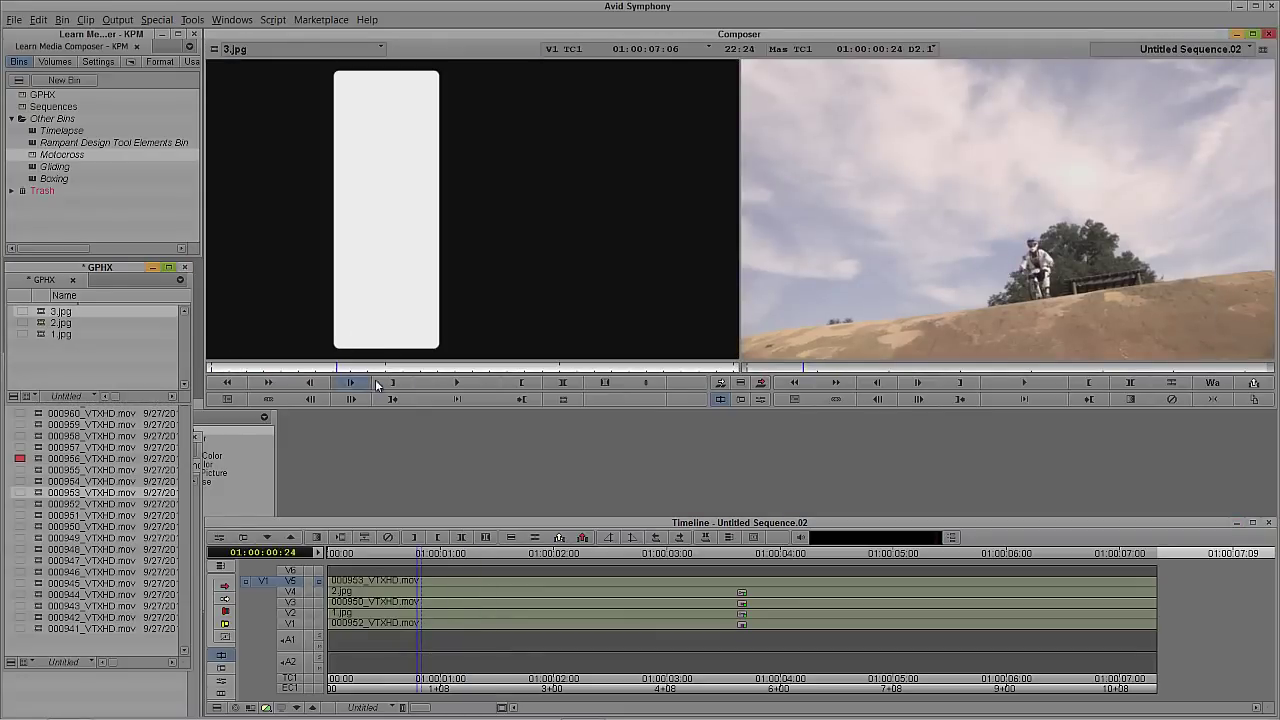
pyautogui.click(393, 382)
pyautogui.click(508, 578)
pyautogui.click(293, 583)
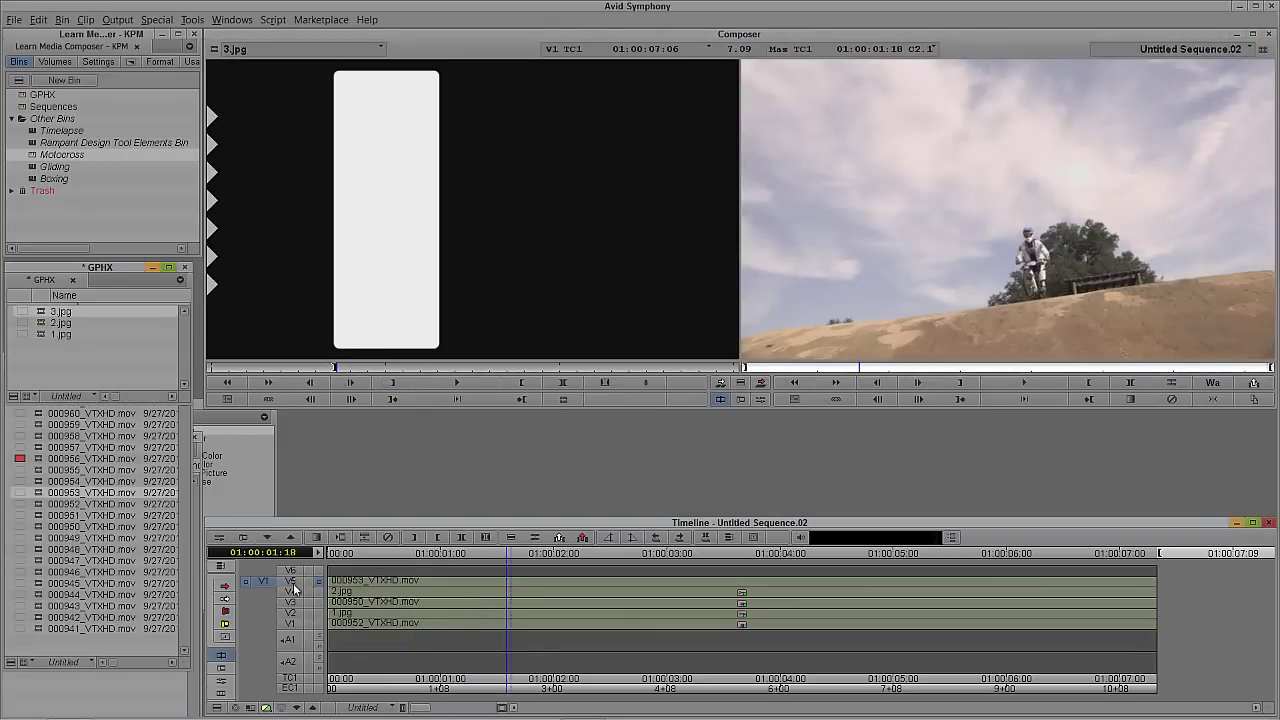
pyautogui.click(291, 571)
pyautogui.press('b')
pyautogui.click(458, 599)
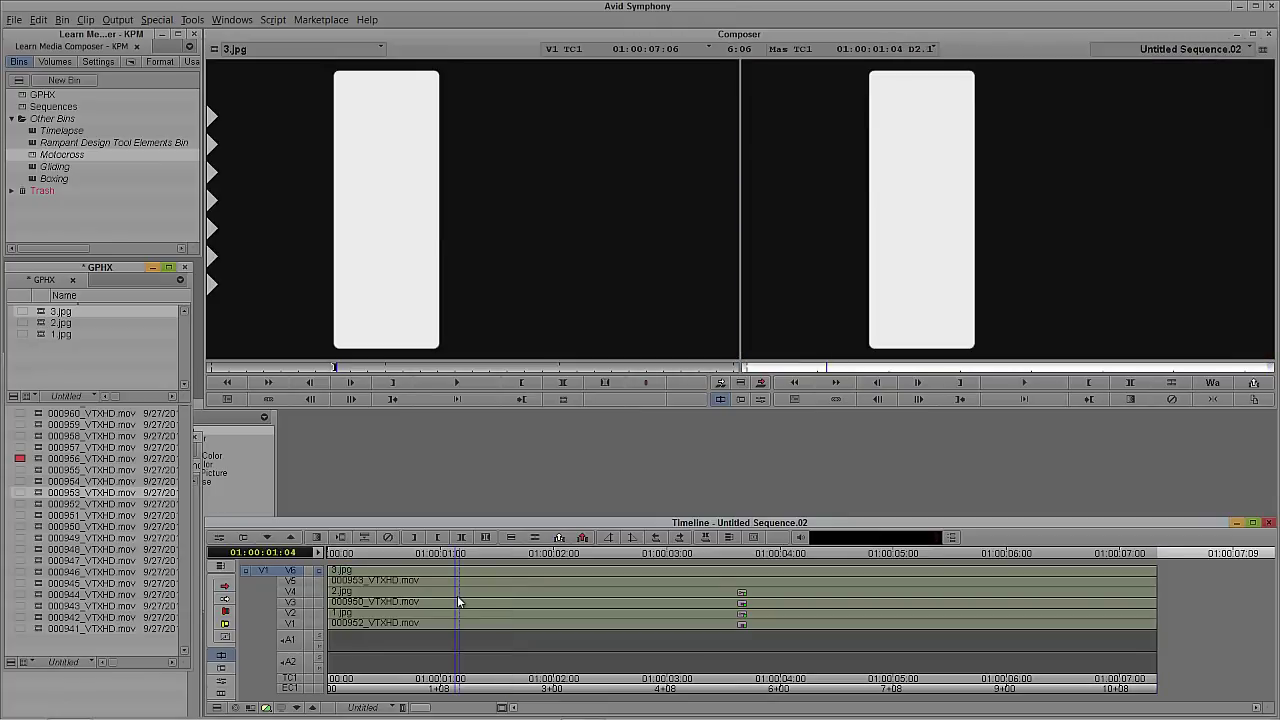
# Step: Reuse the Matte Key effect from 2.jpg on V4 for 3.jpg on V6 and close the effect editor
pyautogui.press(']')
pyautogui.click(452, 602)
pyautogui.click(453, 591)
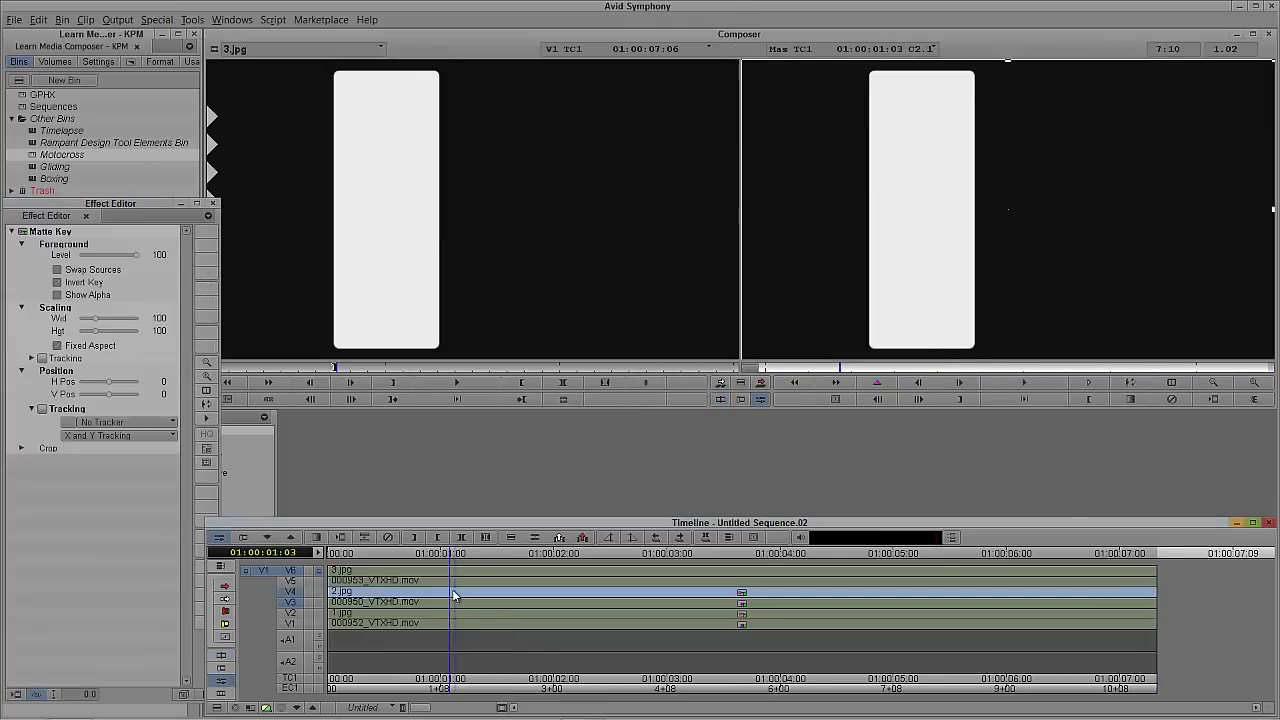
pyautogui.moveTo(24, 232); pyautogui.dragTo(448, 573)
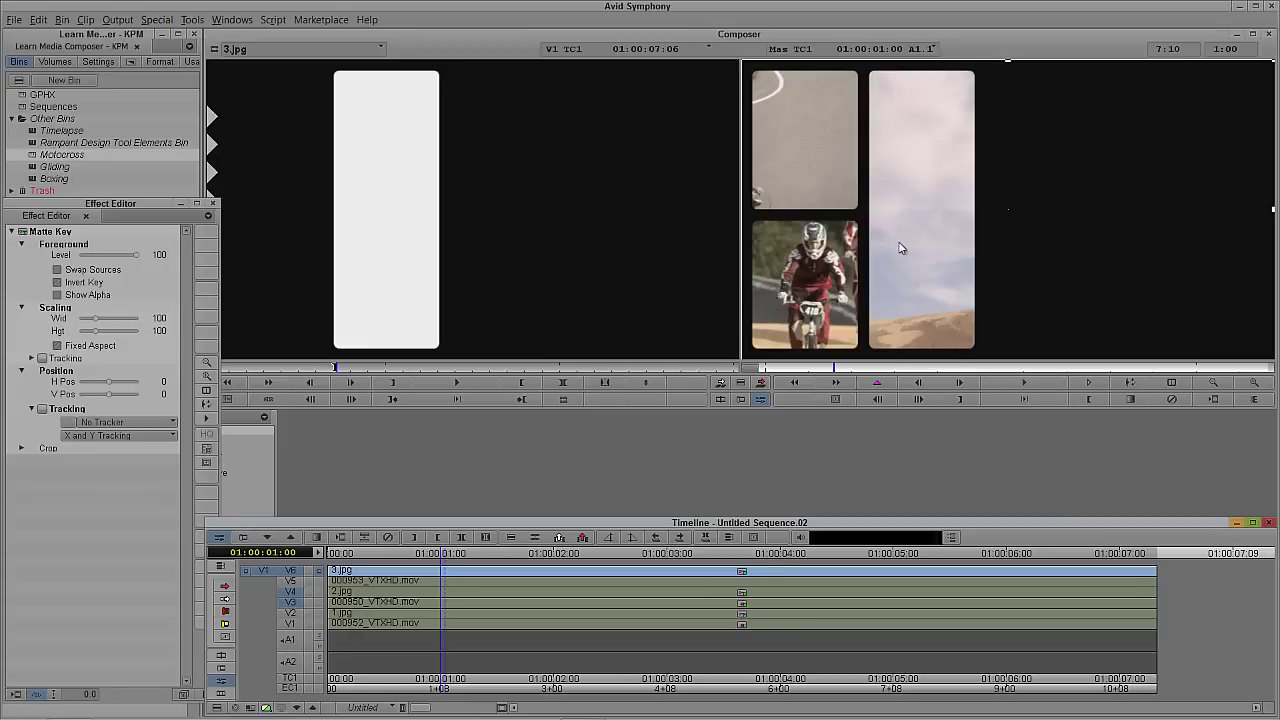
pyautogui.moveTo(140, 222); pyautogui.dragTo(187, 418)
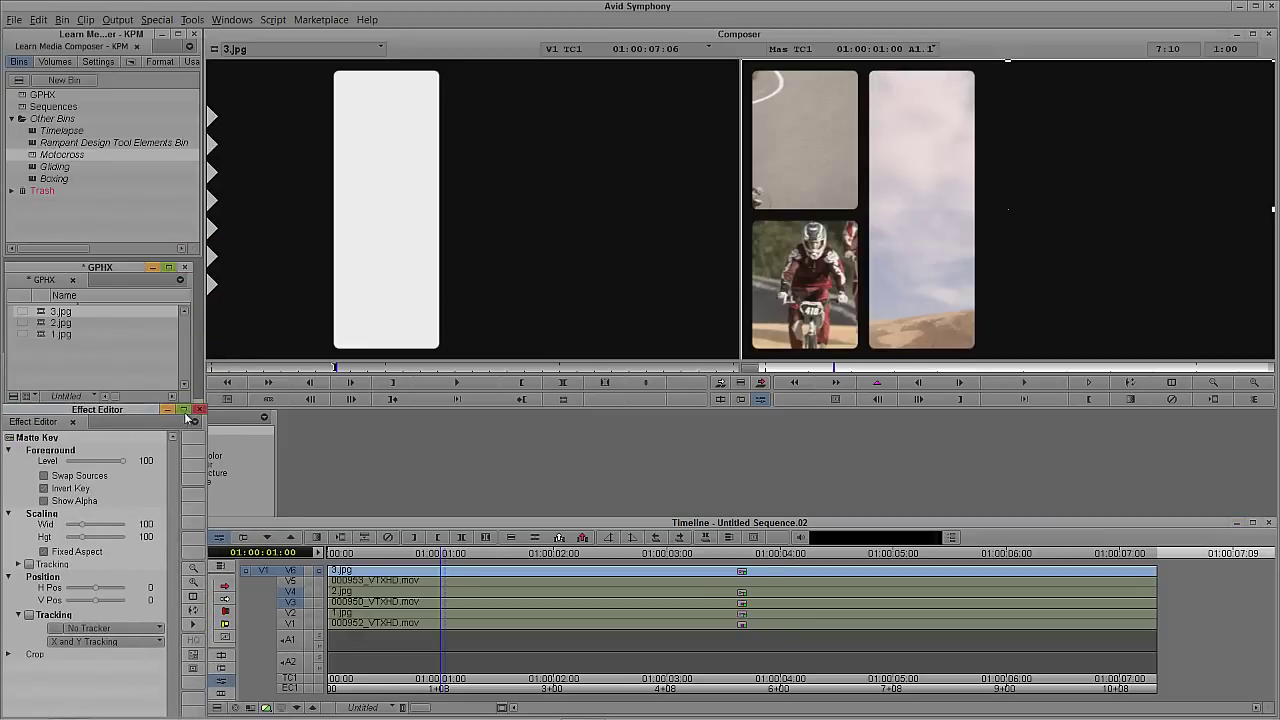
pyautogui.click(198, 410)
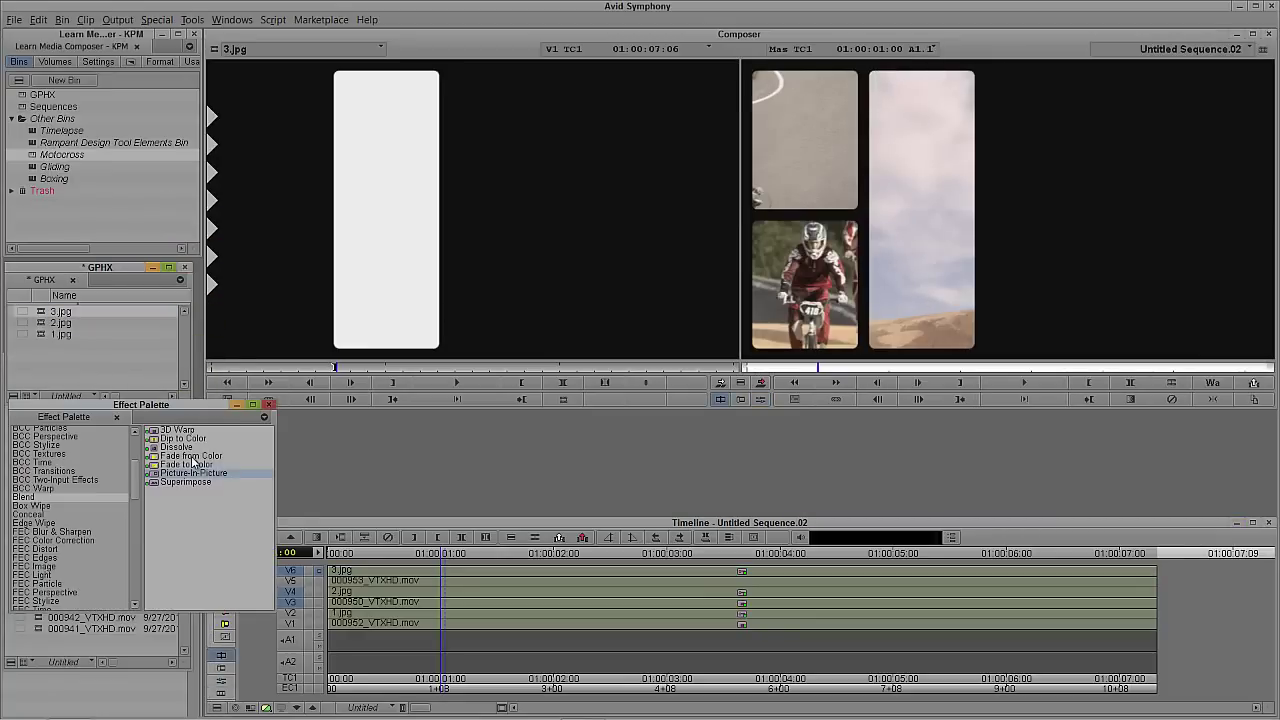
# Step: Apply a 3D Warp effect to 000953_VTXHD.mov on V5 and shift its picture horizontally to bring the rider into the tall box
pyautogui.moveTo(180, 472)
pyautogui.mouseDown()
pyautogui.moveTo(430, 560)
pyautogui.moveTo(430, 583)
pyautogui.mouseUp()
pyautogui.click(450, 582)
pyautogui.press('F8')
pyautogui.click(451, 587)
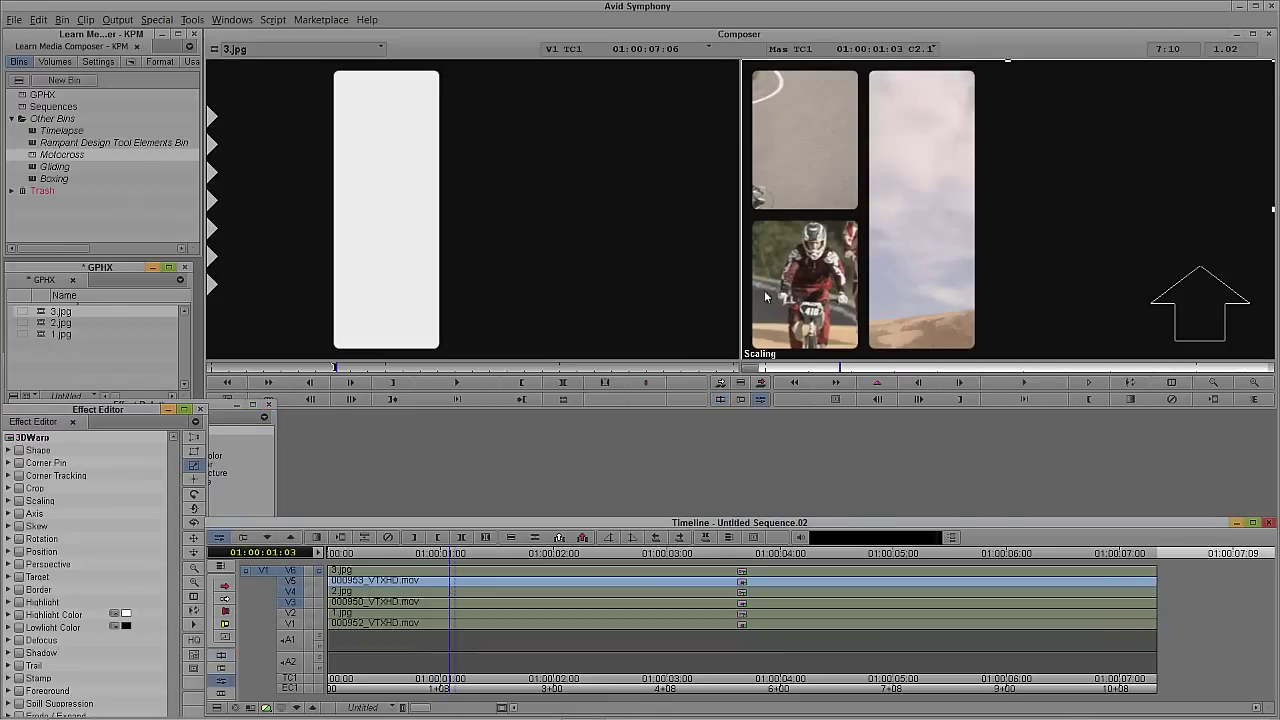
pyautogui.moveTo(1134, 276); pyautogui.dragTo(1028, 279)
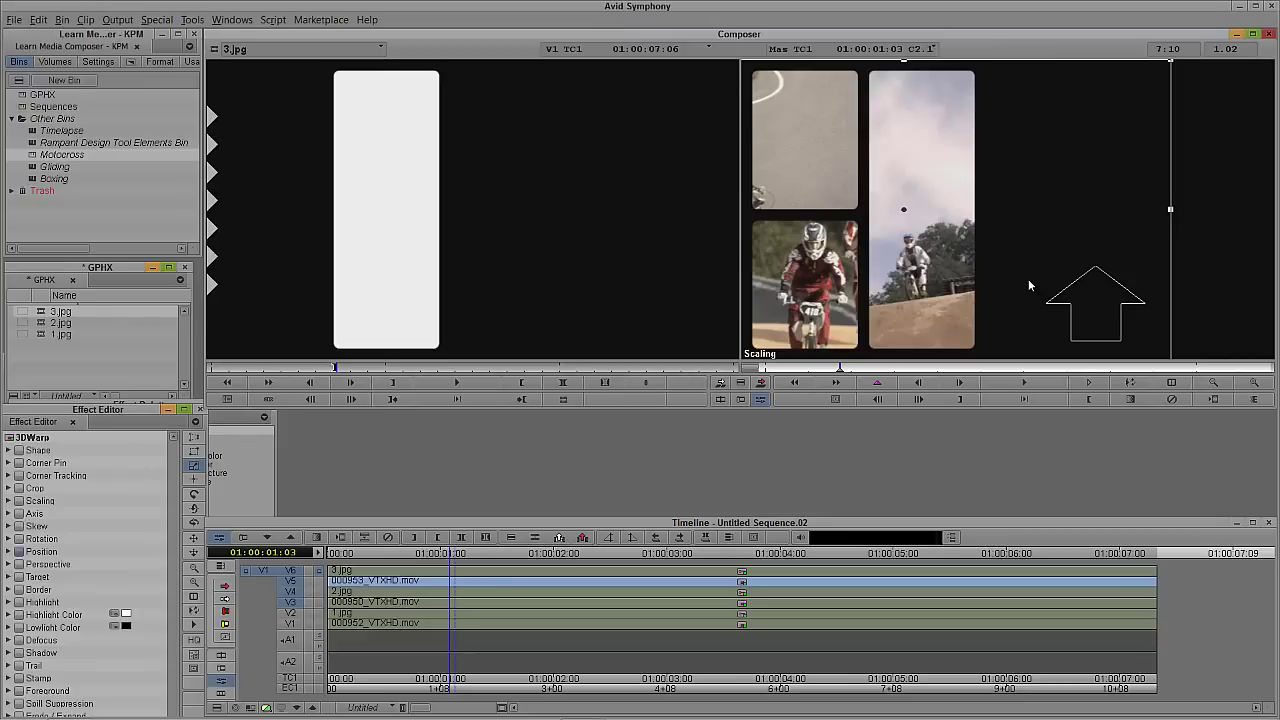
# Step: Refine the V5 picture's horizontal position with the jump at 01:00:05:13 in view, keeping the rider within the tall box, and leave effect mode
pyautogui.moveTo(561, 593); pyautogui.dragTo(951, 557)
pyautogui.click(948, 570)
pyautogui.click(939, 582)
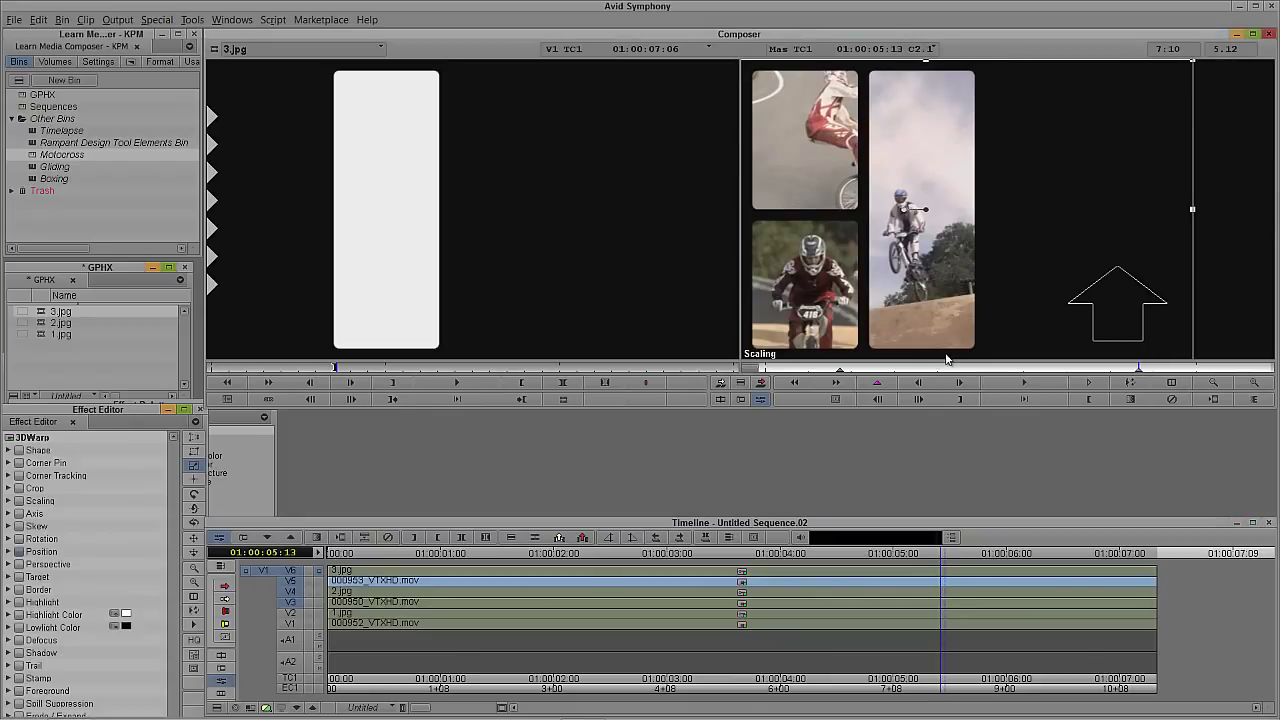
pyautogui.click(839, 371)
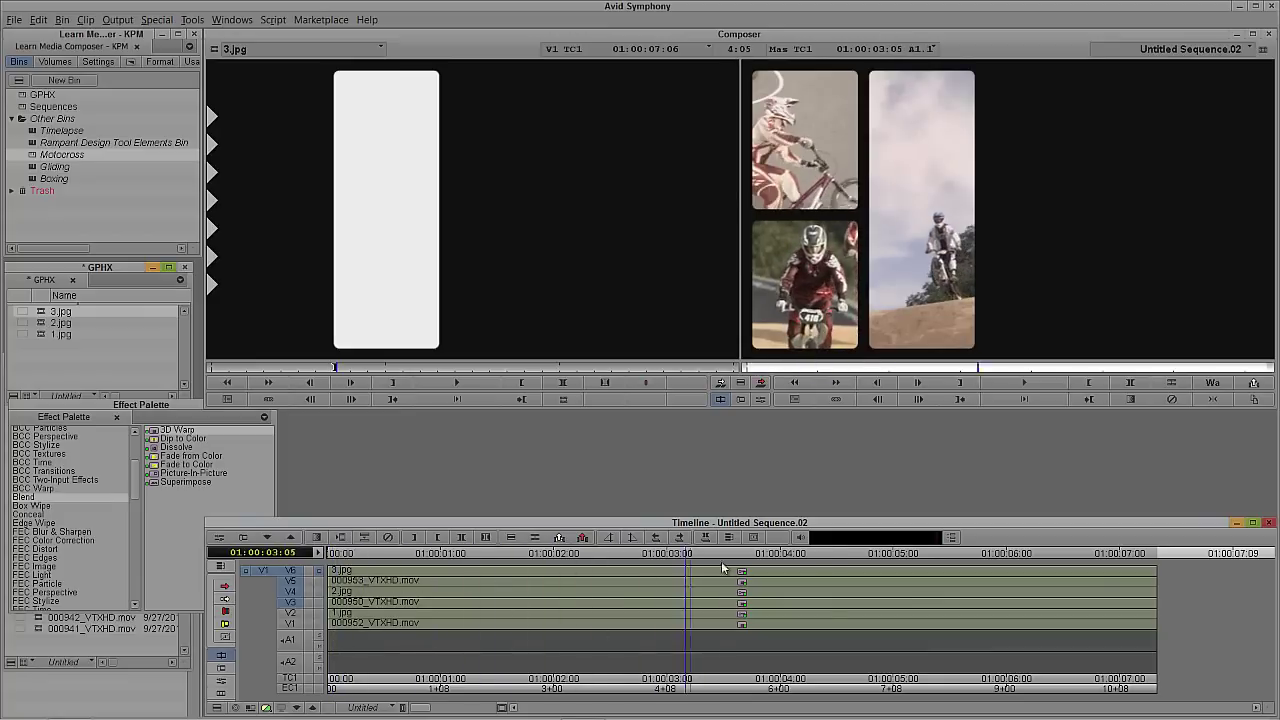
# Step: Review the riders' movement in all three boxes across the sequence and return to its start
pyautogui.moveTo(1102, 531); pyautogui.dragTo(630, 536)
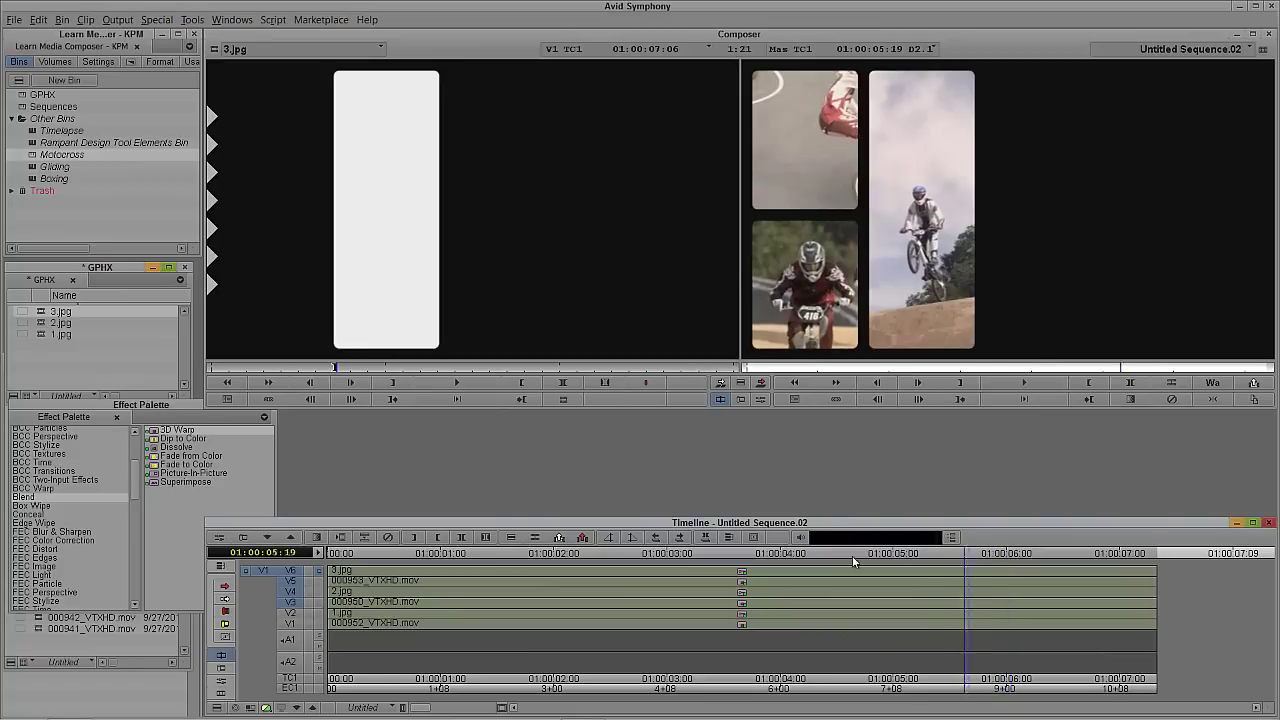
pyautogui.click(484, 588)
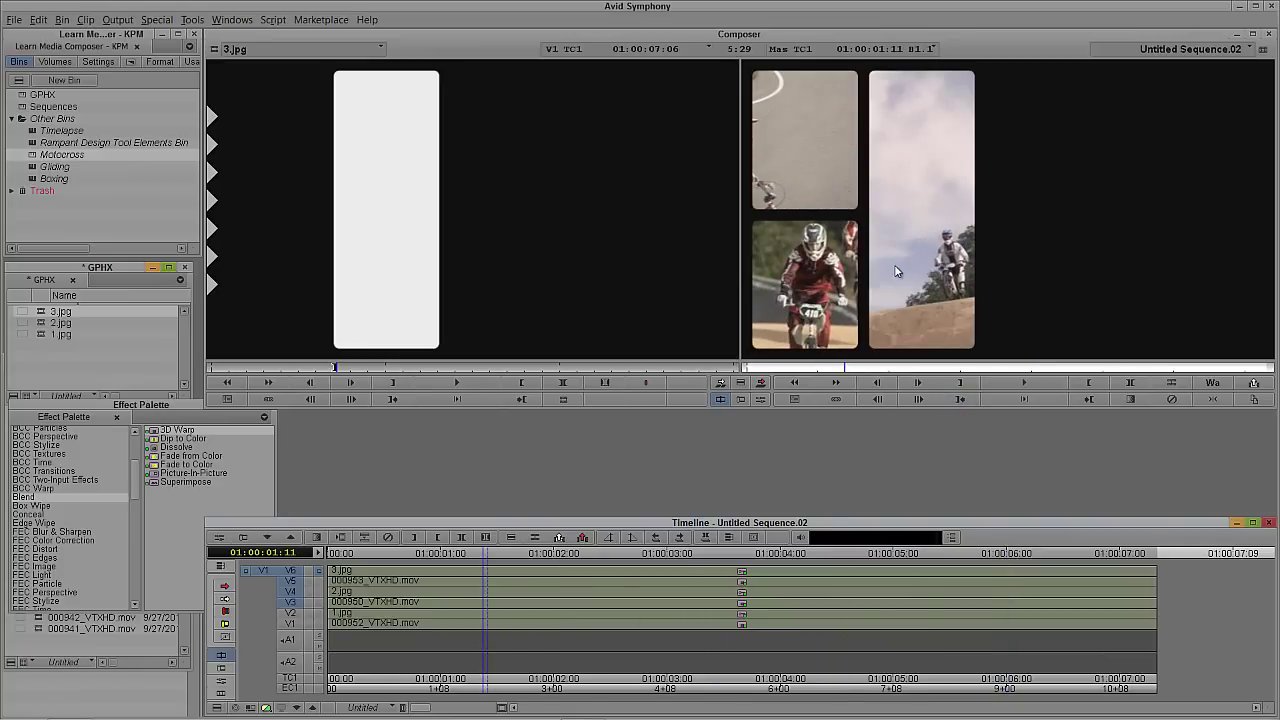
pyautogui.press('Home')
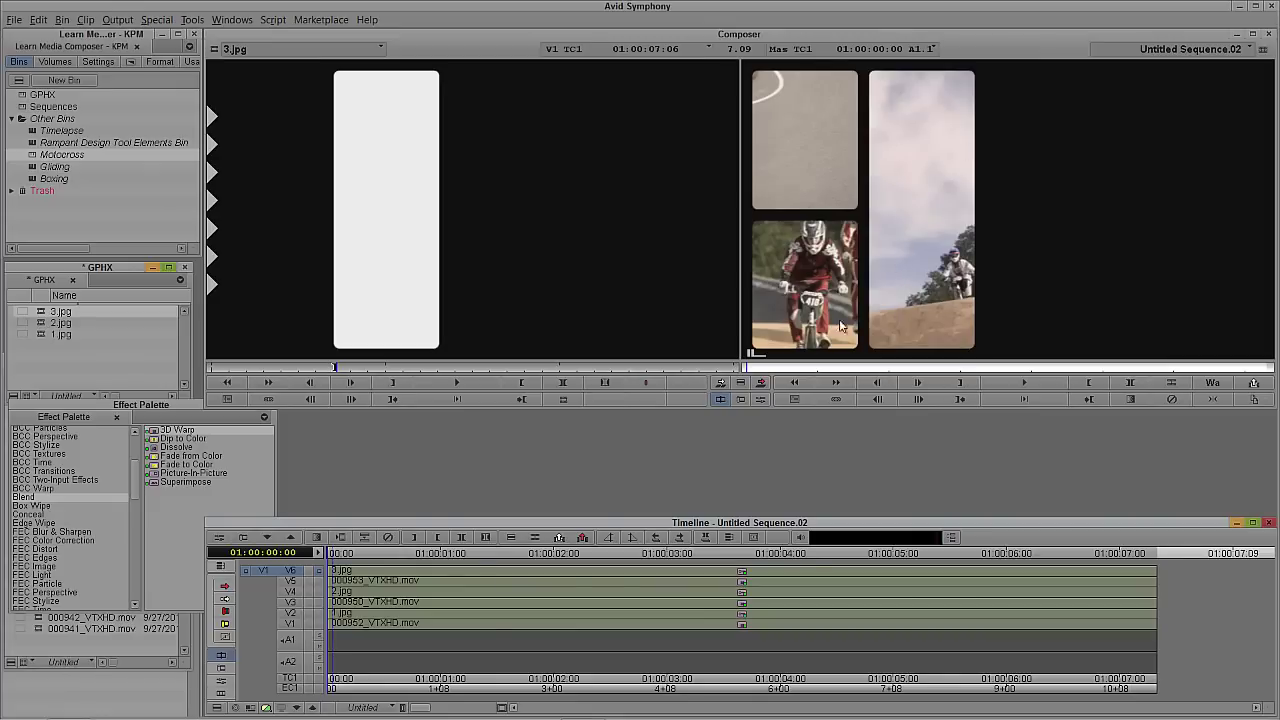
# Step: Open the Matte Key on 3.jpg for editing, try an H Pos of 205, and undo it
pyautogui.click(760, 399)
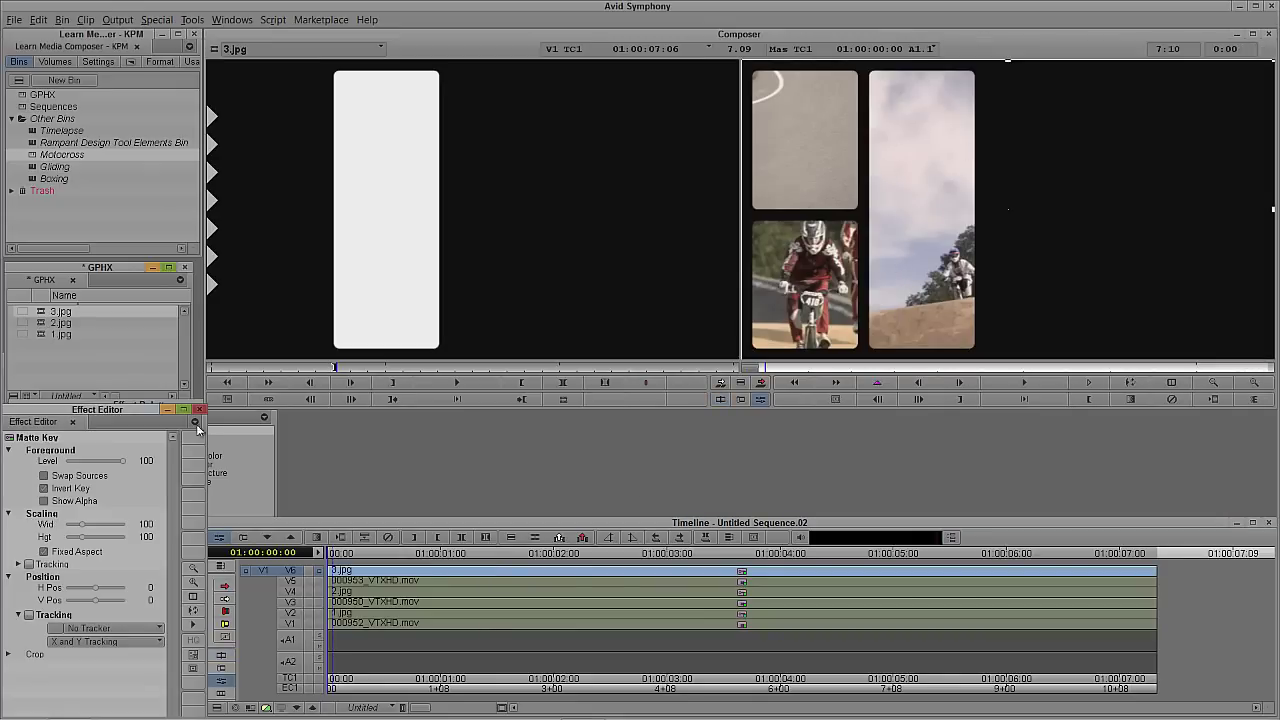
pyautogui.moveTo(99, 412); pyautogui.dragTo(148, 263)
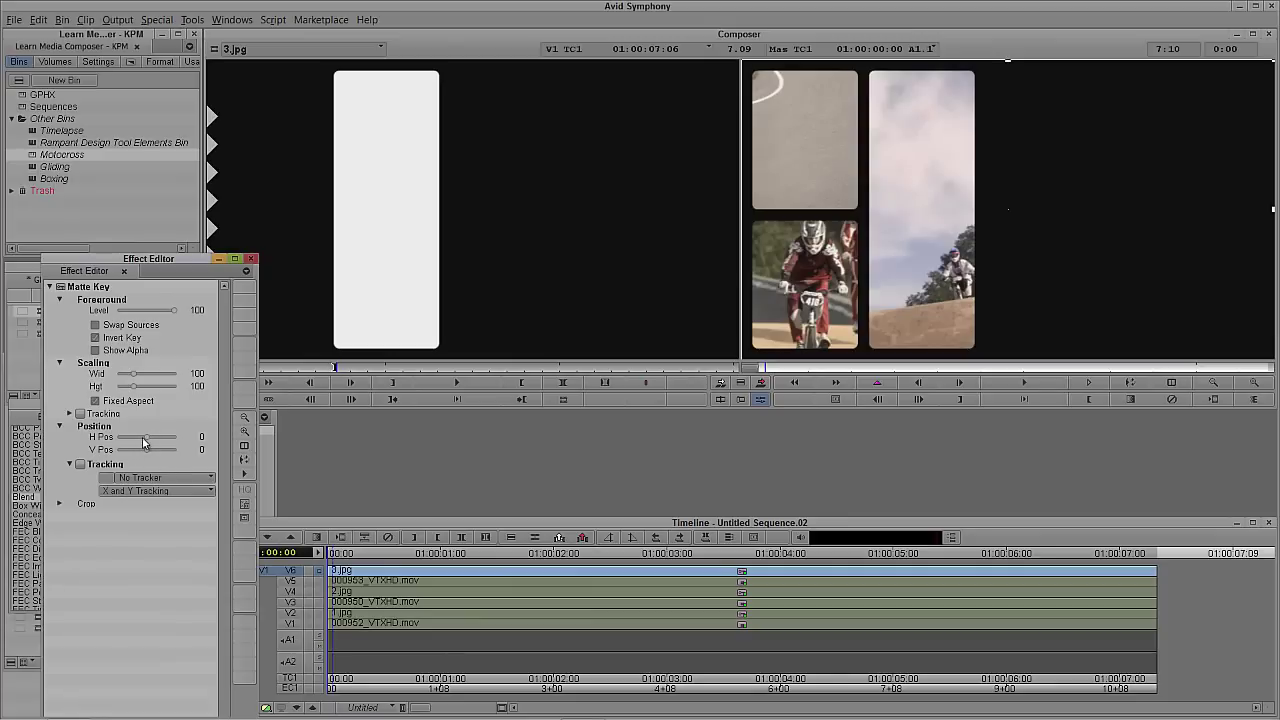
pyautogui.moveTo(147, 443); pyautogui.dragTo(152, 441)
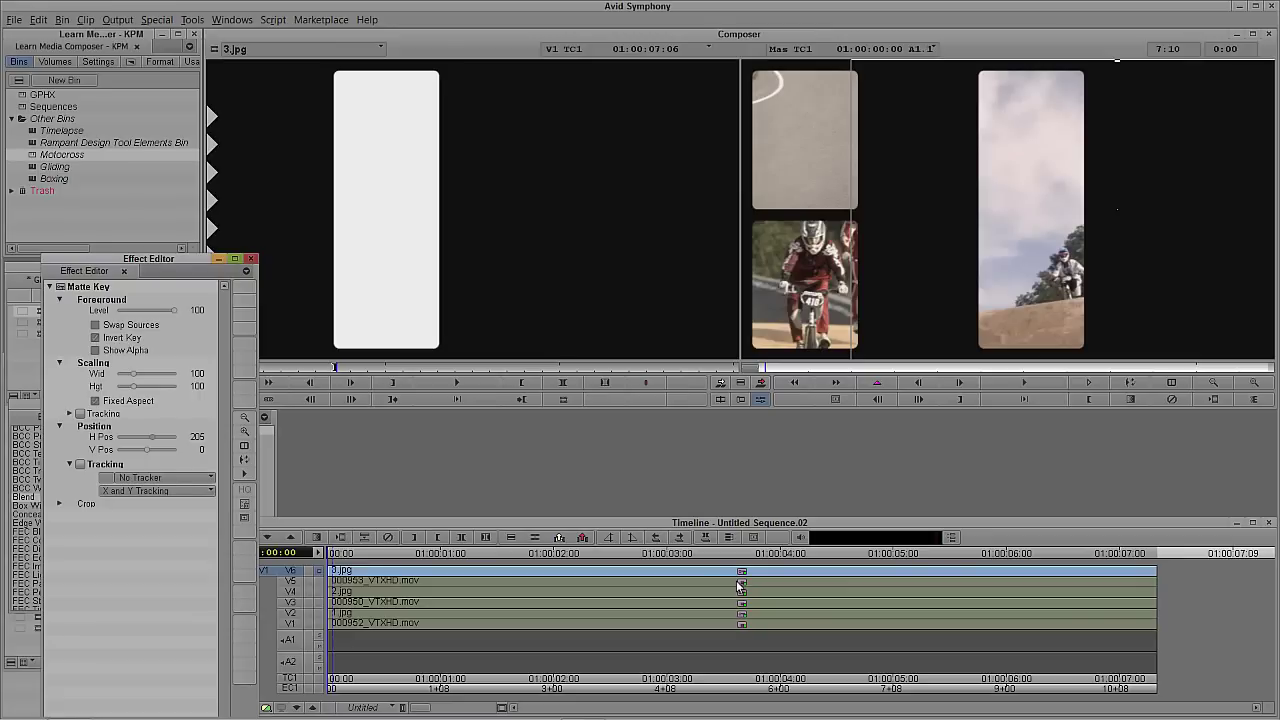
pyautogui.hotkey('ctrl', 'z')
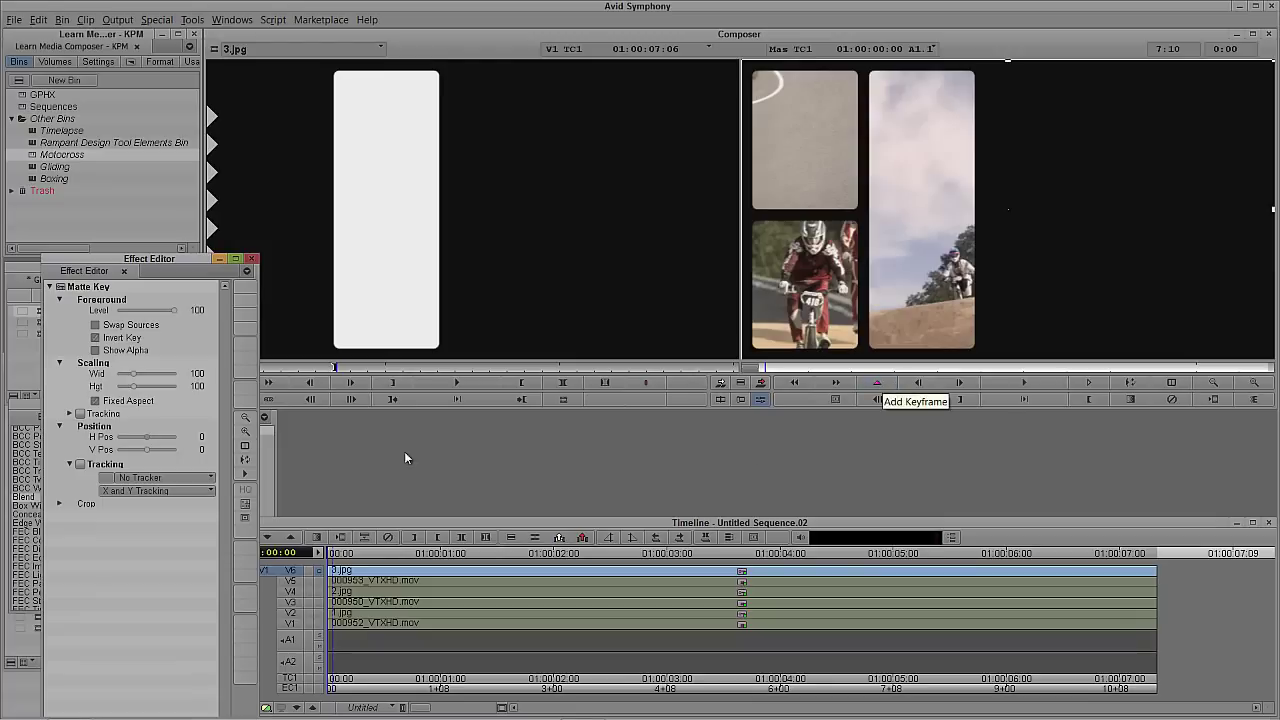
# Step: Show the keyframe graphs for 3.jpg's Matte Key and keyframe only V Pos at 01:00:00:00, undoing the H Pos keyframe
pyautogui.moveTo(178, 265); pyautogui.dragTo(144, 145)
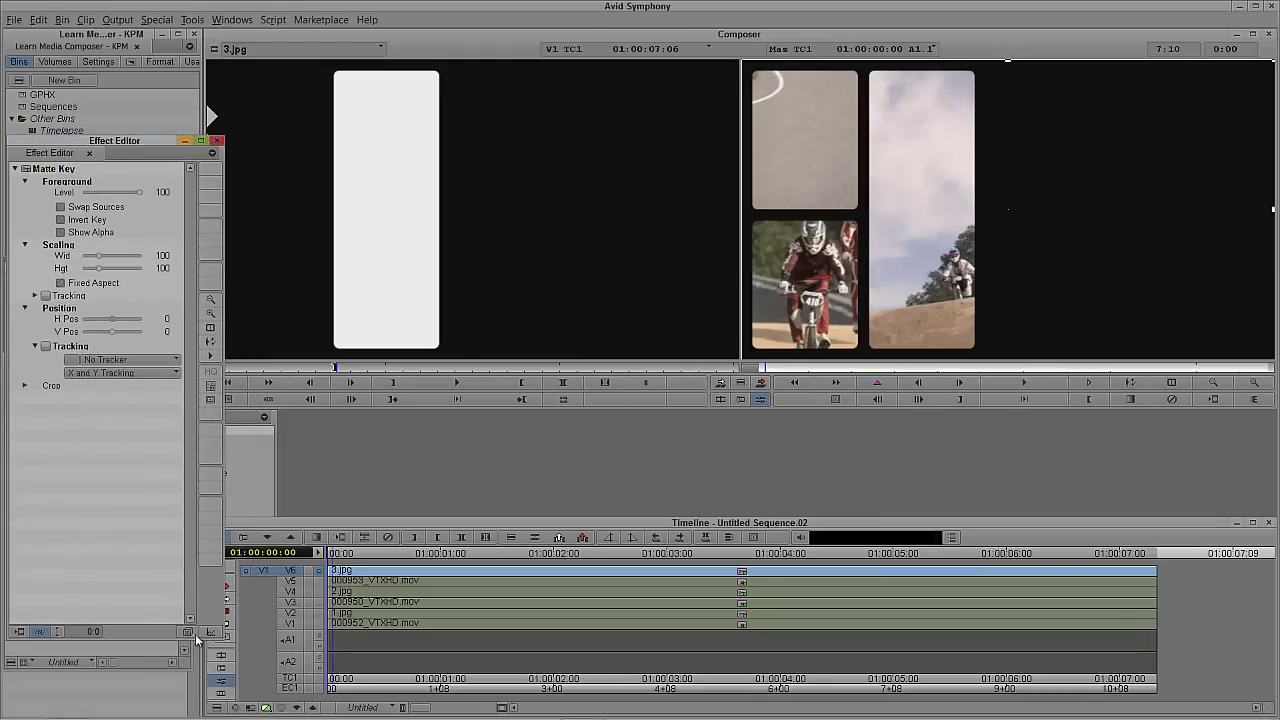
pyautogui.click(212, 632)
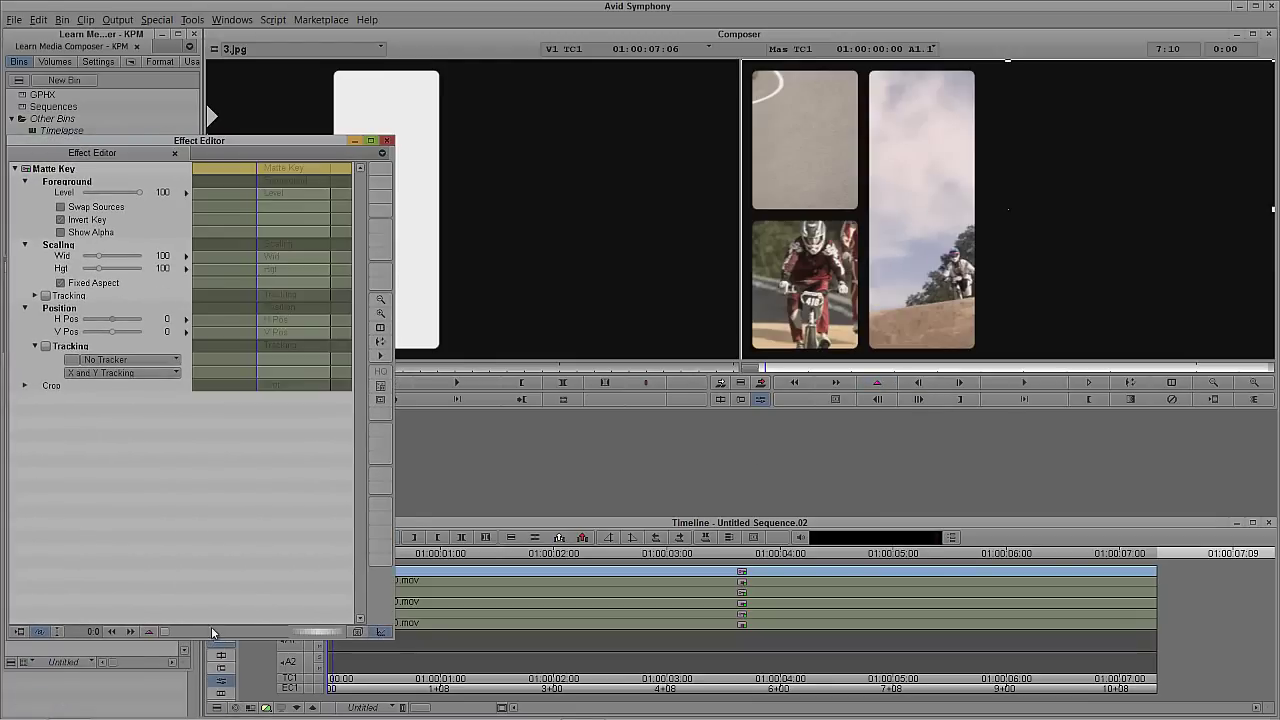
pyautogui.rightClick(279, 318)
pyautogui.click(299, 328)
pyautogui.rightClick(264, 335)
pyautogui.click(292, 344)
pyautogui.hotkey('ctrl', 'z')
# Step: Move 24 frames forward and add a second V Pos keyframe to 3.jpg's Matte Key
pyautogui.click(768, 372)
pyautogui.write('+24')
pyautogui.press('Return')
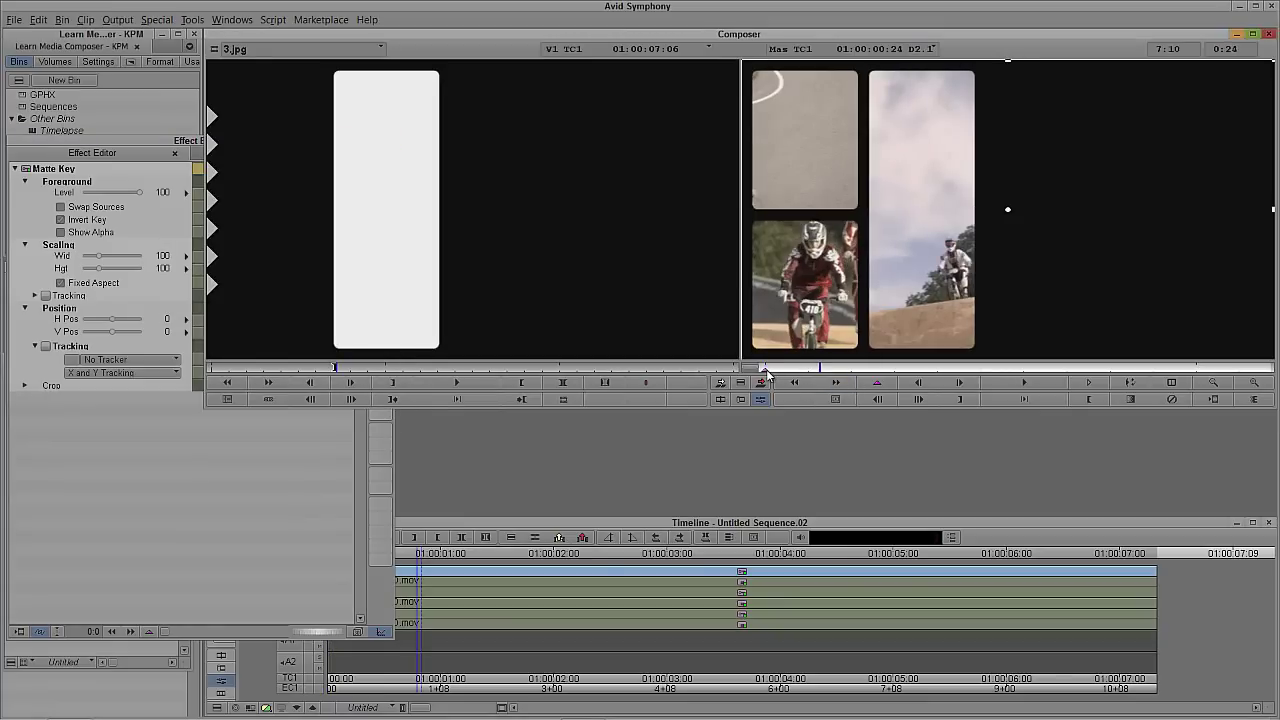
pyautogui.click(888, 385)
pyautogui.click(186, 141)
pyautogui.rightClick(294, 339)
pyautogui.click(312, 343)
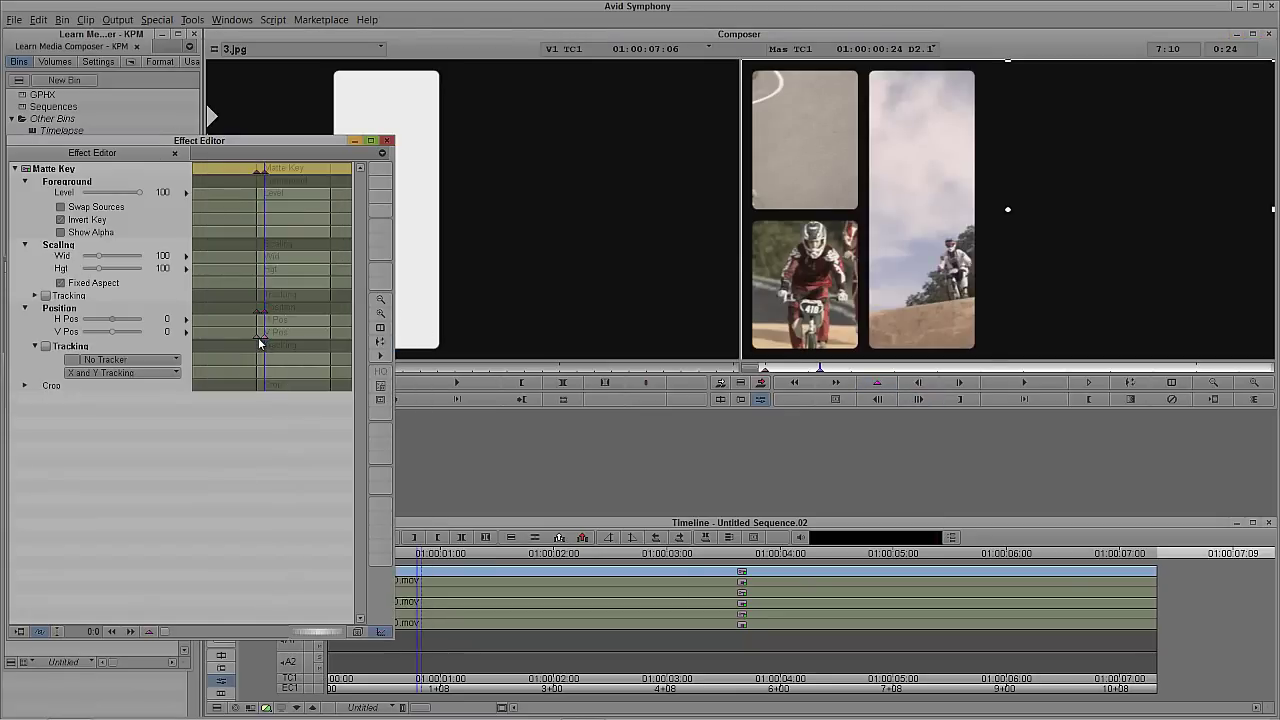
# Step: At the first keyframe, move the tall box straight down out of frame to a V Pos of 999
pyautogui.click(256, 343)
pyautogui.click(900, 223)
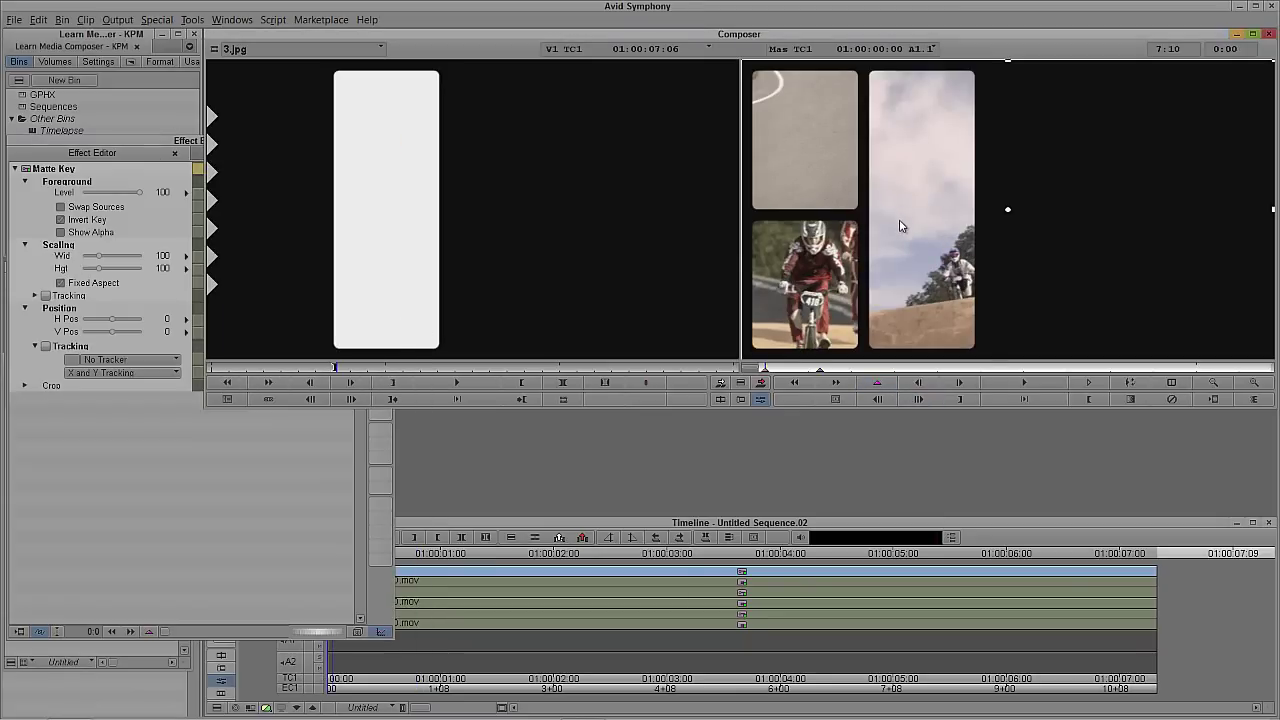
pyautogui.moveTo(900, 223); pyautogui.dragTo(920, 316)
pyautogui.moveTo(926, 250); pyautogui.dragTo(935, 386)
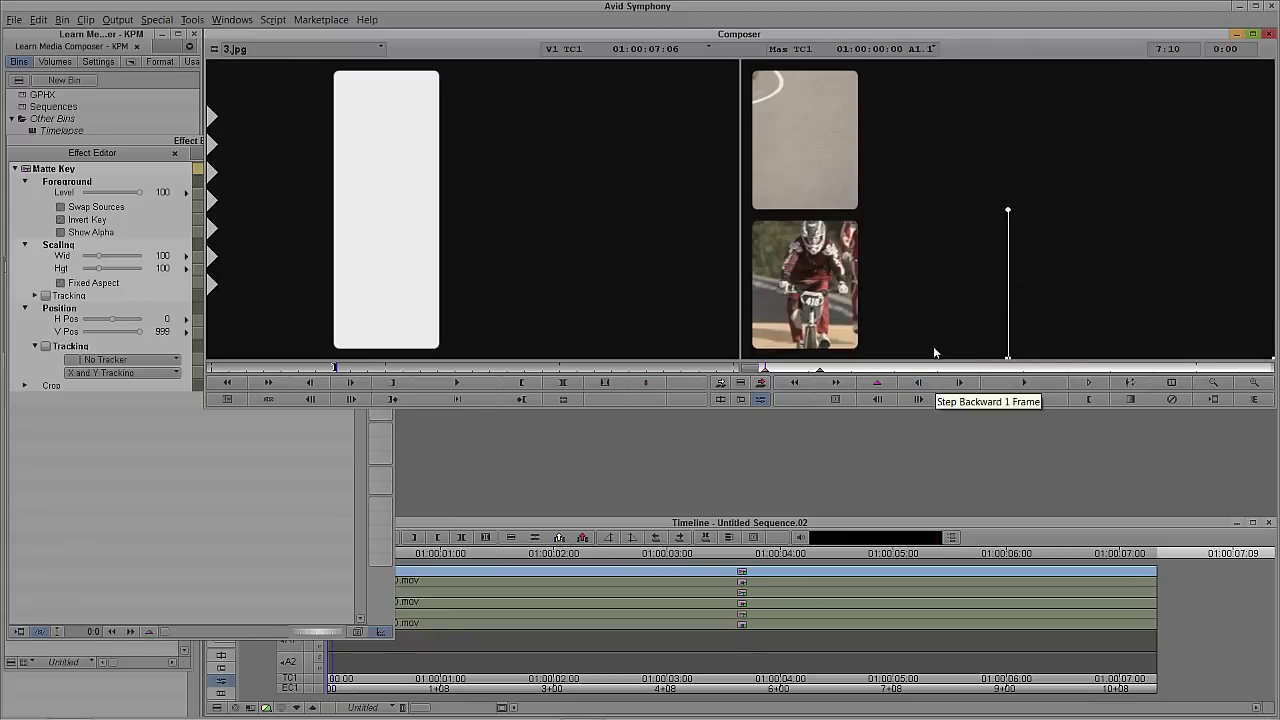
# Step: Select 2.jpg on V4 and add an H Pos keyframe to its Matte Key at 01:00:00:00
pyautogui.click(745, 595)
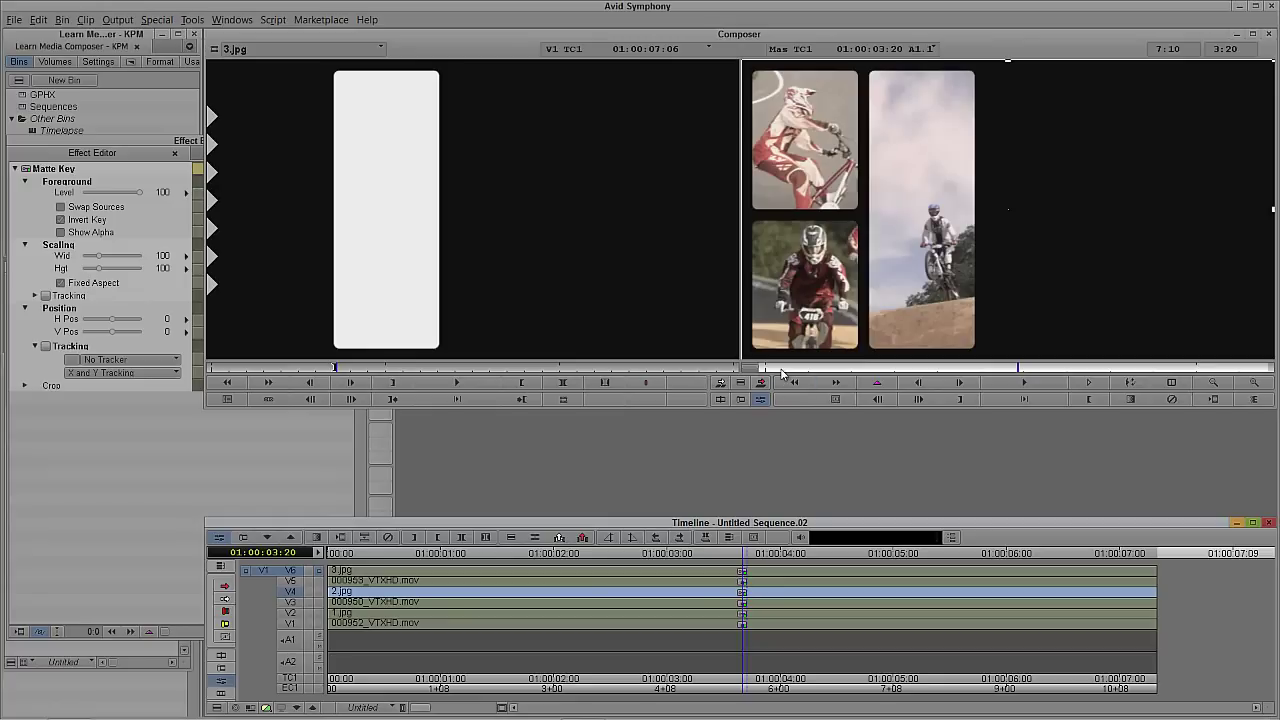
pyautogui.moveTo(778, 372); pyautogui.dragTo(738, 376)
pyautogui.click(115, 145)
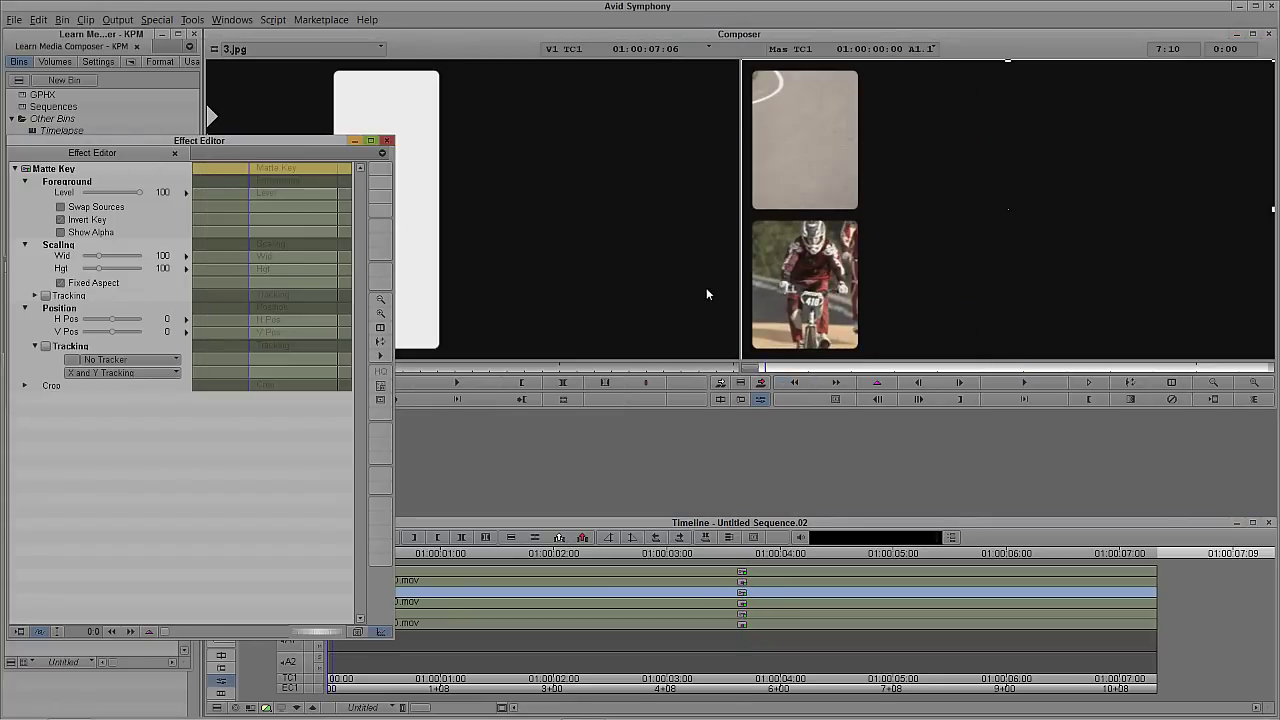
pyautogui.rightClick(260, 320)
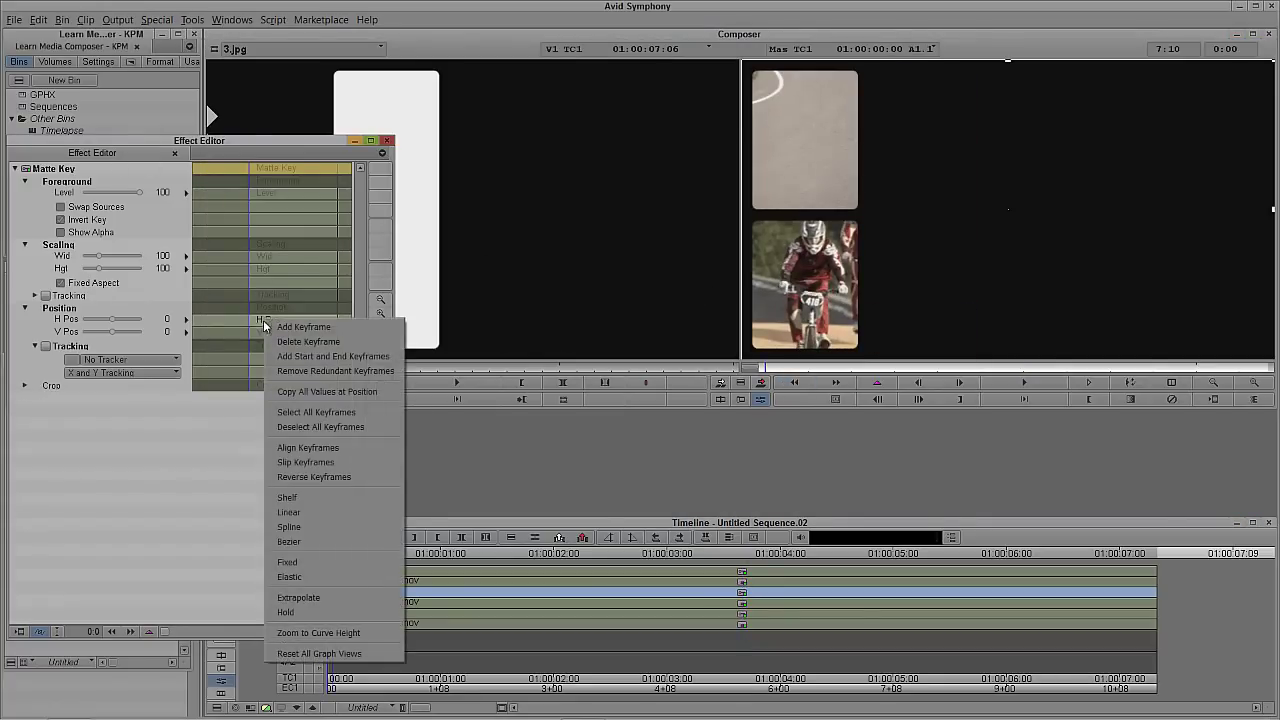
pyautogui.click(276, 329)
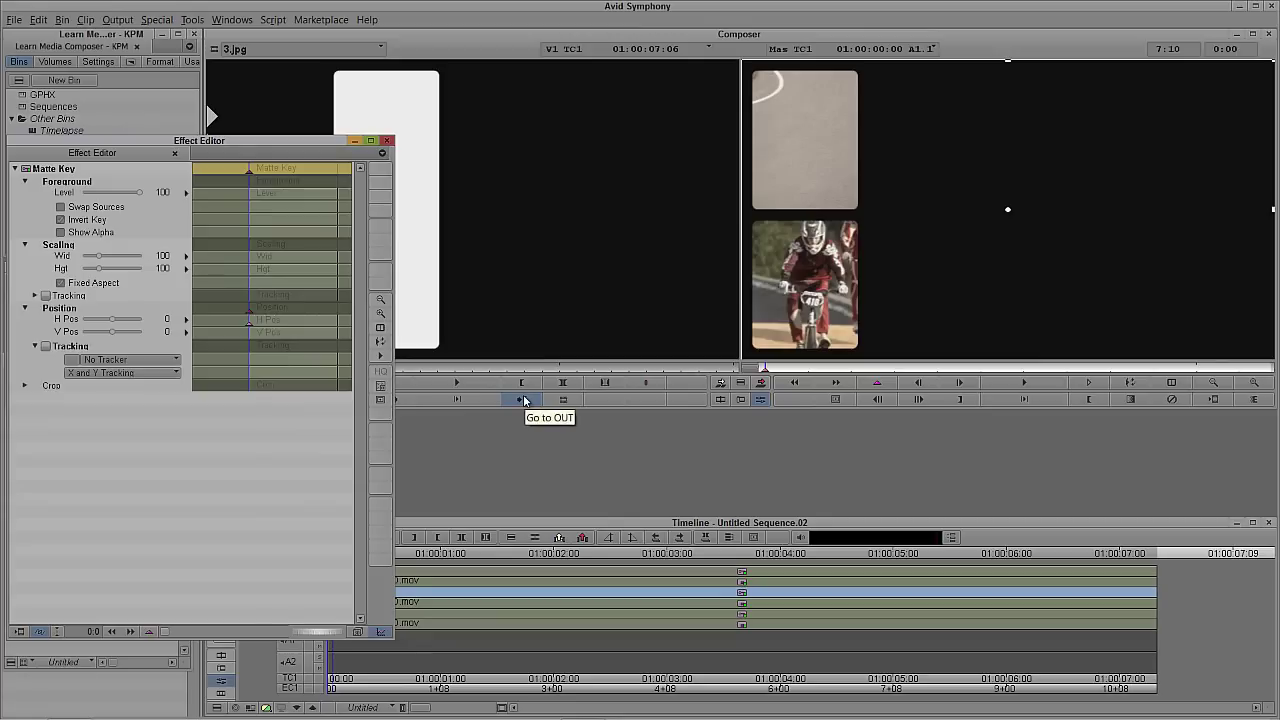
# Step: Add a second H Pos keyframe to 2.jpg's Matte Key at 24 frames and set the first keyframe's H Pos to -260
pyautogui.click(901, 272)
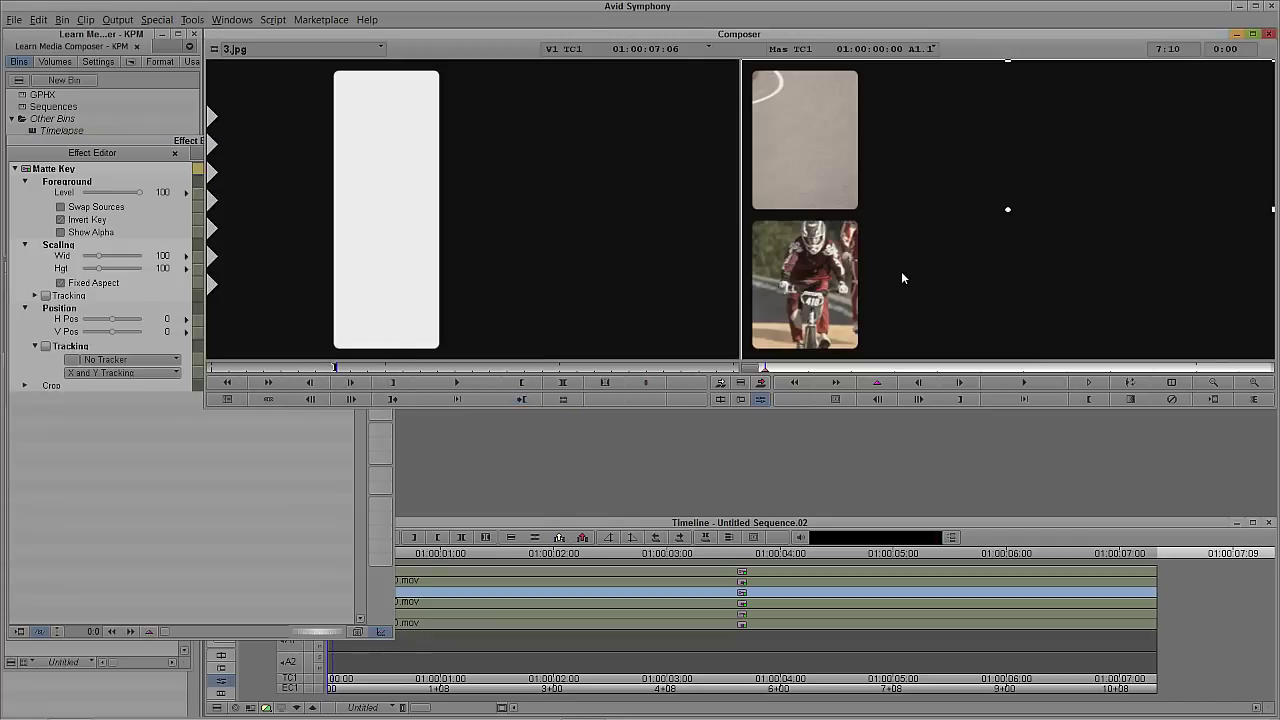
pyautogui.press('space')
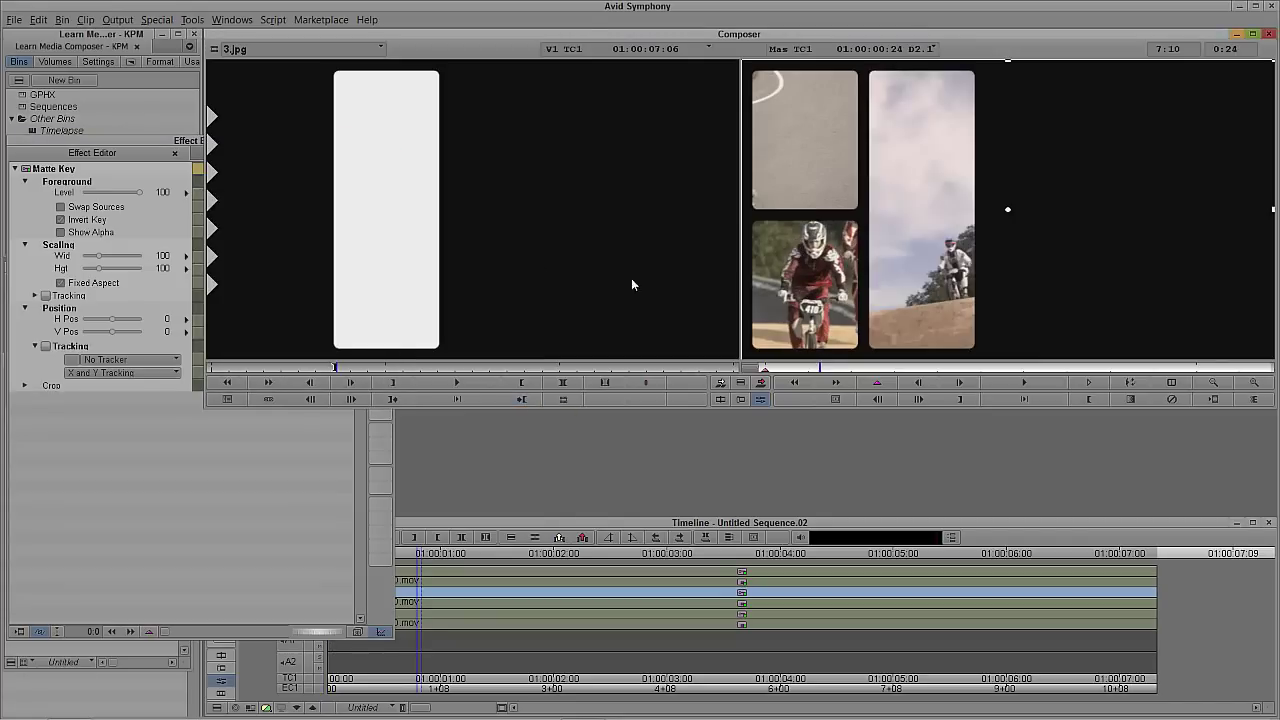
pyautogui.click(135, 465)
pyautogui.rightClick(277, 323)
pyautogui.click(285, 330)
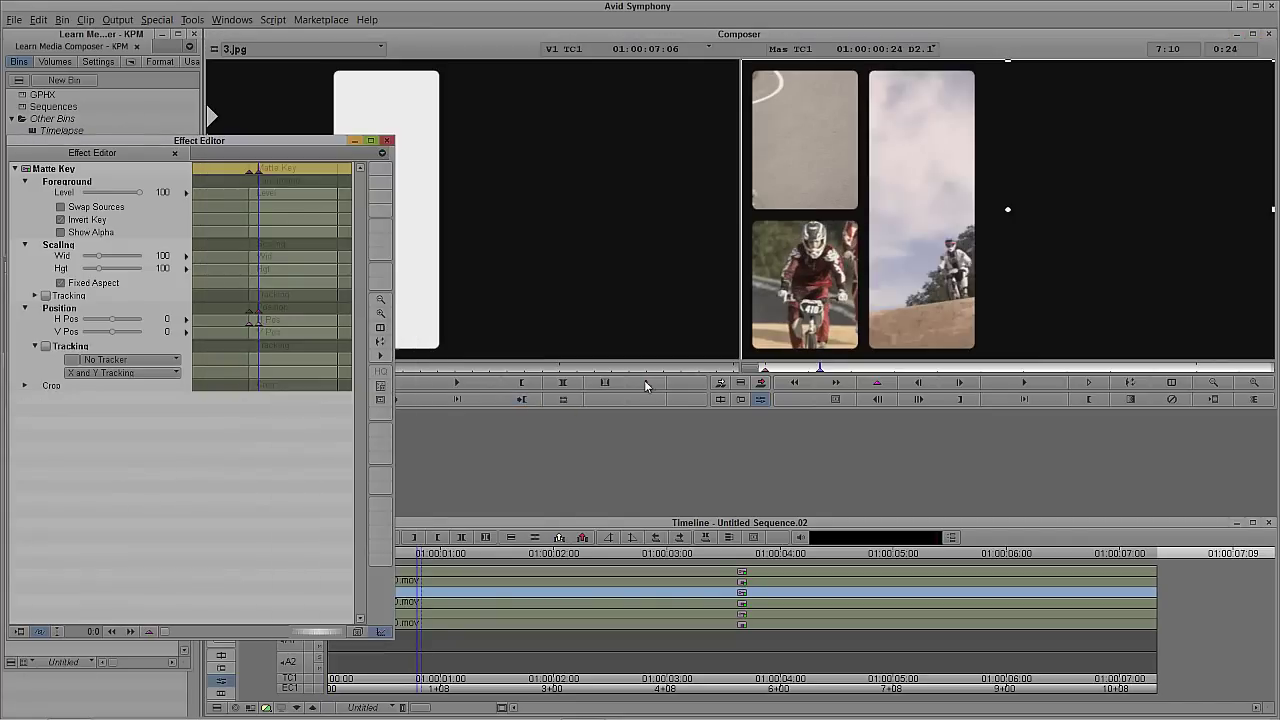
pyautogui.click(766, 370)
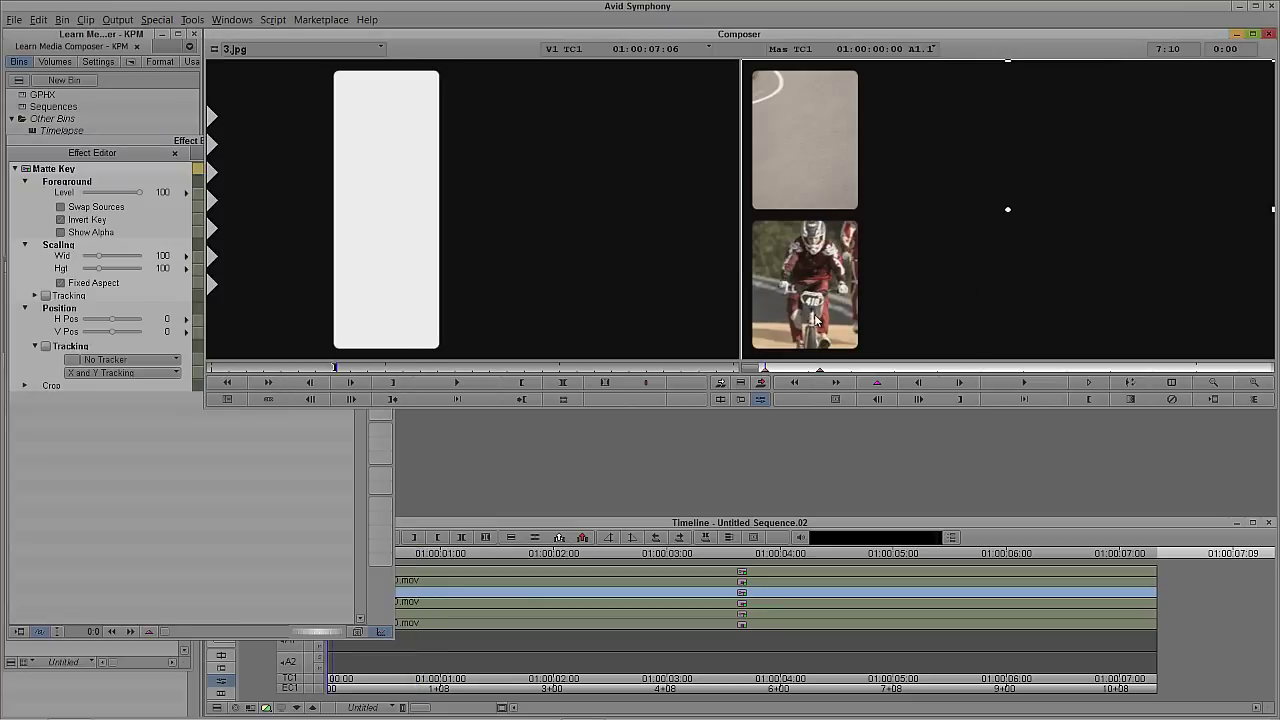
pyautogui.moveTo(834, 320); pyautogui.dragTo(695, 320)
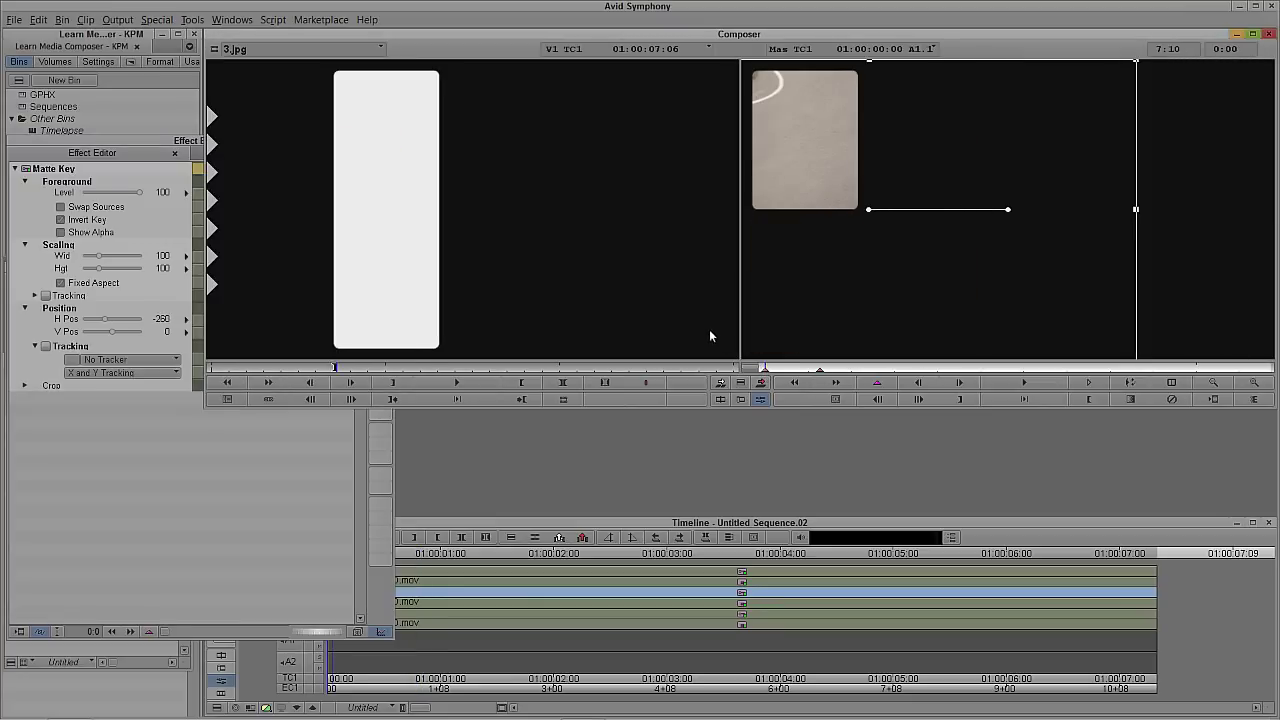
# Step: Select 1.jpg on V2 and add a V Pos keyframe to its Matte Key at 01:00:00:00
pyautogui.click(702, 614)
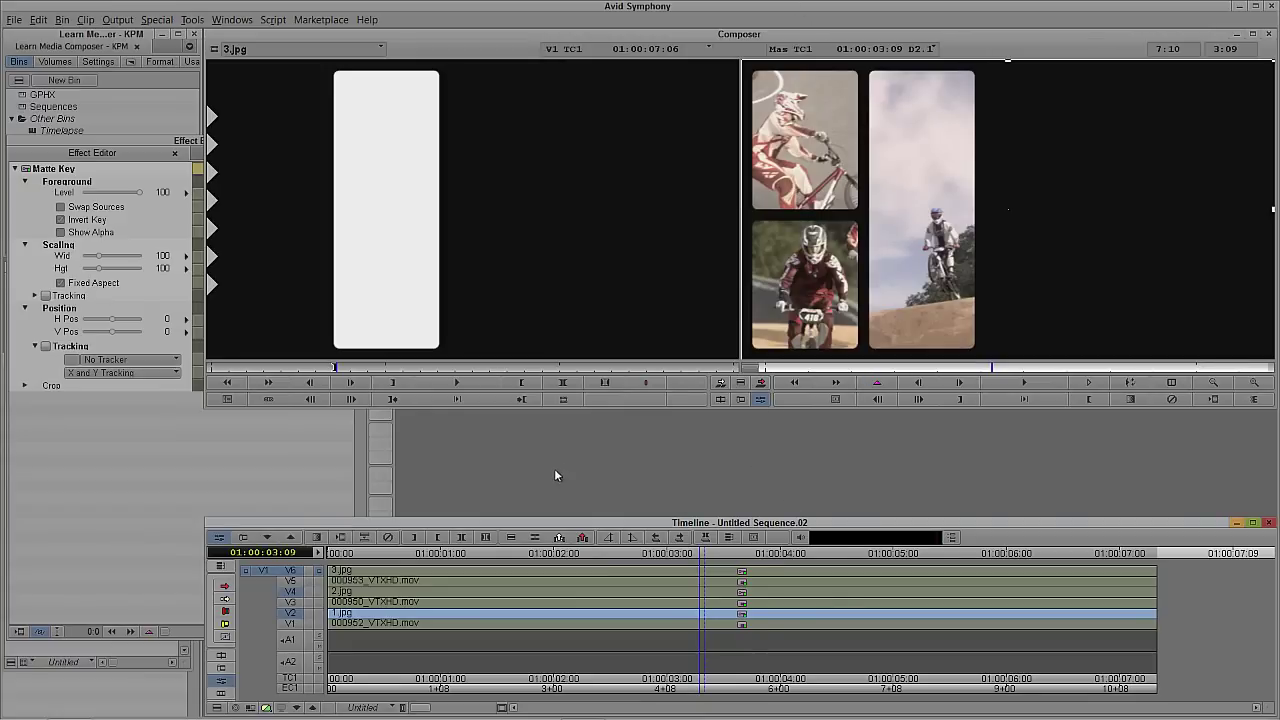
pyautogui.click(166, 168)
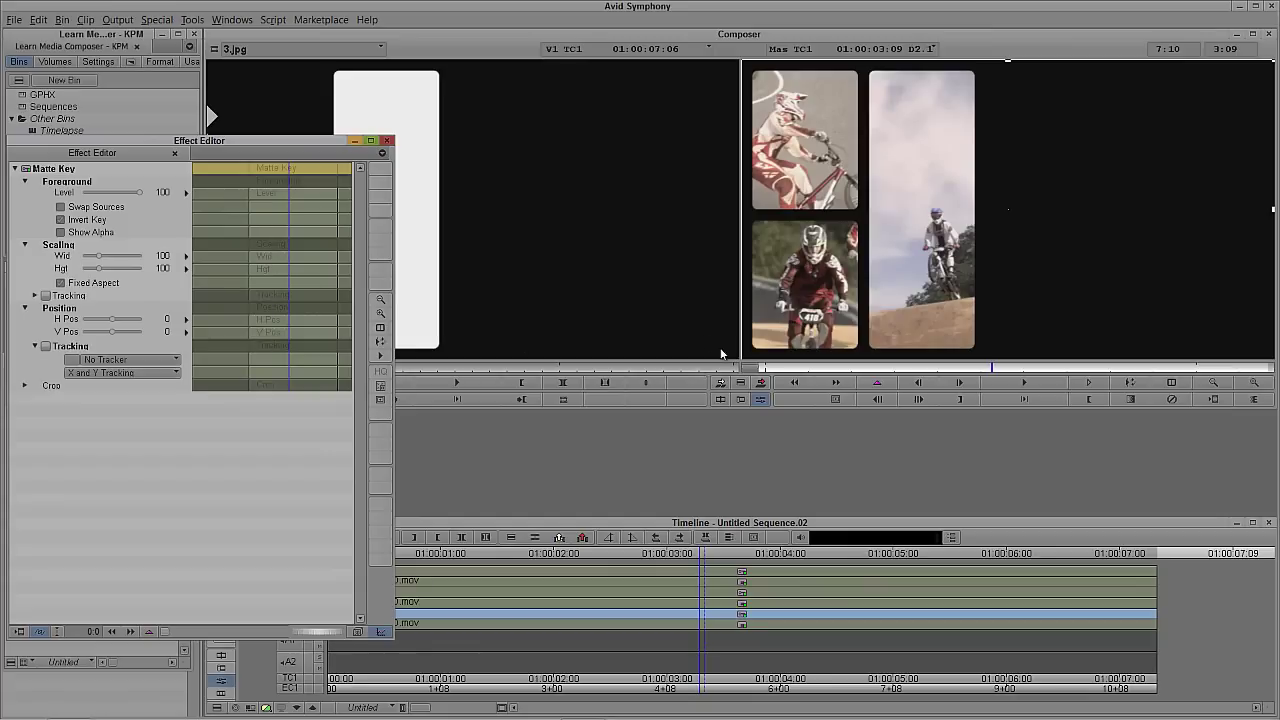
pyautogui.moveTo(785, 367); pyautogui.dragTo(704, 370)
pyautogui.click(186, 409)
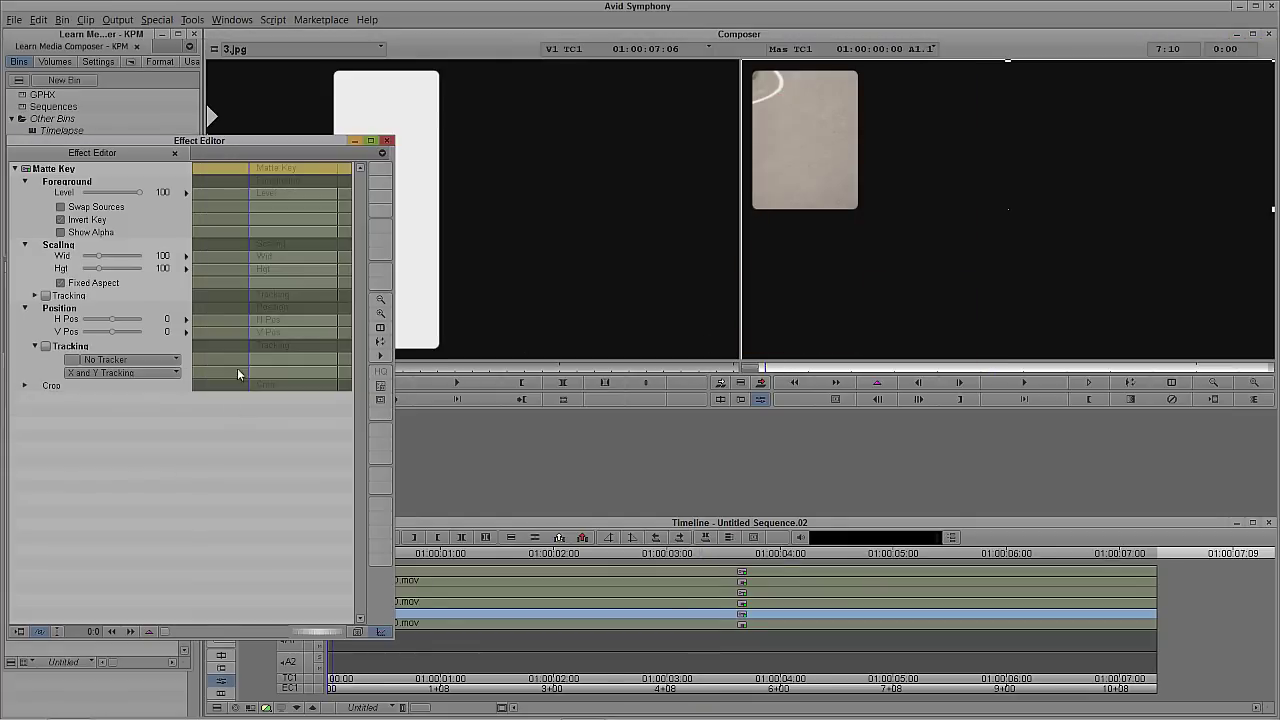
pyautogui.rightClick(259, 336)
pyautogui.click(300, 345)
# Step: Add a second V Pos keyframe to 1.jpg's Matte Key 24 frames in, at 01:00:00:24
pyautogui.click(868, 278)
pyautogui.write('+24')
pyautogui.press('Return')
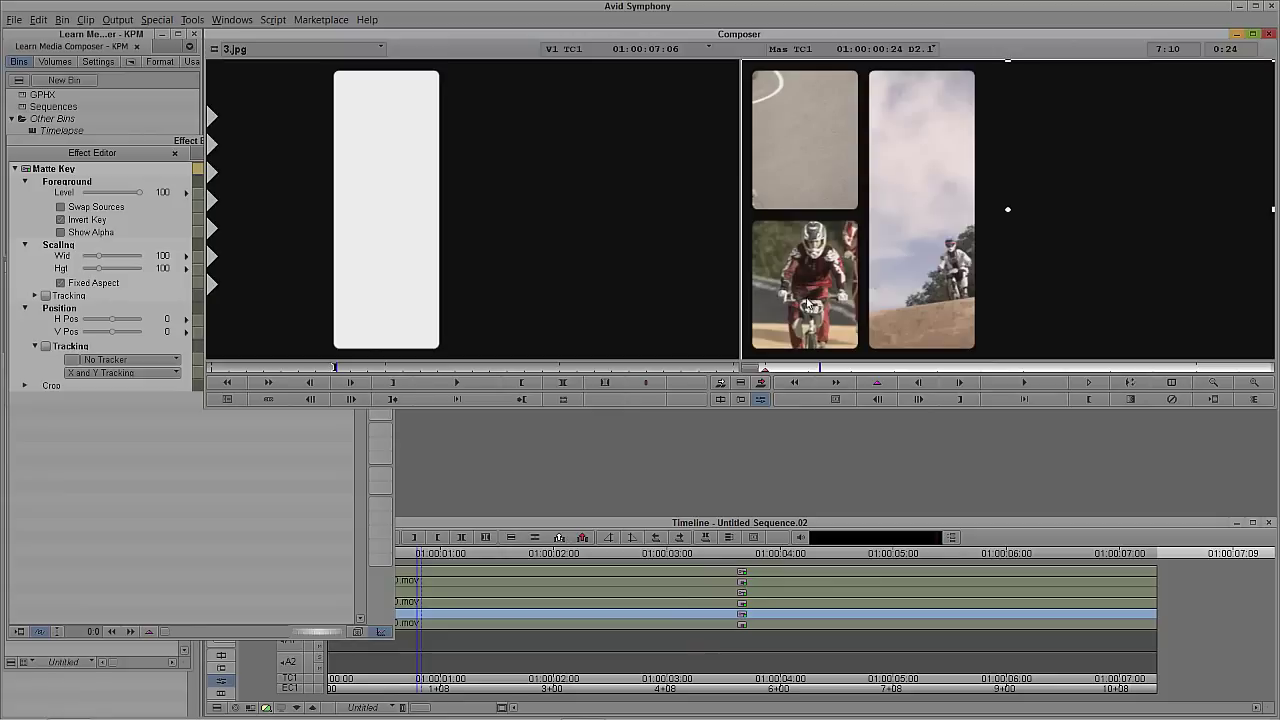
pyautogui.click(166, 509)
pyautogui.rightClick(270, 345)
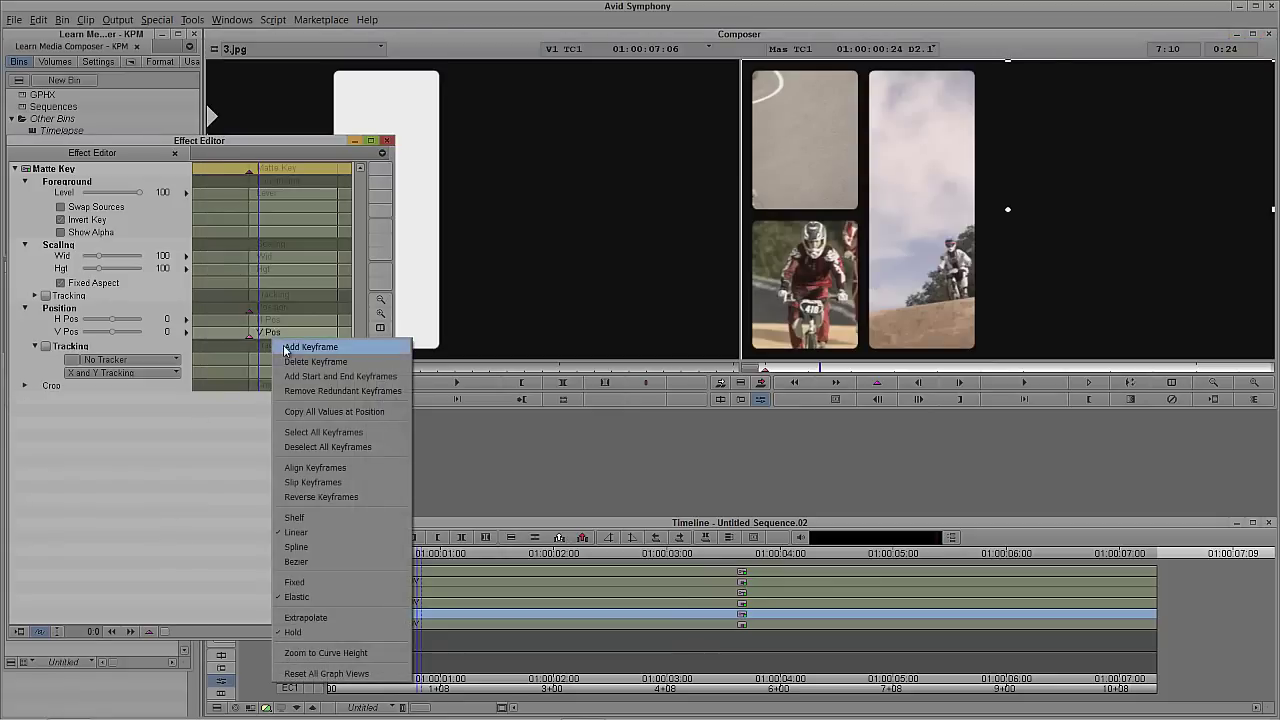
pyautogui.click(285, 348)
# Step: At the first keyframe, move the 1.jpg box straight up until it is fully out of frame
pyautogui.click(250, 341)
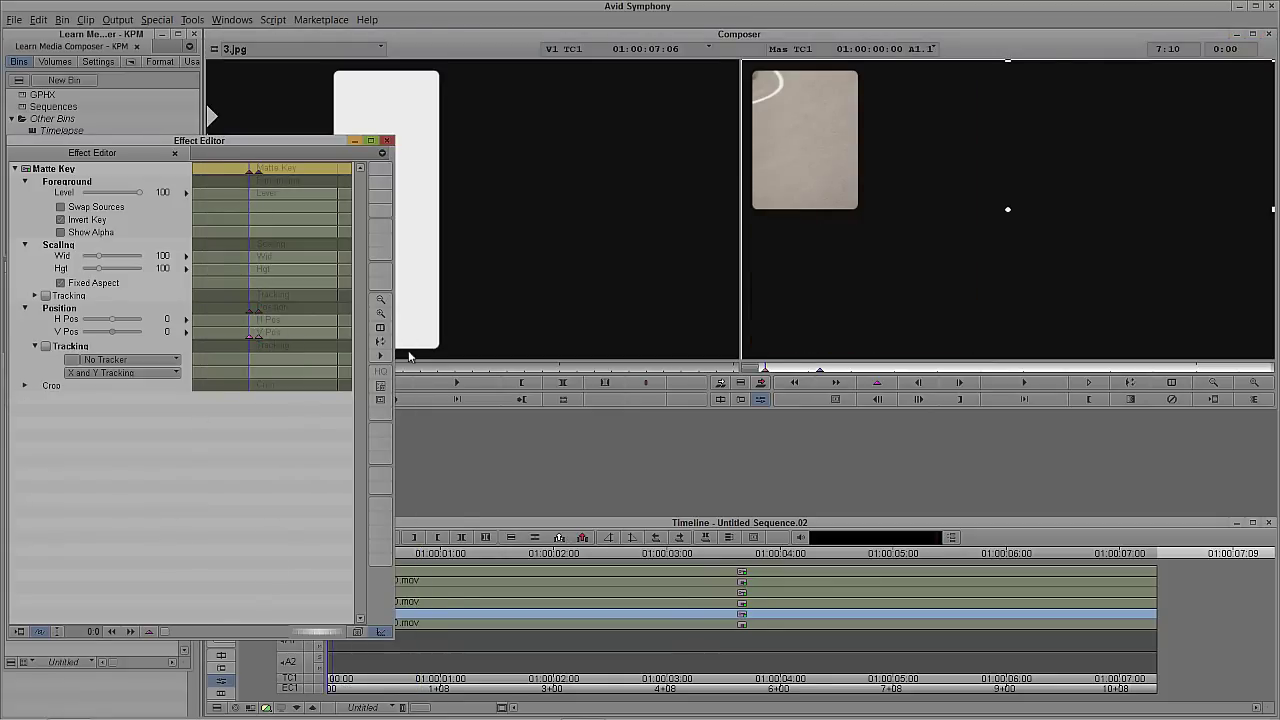
pyautogui.moveTo(806, 200); pyautogui.dragTo(805, 80)
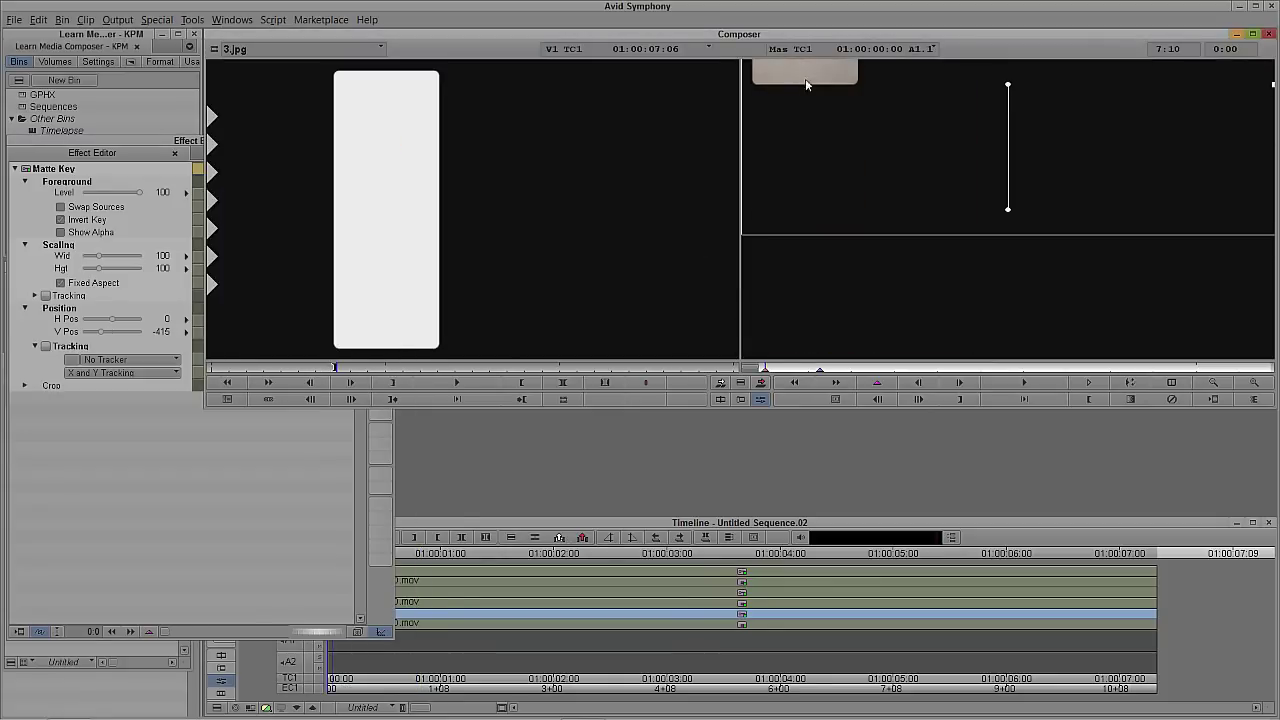
pyautogui.moveTo(829, 187); pyautogui.dragTo(826, 153)
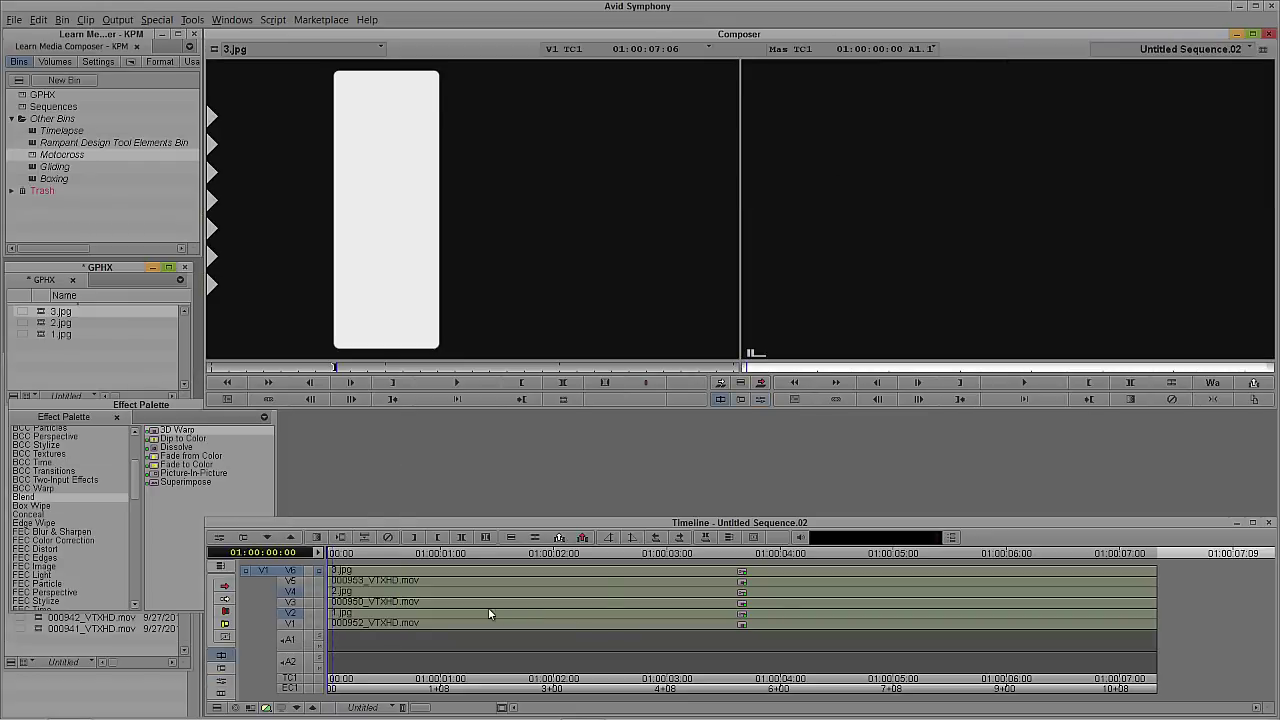
# Step: Shift 2.jpg on V4 and 000950_VTXHD.mov on V3 together so they start 24 frames into the sequence
pyautogui.click(241, 610)
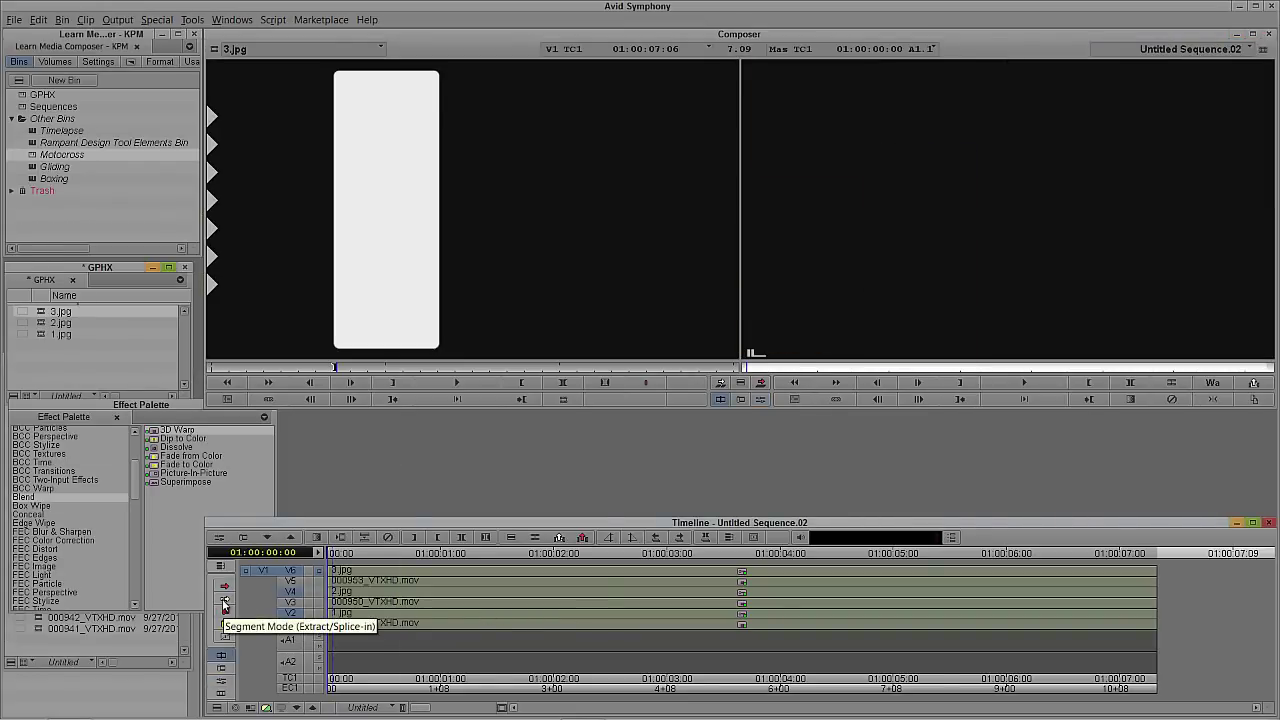
pyautogui.write('+24')
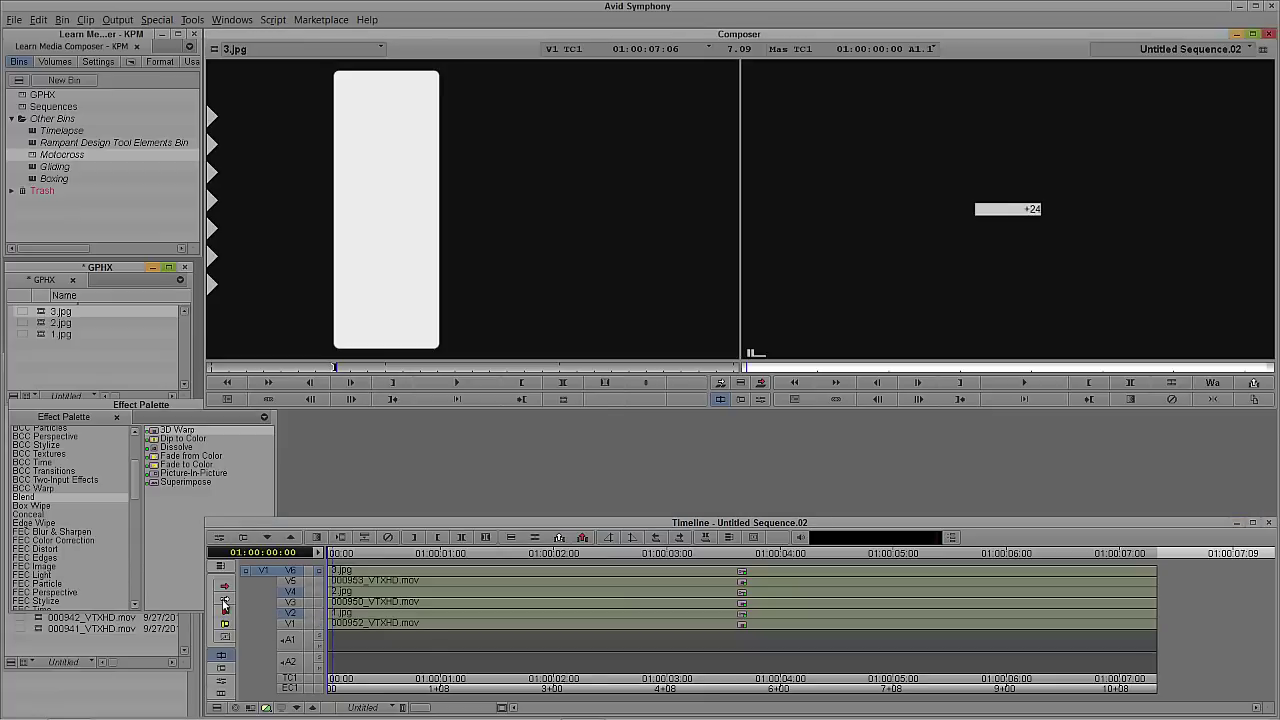
pyautogui.press('Return')
pyautogui.click(252, 597)
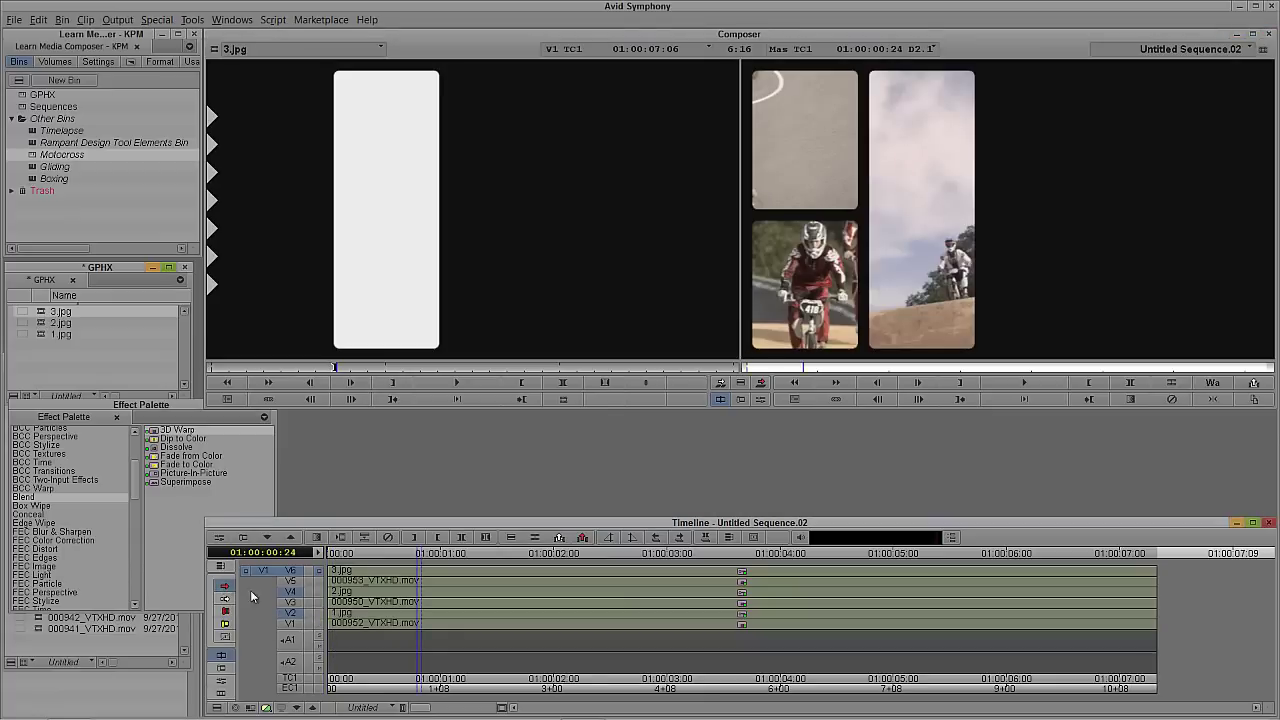
pyautogui.click(396, 600)
pyautogui.keyDown('shift'); pyautogui.click(395, 590); pyautogui.keyUp('shift')
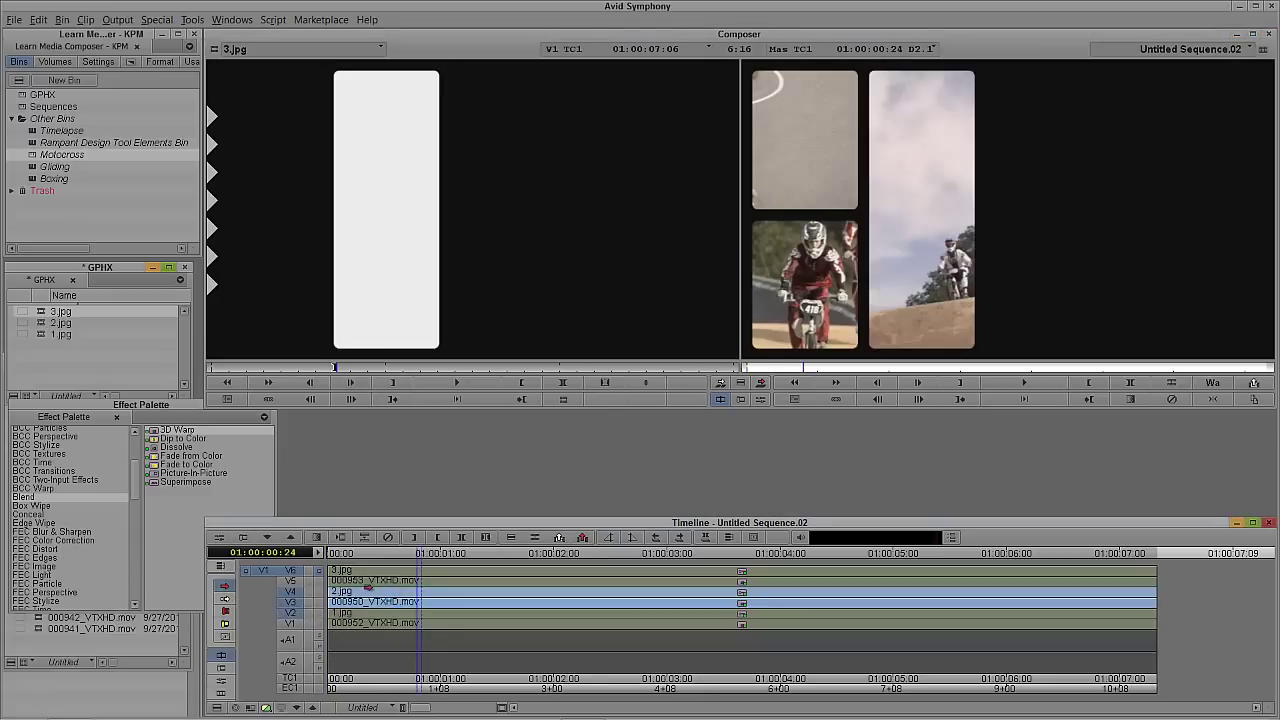
pyautogui.moveTo(366, 592); pyautogui.dragTo(443, 583)
# Step: Advance another 24 frames and shift 3.jpg on V6 and 000953_VTXHD.mov on V5 to start at 01:00:01:18
pyautogui.press('space')
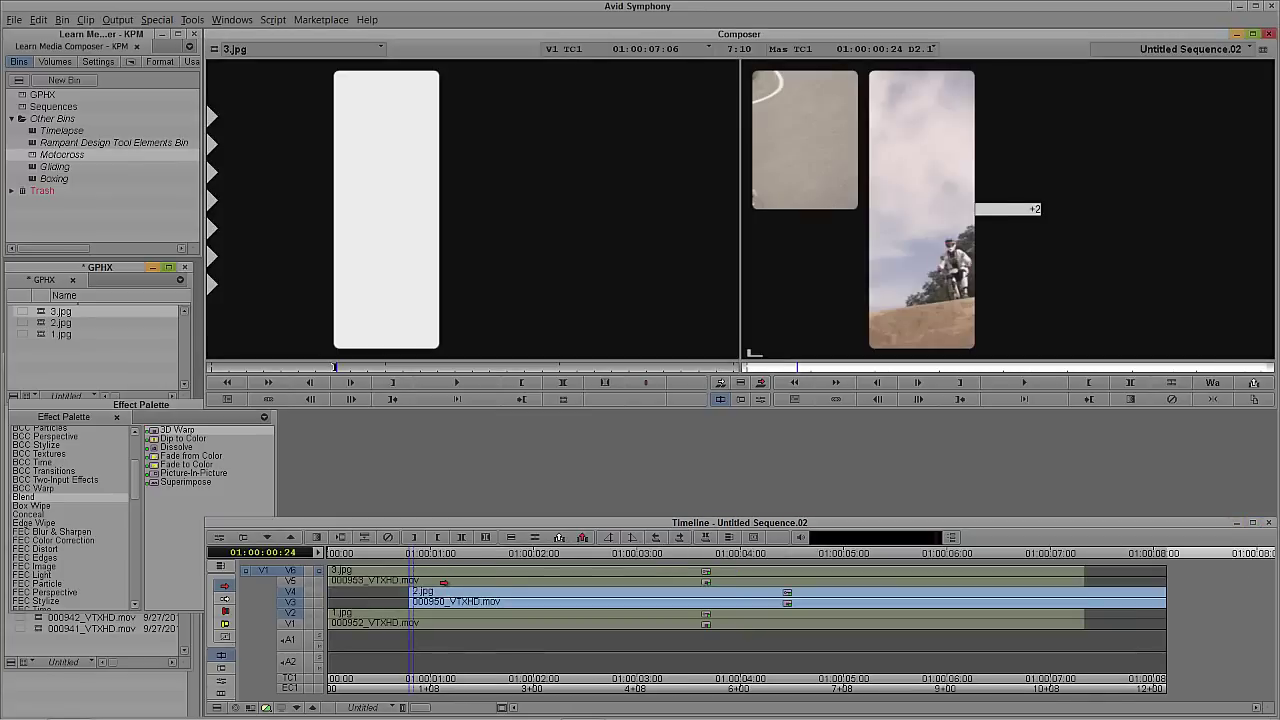
pyautogui.click(426, 574)
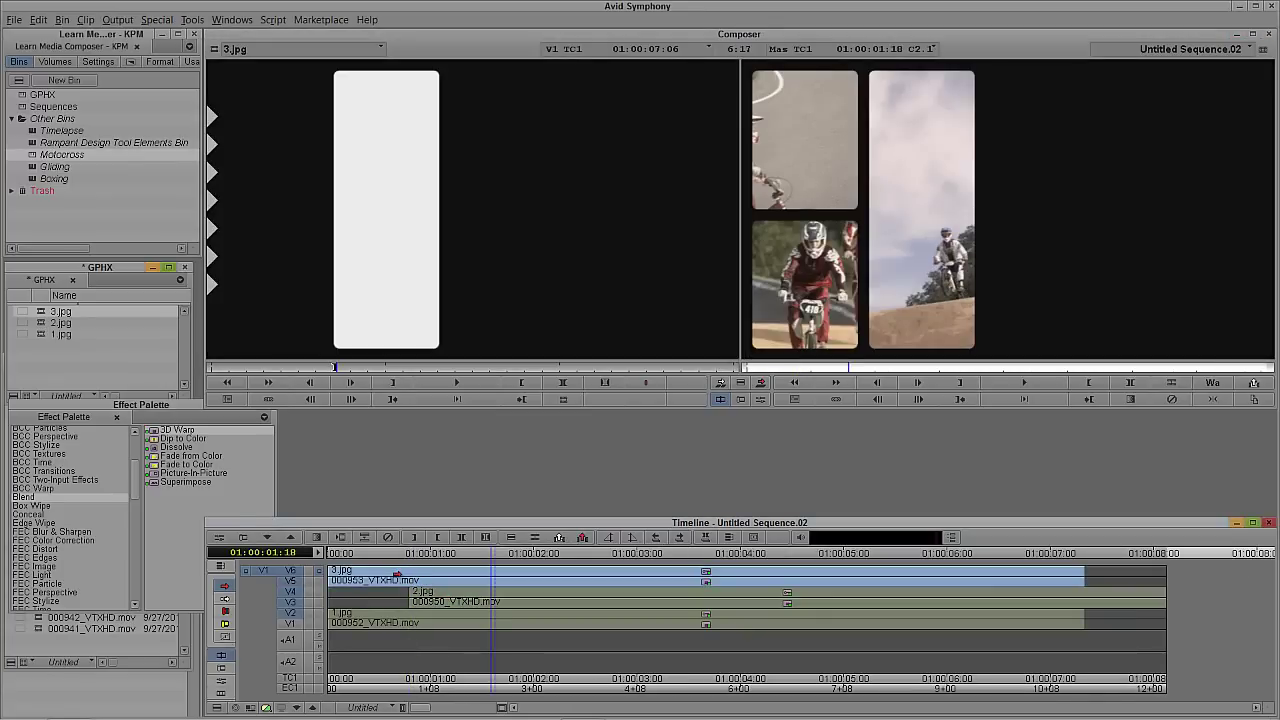
pyautogui.moveTo(448, 574); pyautogui.dragTo(605, 574)
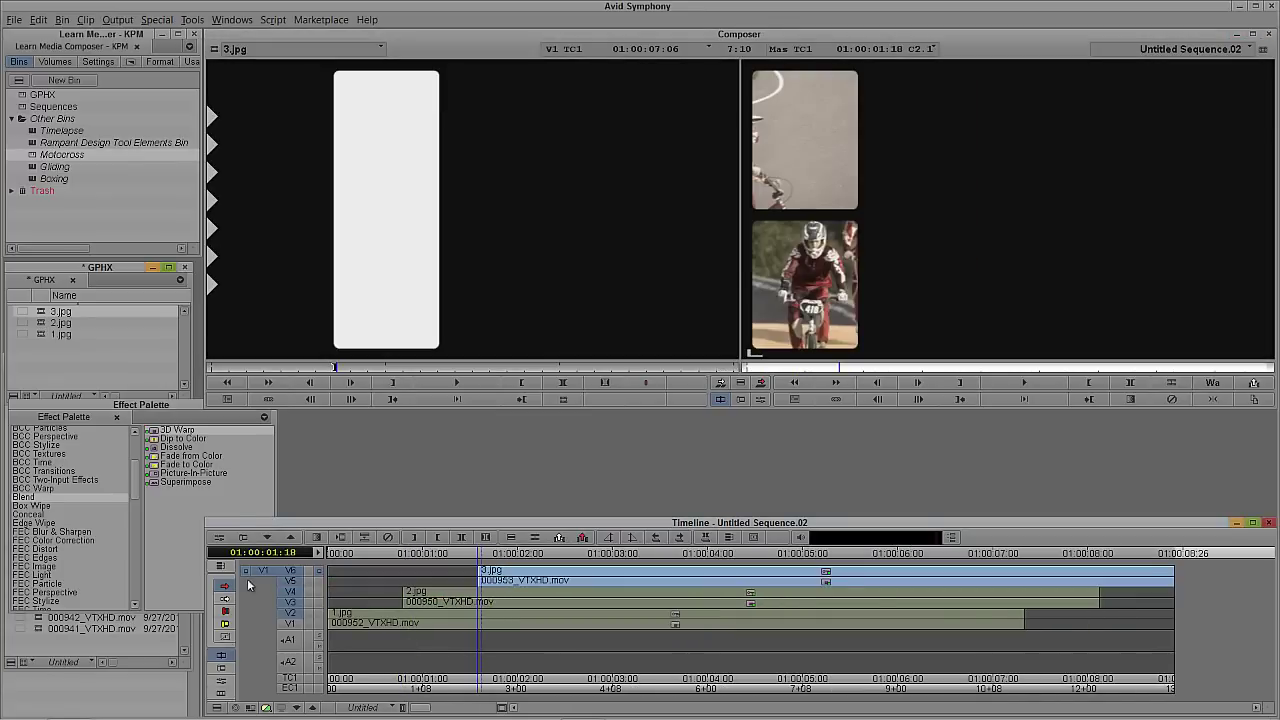
# Step: Mark from the end of the V1 and V2 clips at 01:00:07:10 to the sequence end and extract the overhanging section
pyautogui.click(1024, 615)
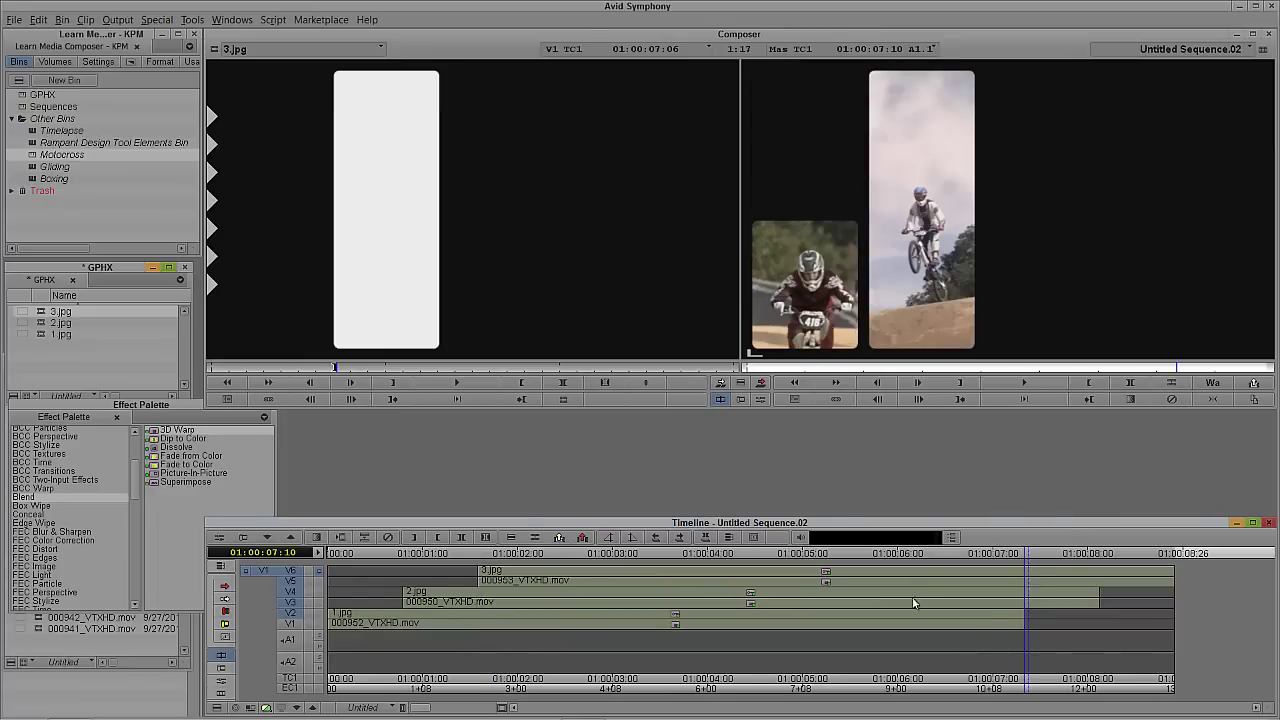
pyautogui.press('i')
pyautogui.moveTo(1113, 600); pyautogui.dragTo(1256, 592)
pyautogui.press('o')
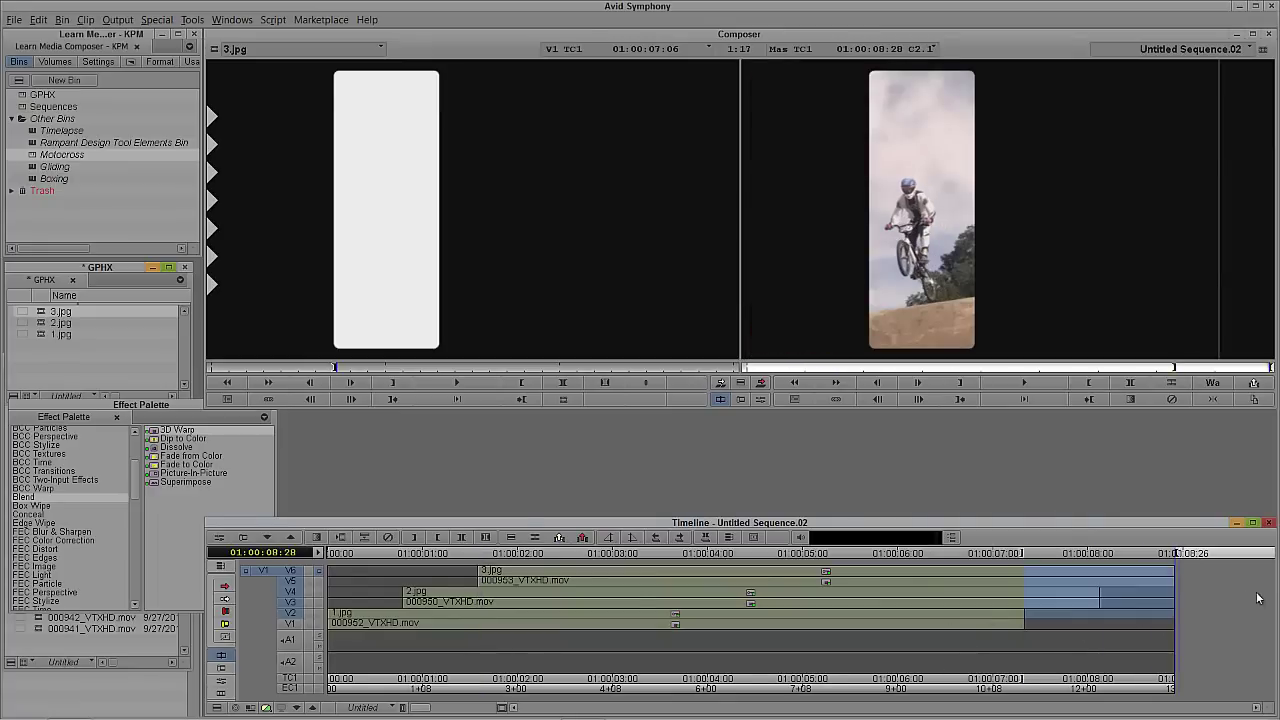
pyautogui.hotkey('ctrl', 'a')
pyautogui.press('x')
# Step: Play the trimmed sequence from the start to review the staggered entrances of the three boxes
pyautogui.moveTo(1006, 640); pyautogui.dragTo(232, 618)
pyautogui.click(1030, 382)
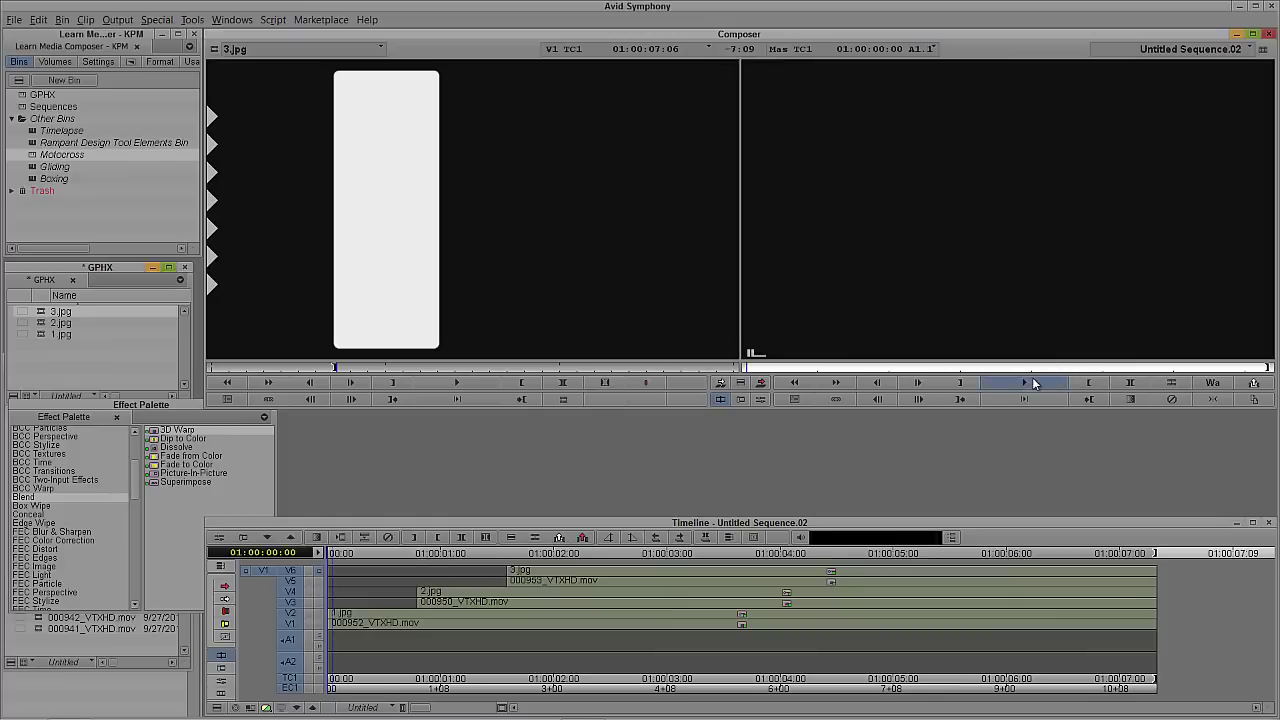
pyautogui.press('space')
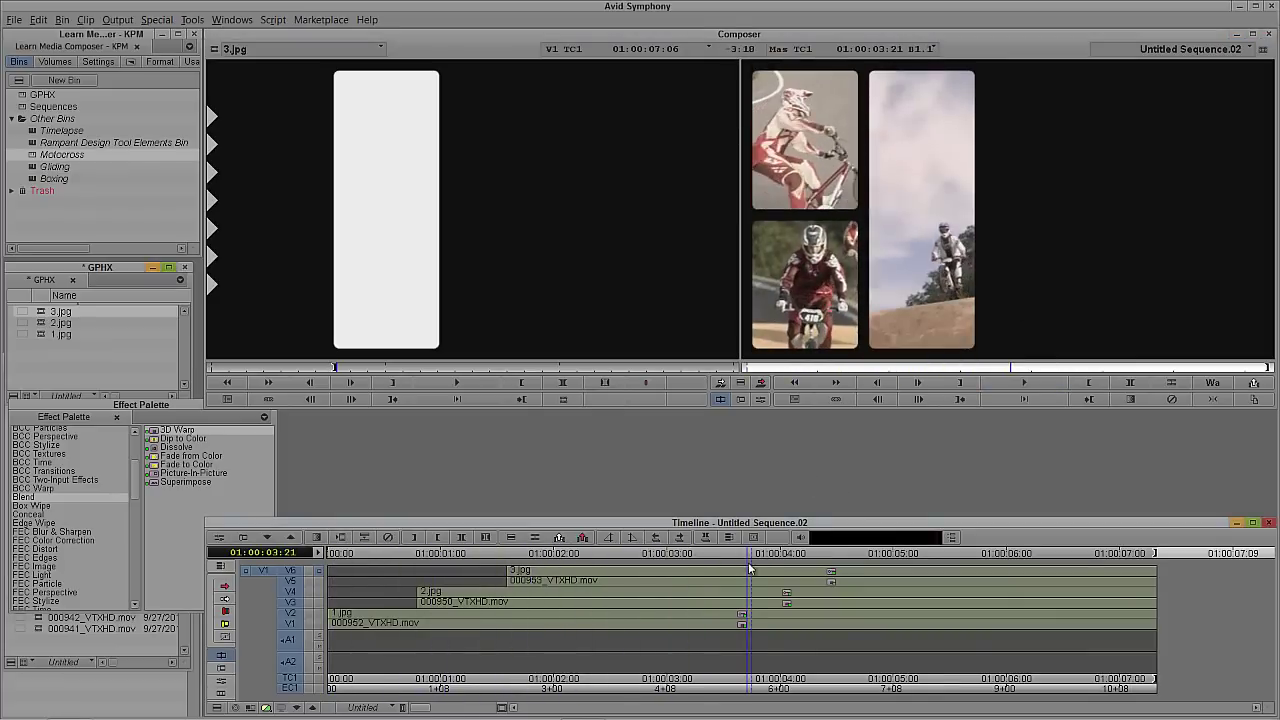
# Step: Render the effects on 3.jpg and 000953_VTXHD.mov on tracks V6 and V5 to DATADRIVE1 (Y:)
pyautogui.moveTo(297, 571); pyautogui.dragTo(290, 680)
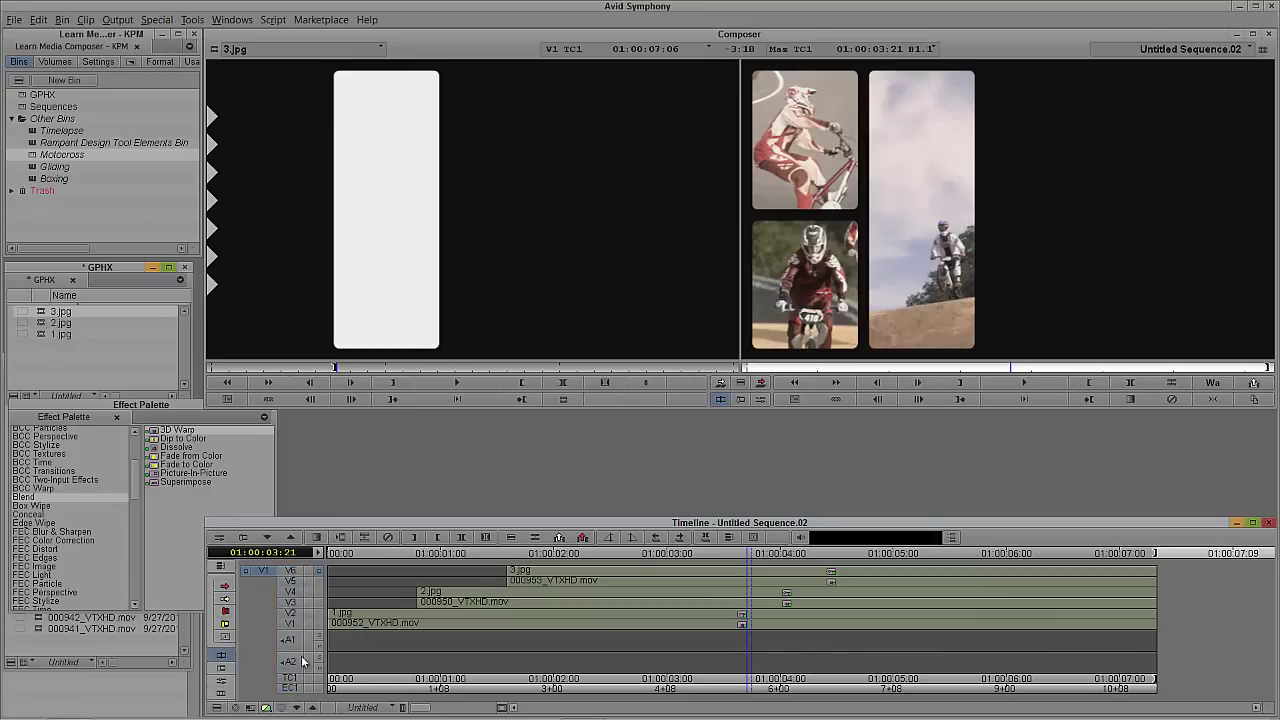
pyautogui.moveTo(294, 571); pyautogui.dragTo(305, 583)
pyautogui.click(529, 601)
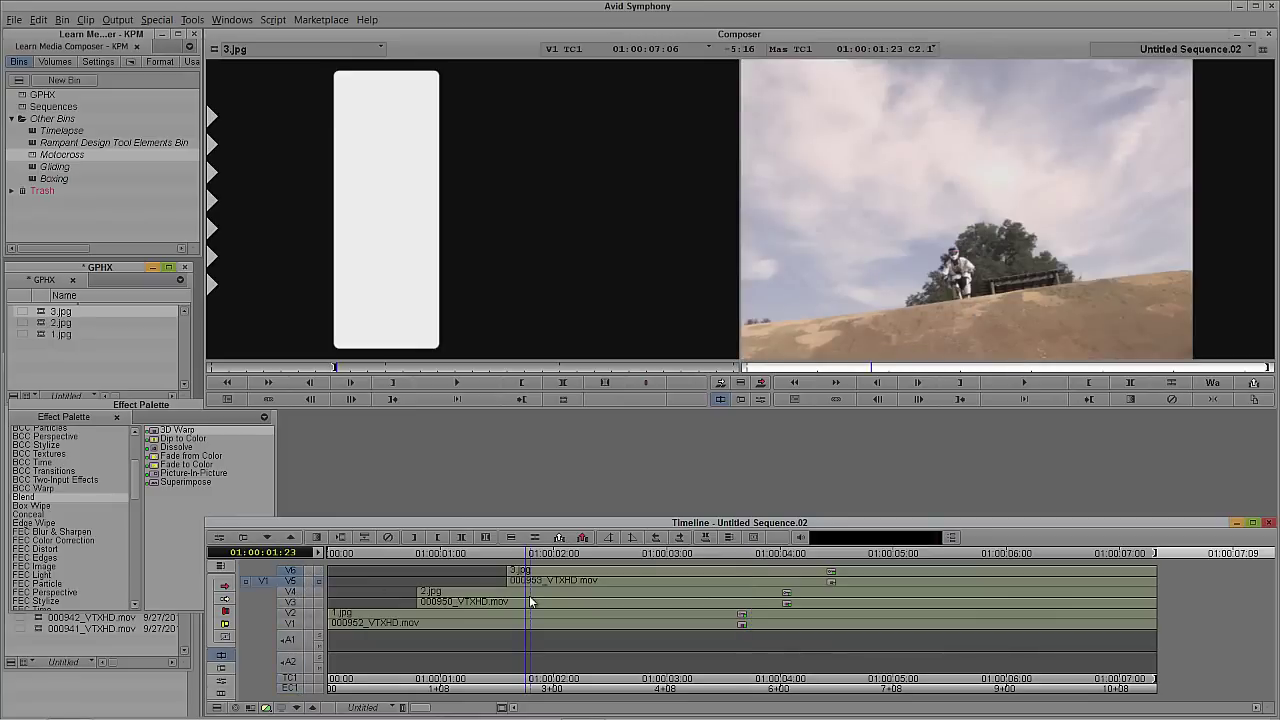
pyautogui.hotkey('ctrl', 'r')
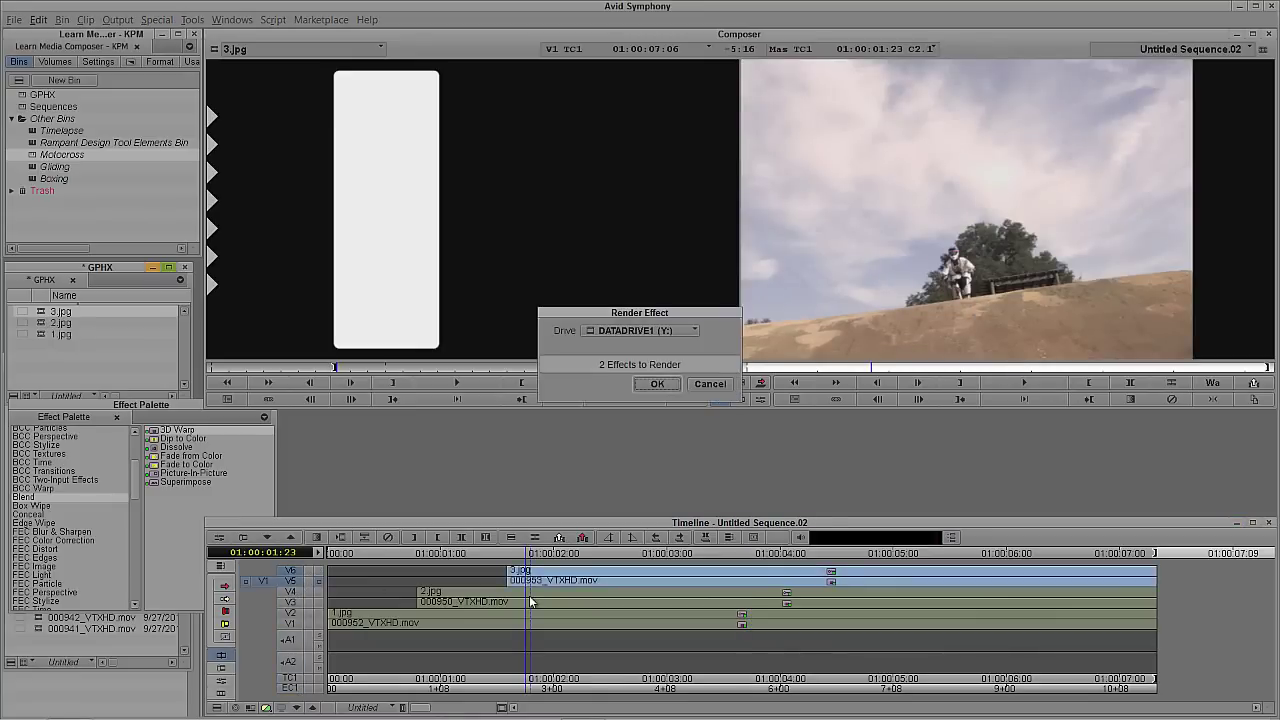
pyautogui.click(641, 389)
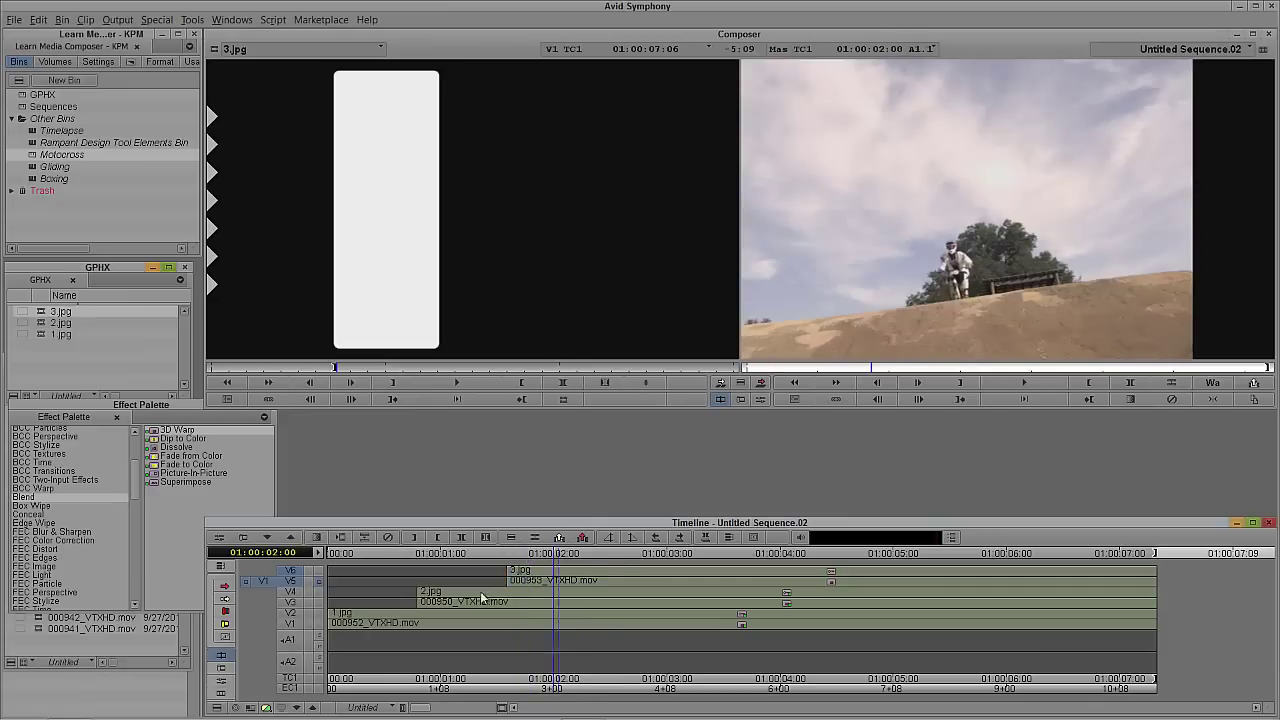
# Step: Play the sequence from 01:00:00:00 to check the animation after rendering
pyautogui.press('Home')
pyautogui.press('space')
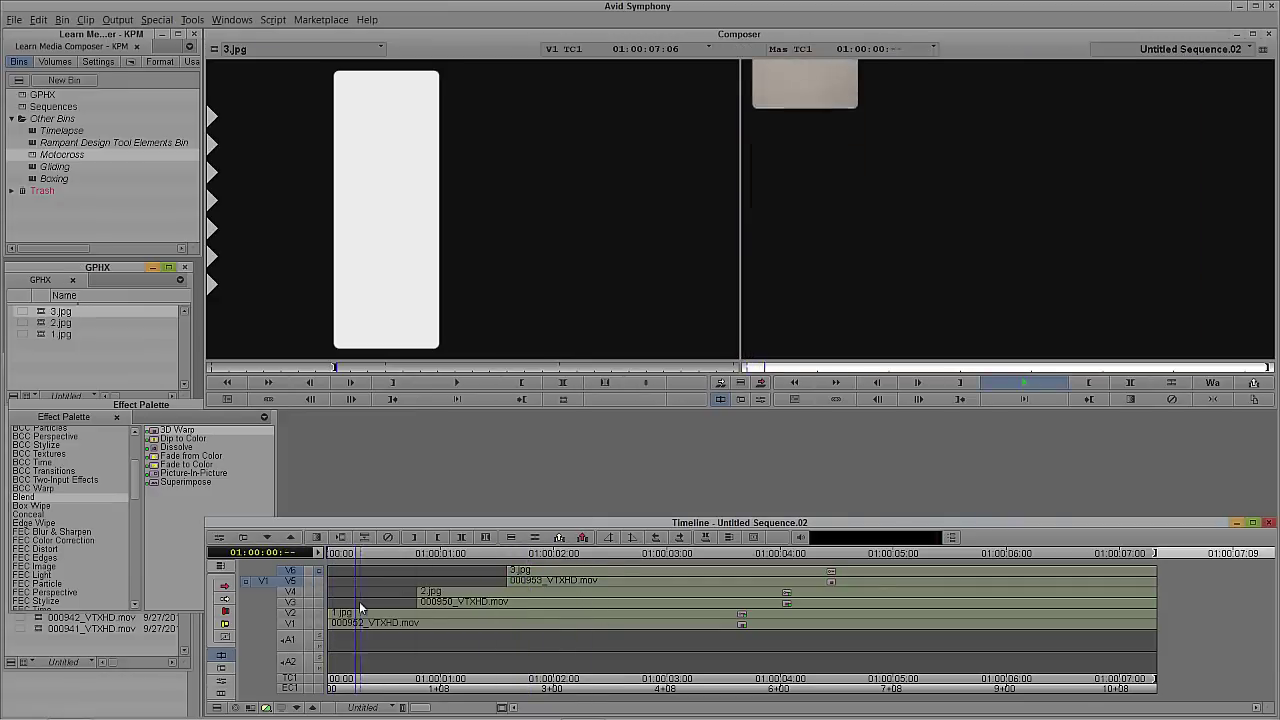